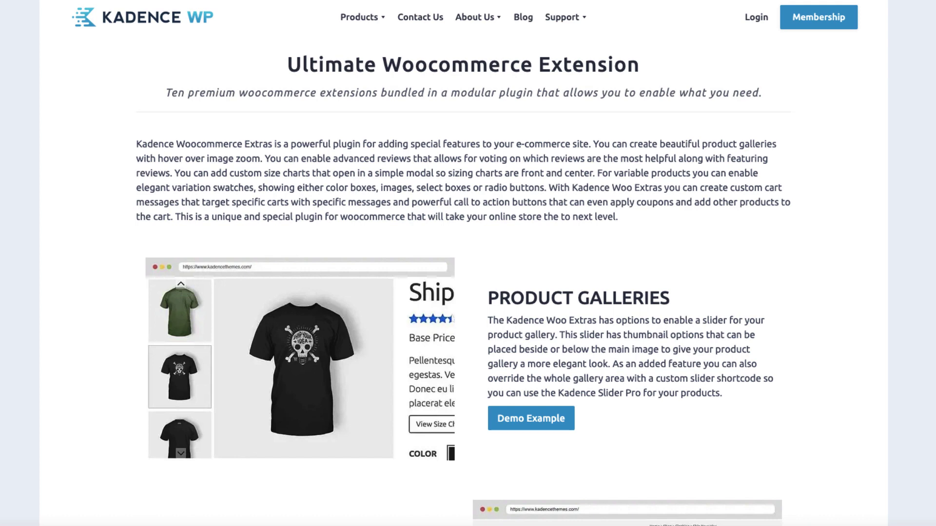
Review the Woocommerce Extension's feature sections, from Product Galleries through Product Brands to the More Features list
scroll(467, 293, down, 2)
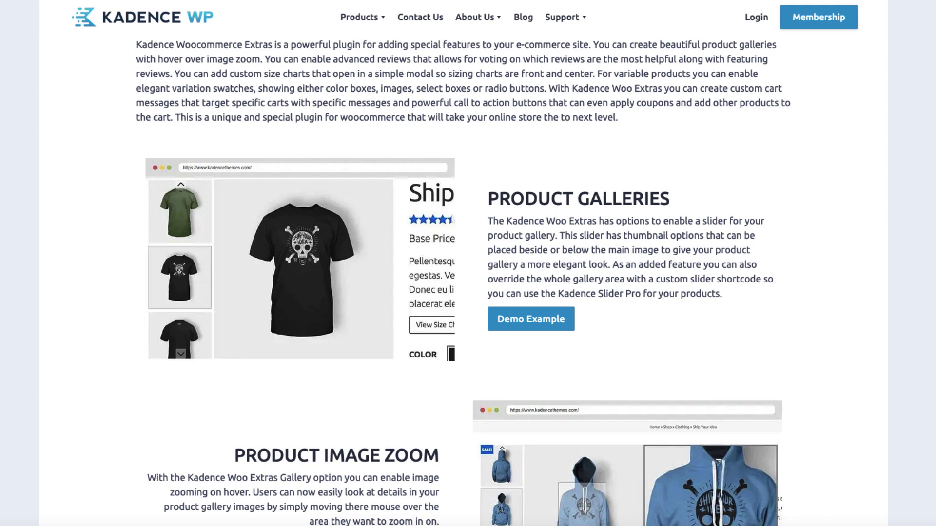
scroll(468, 281, down, 5)
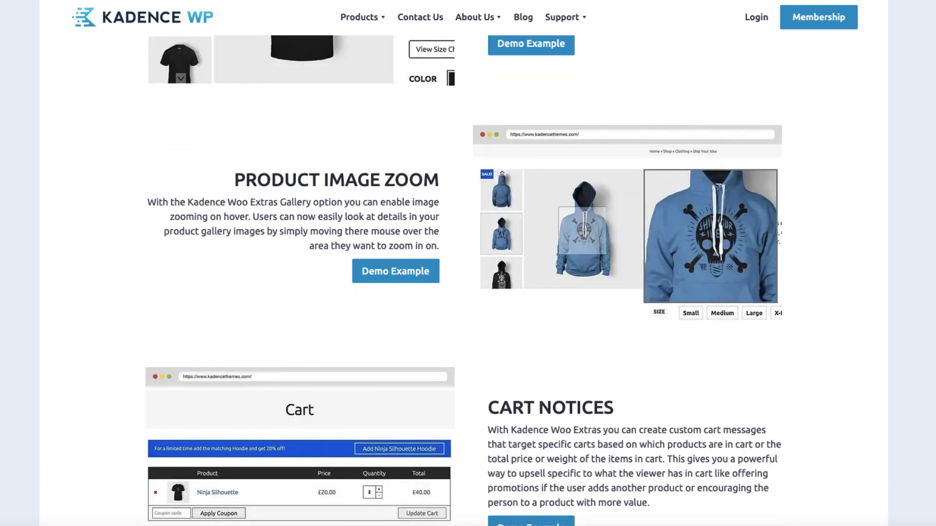
scroll(468, 281, down, 3)
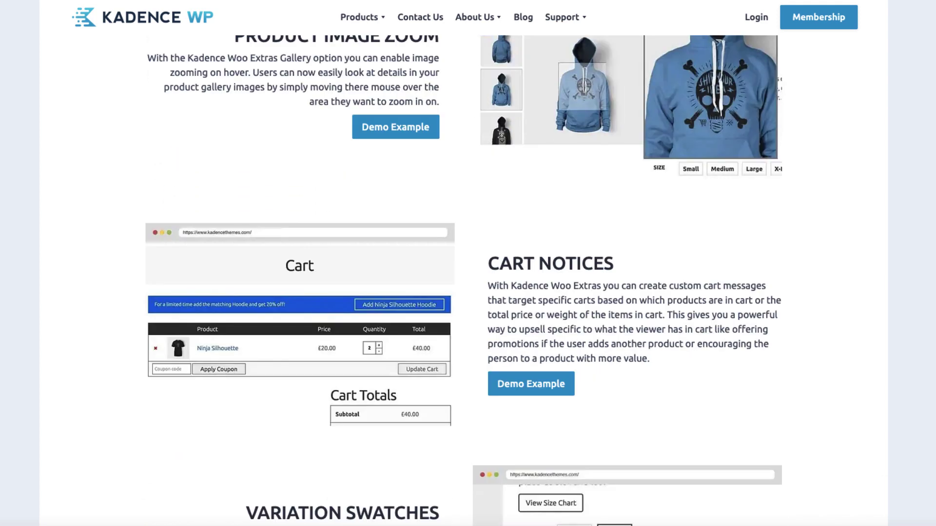
scroll(467, 281, down, 5)
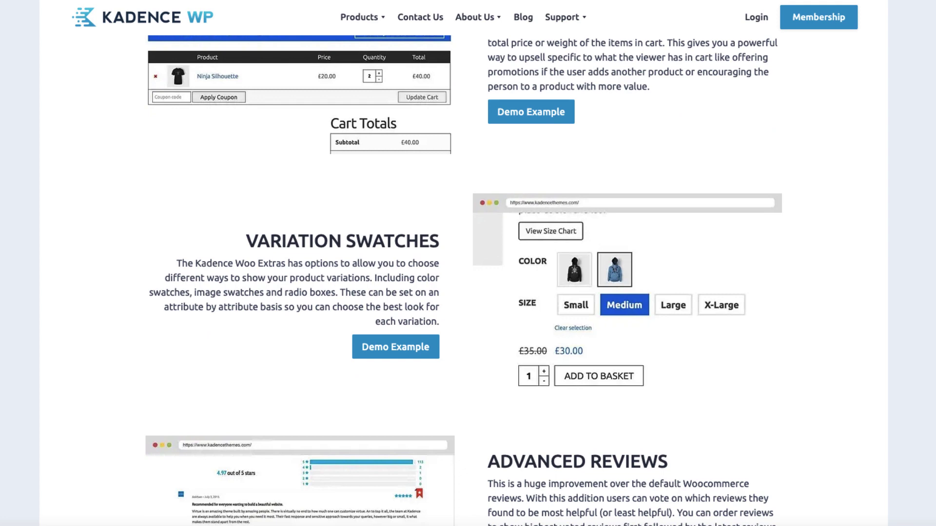
scroll(867, 293, down, 5)
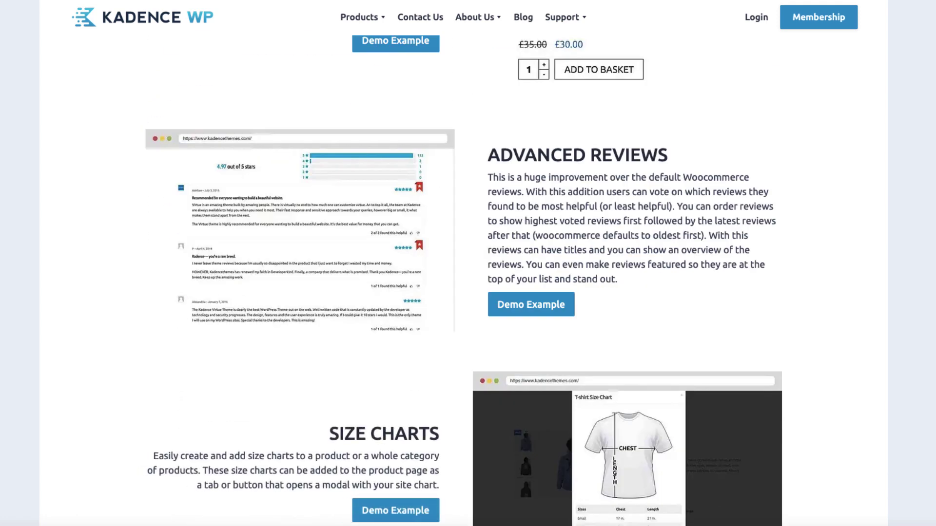
scroll(468, 263, down, 4)
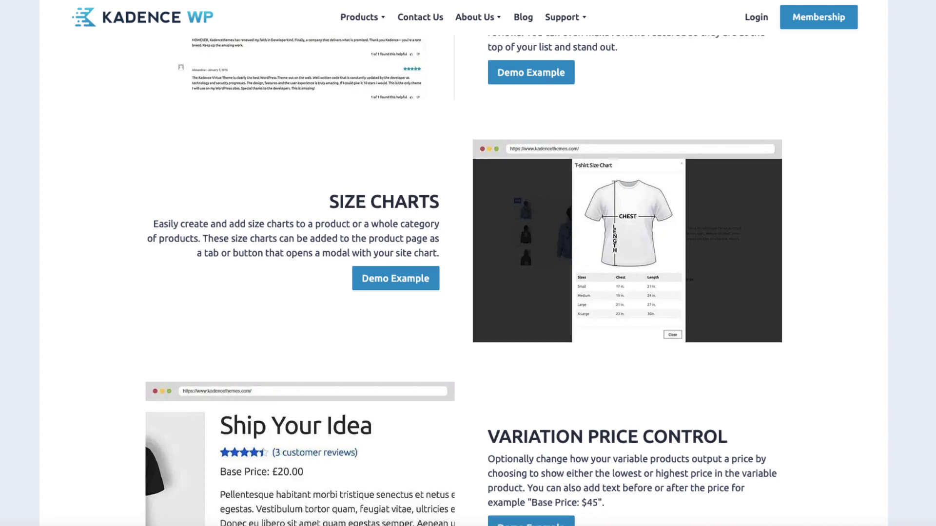
scroll(468, 264, down, 4)
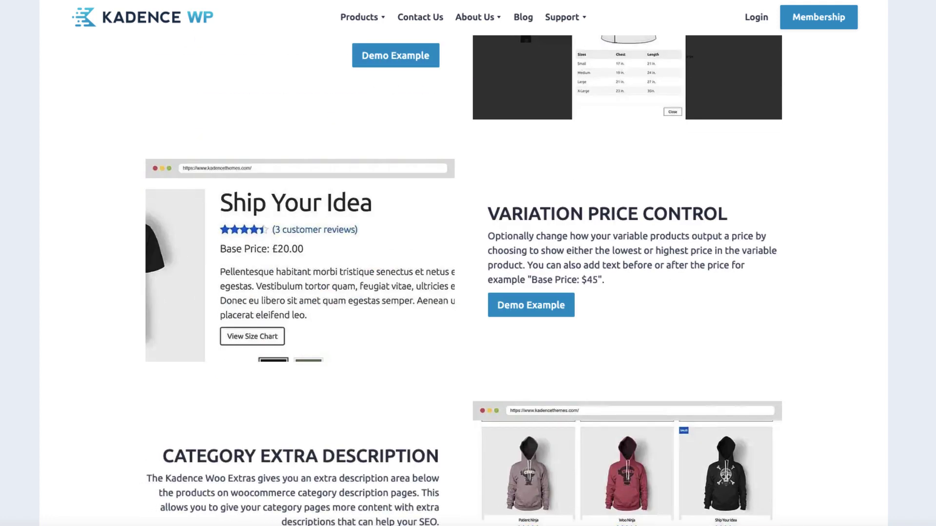
scroll(468, 263, down, 3)
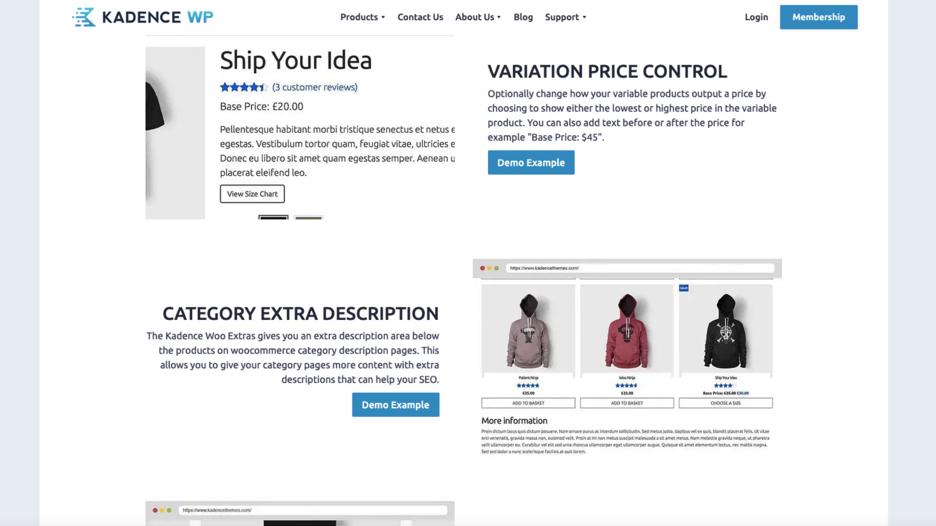
scroll(468, 263, down, 4)
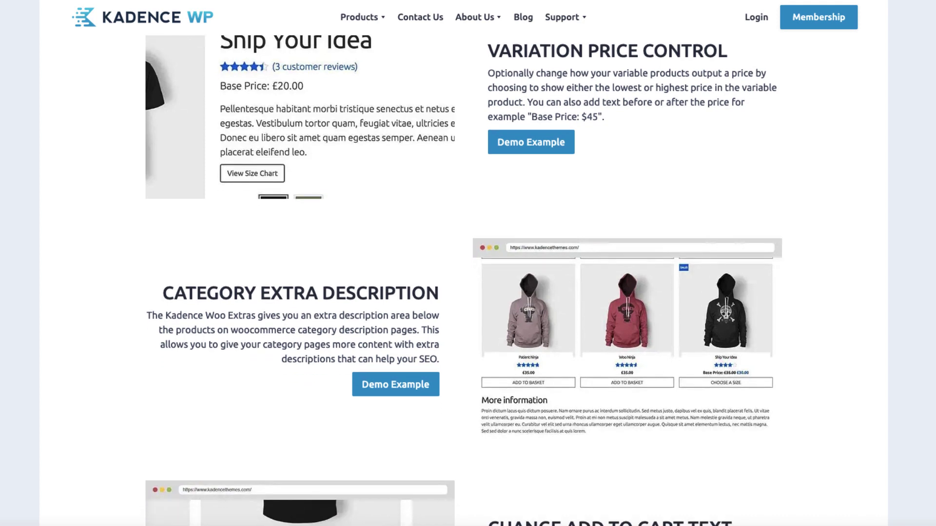
scroll(468, 263, down, 2)
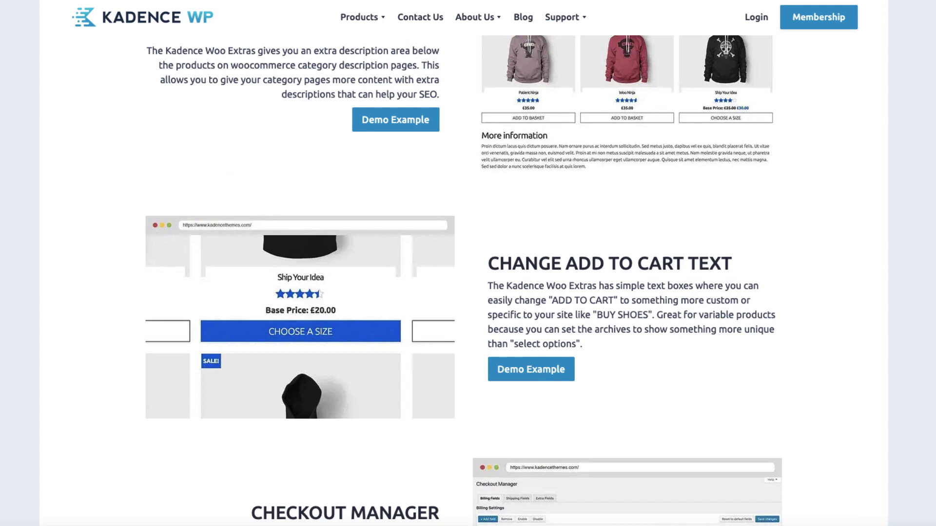
scroll(468, 263, down, 5)
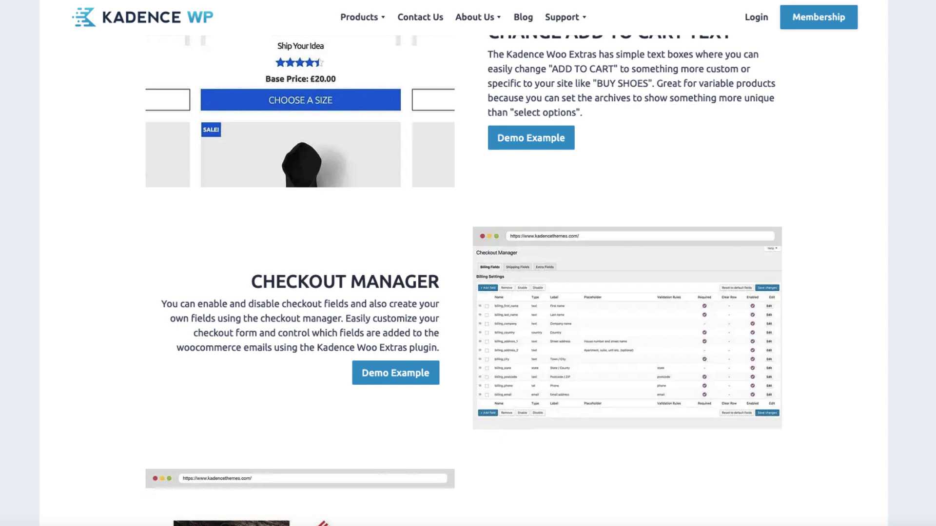
scroll(468, 263, down, 6)
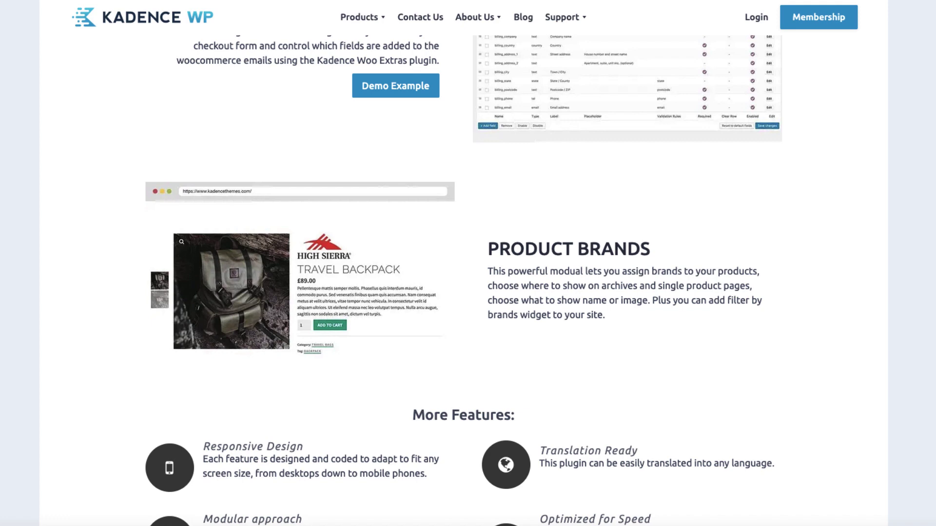
scroll(468, 263, down, 5)
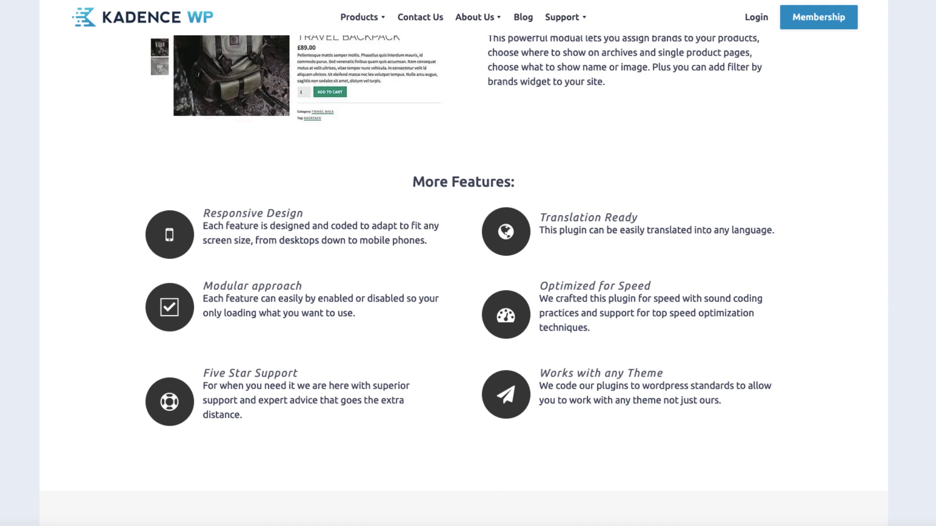
Examine the Modular approach and Works with any Theme features, plus the single plugin and Kadence Membership pricing comparison
drag(302, 286, 203, 286)
click(203, 286)
drag(663, 374, 539, 373)
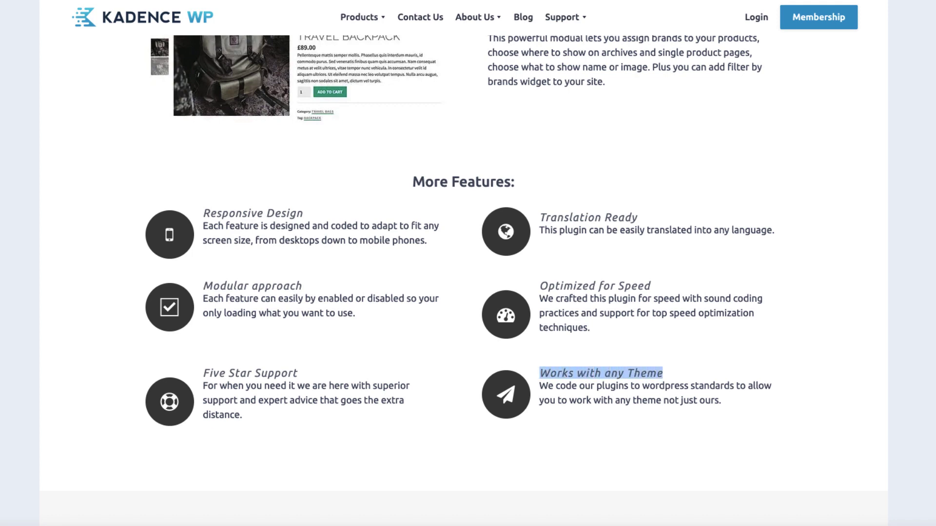
click(611, 373)
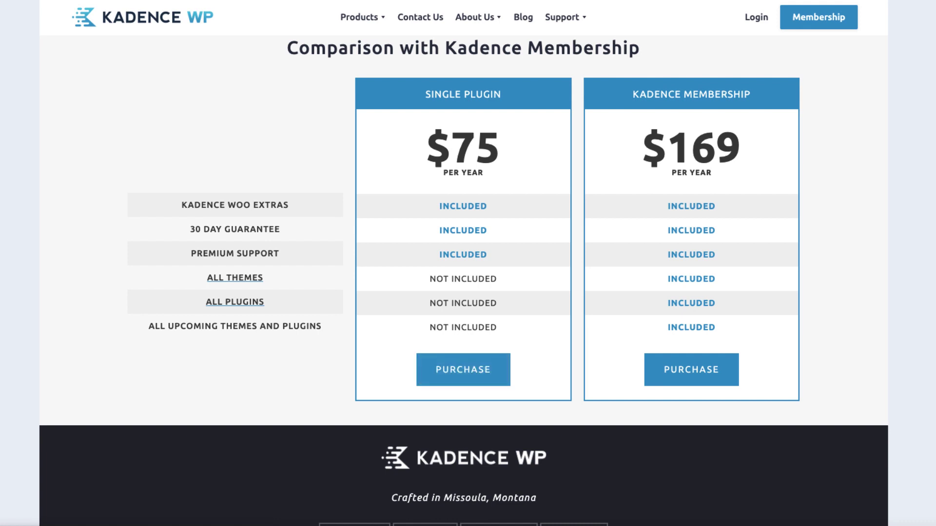
scroll(463, 281, up, 1)
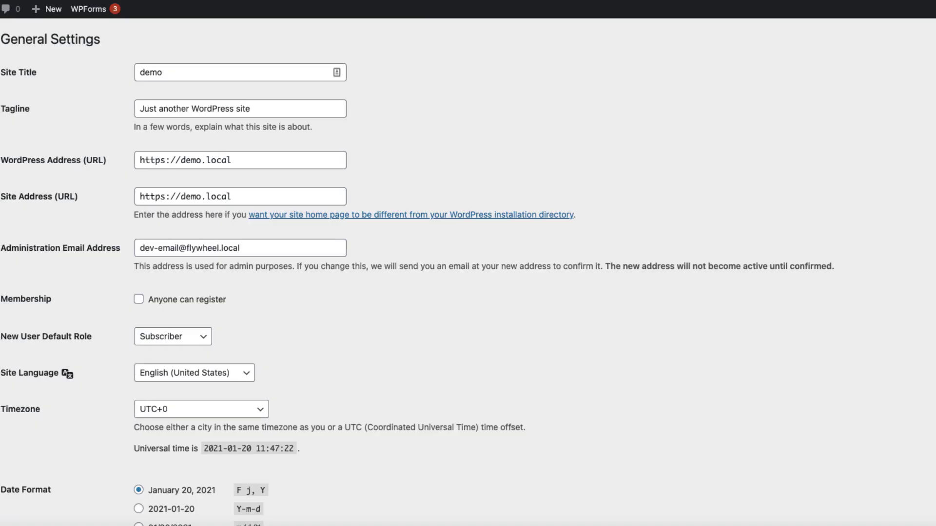
Activate the uploaded kadence-woo-extras.zip plugin in WordPress and open its license activation page
mouse_move(33, 303)
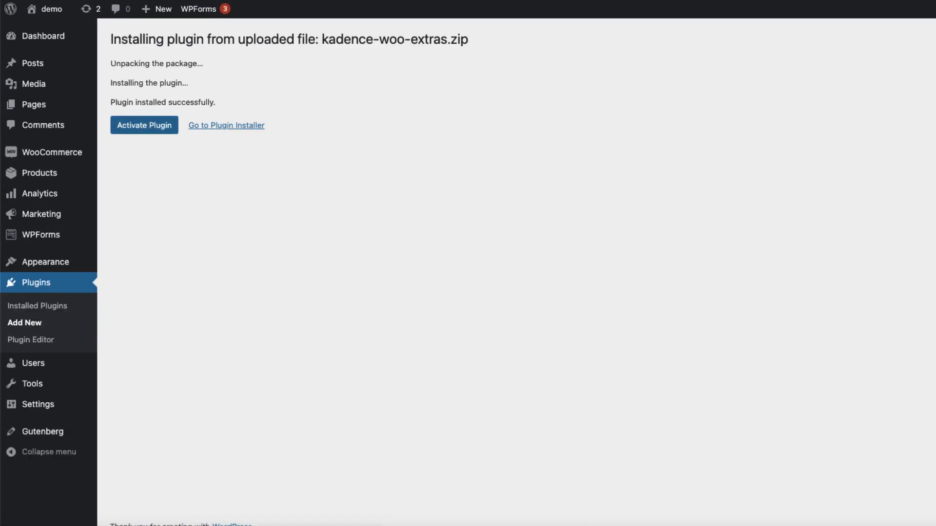
click(143, 125)
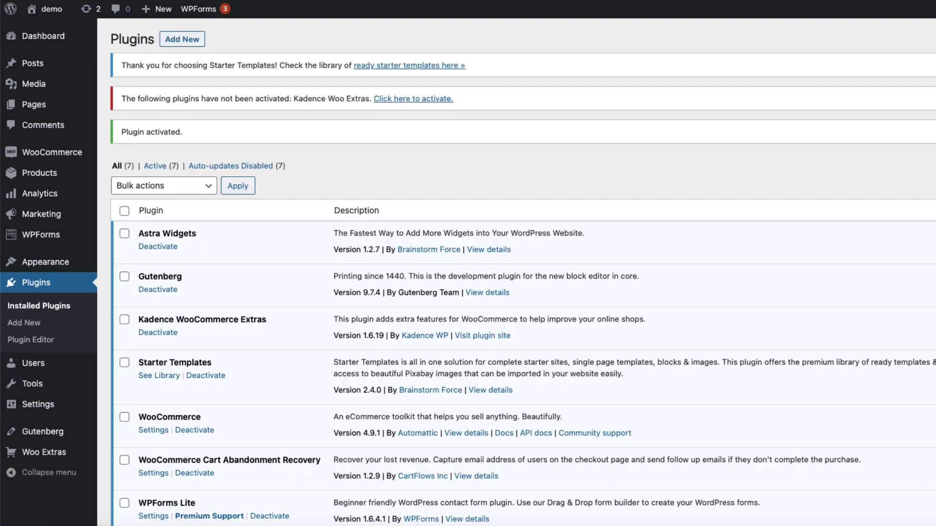
click(413, 98)
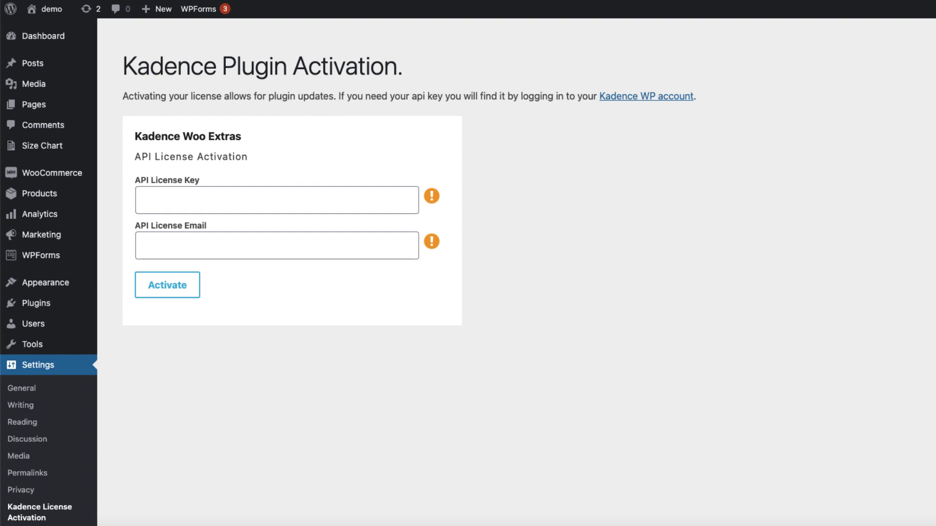
Open the Woo Extras settings page from the WordPress admin
mouse_move(42, 145)
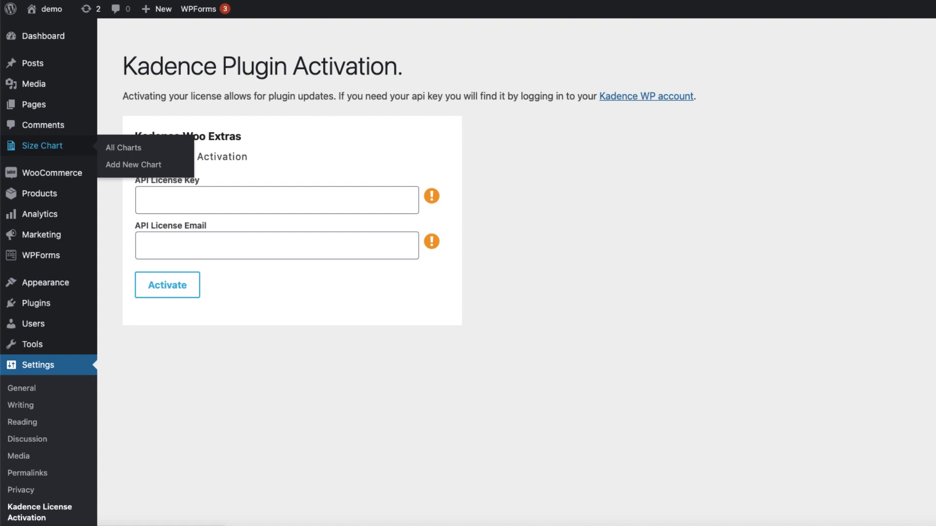
scroll(41, 146, down, 3)
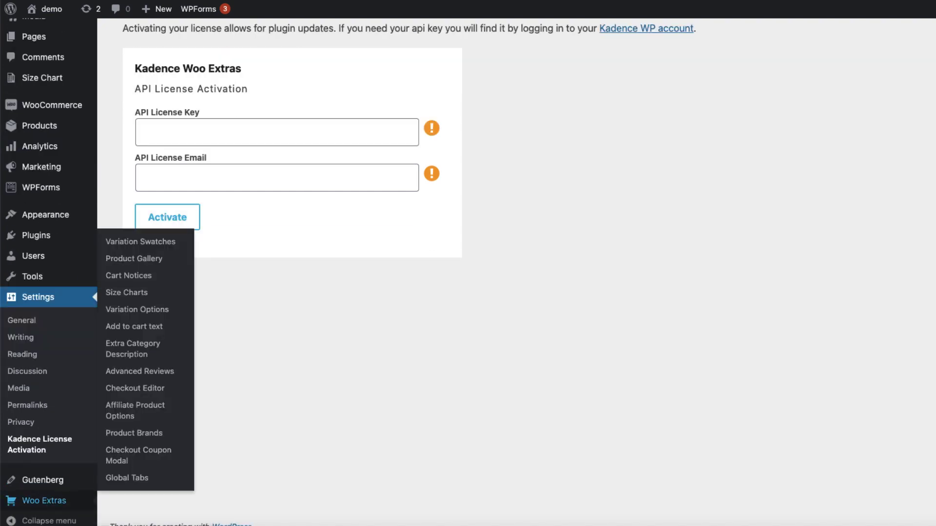
click(44, 501)
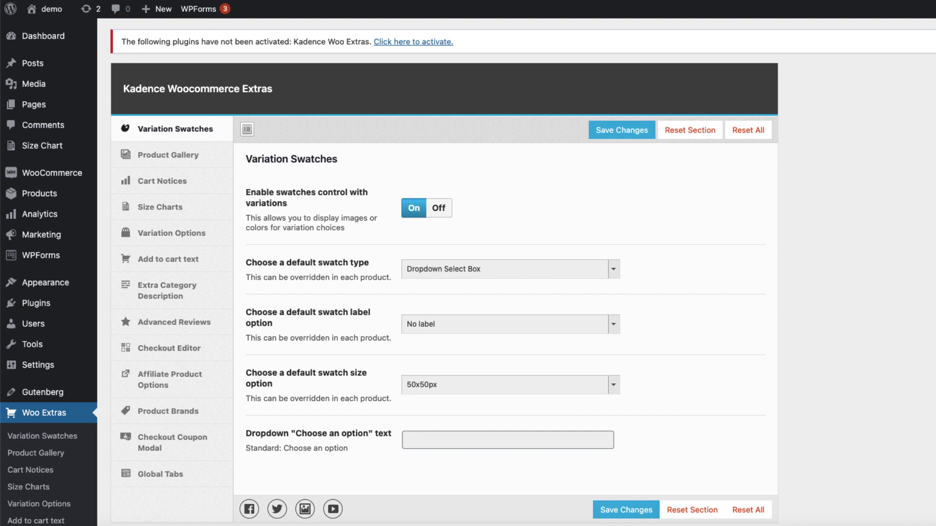
Try switching off the variation swatches control, and browse the Cart Notices, Add to cart text and Advanced Reviews settings before returning to Variation Swatches
click(438, 208)
click(161, 181)
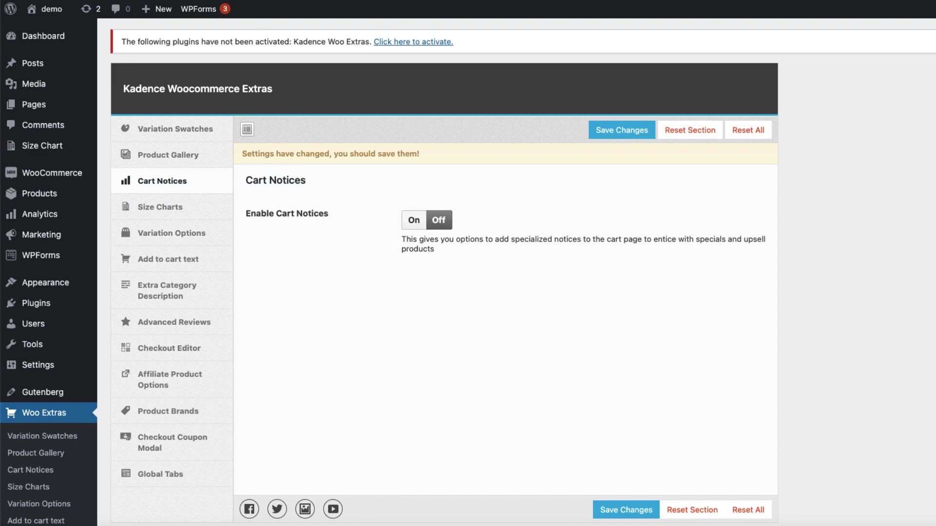
click(169, 259)
click(174, 322)
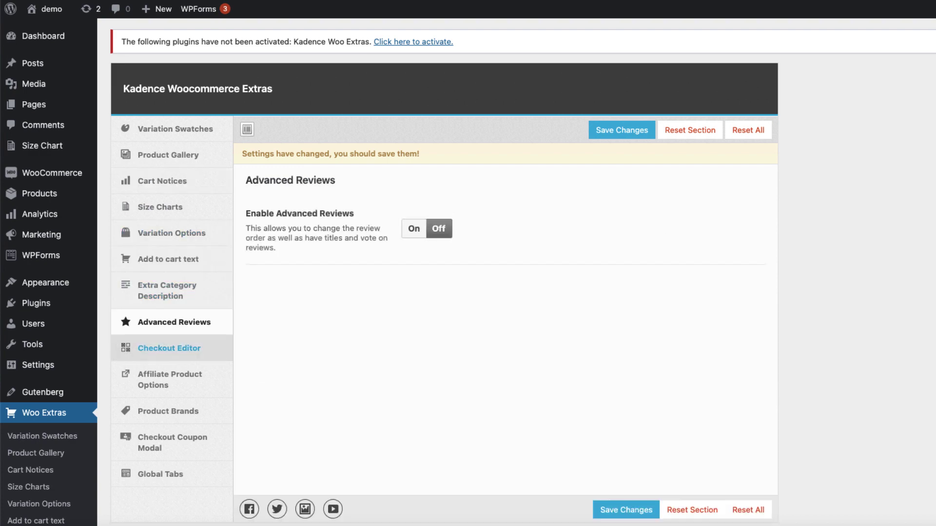
click(175, 129)
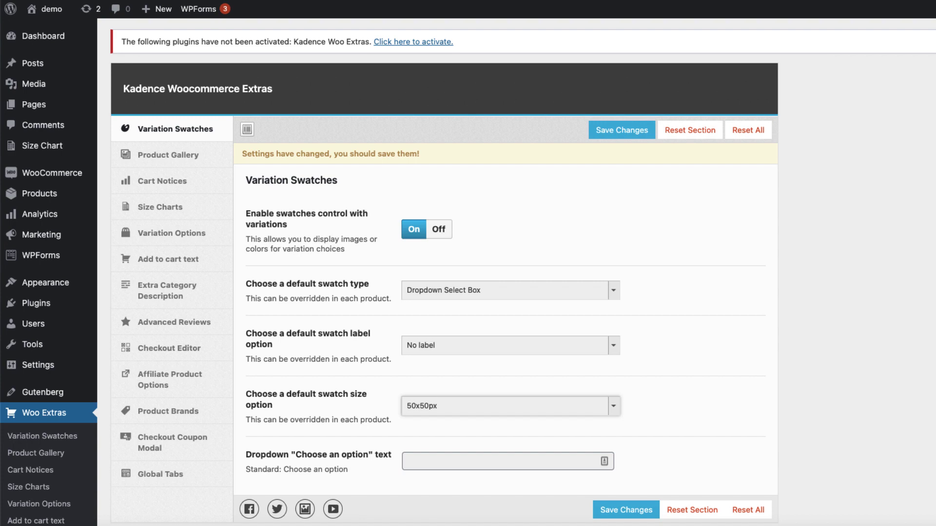
Set the default swatch type for variation swatches to Taxonomy defined
scroll(439, 273, down, 2)
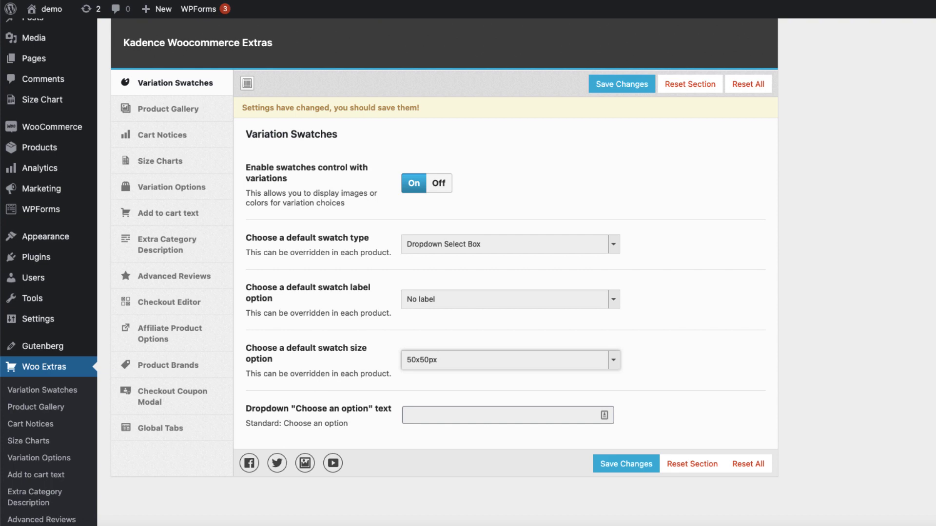
click(510, 244)
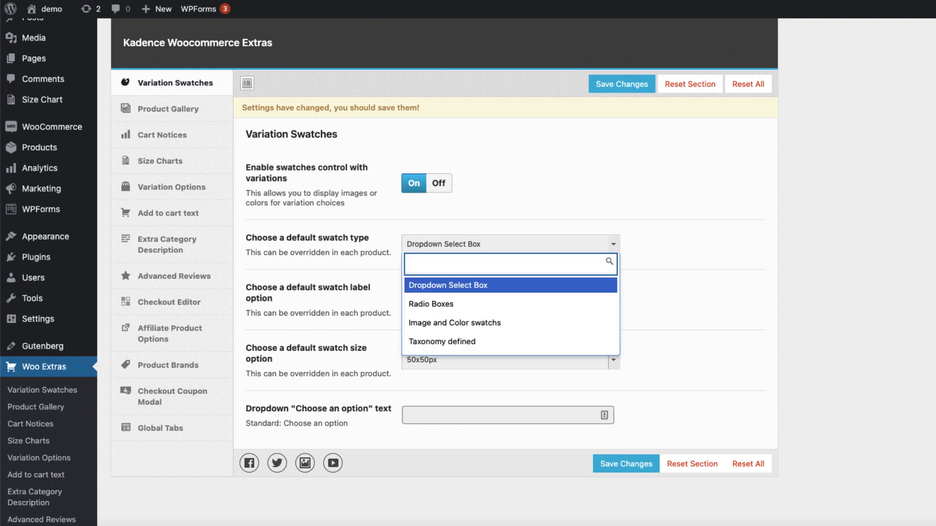
key(Down)
key(Down)
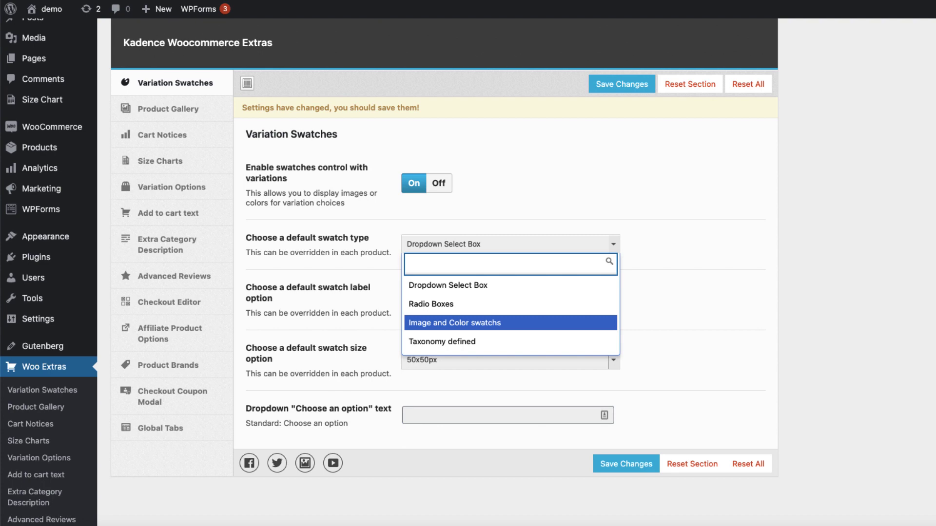
key(Down)
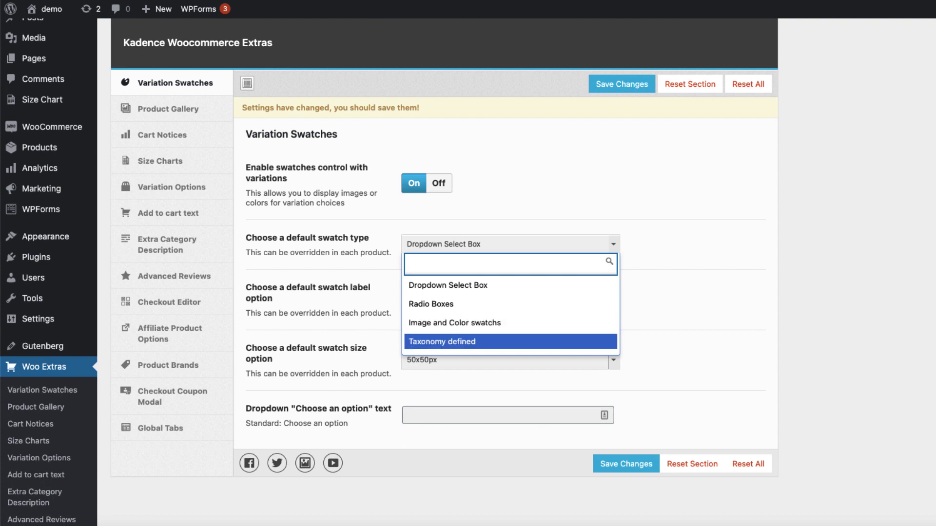
key(Return)
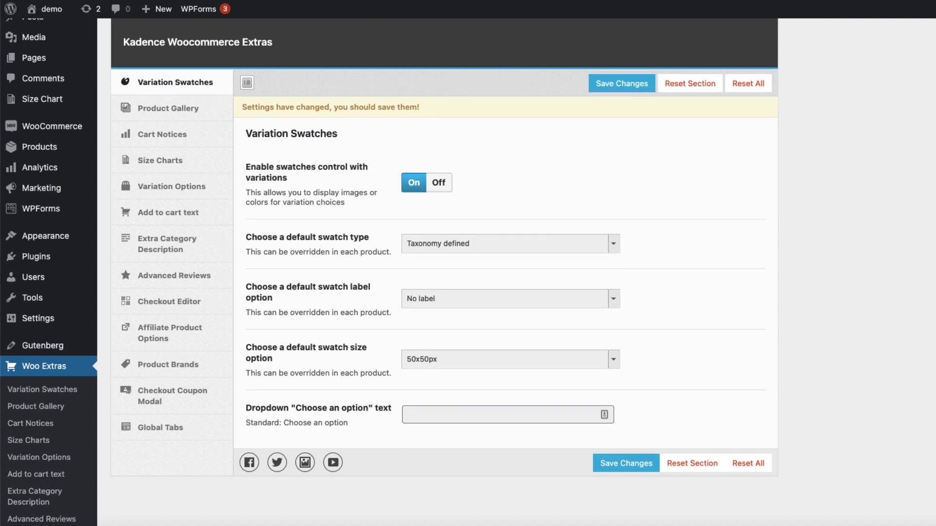
Open the Blue term of the Color product attribute for editing and go to its swatch image or color setup
scroll(171, 282, down, 1)
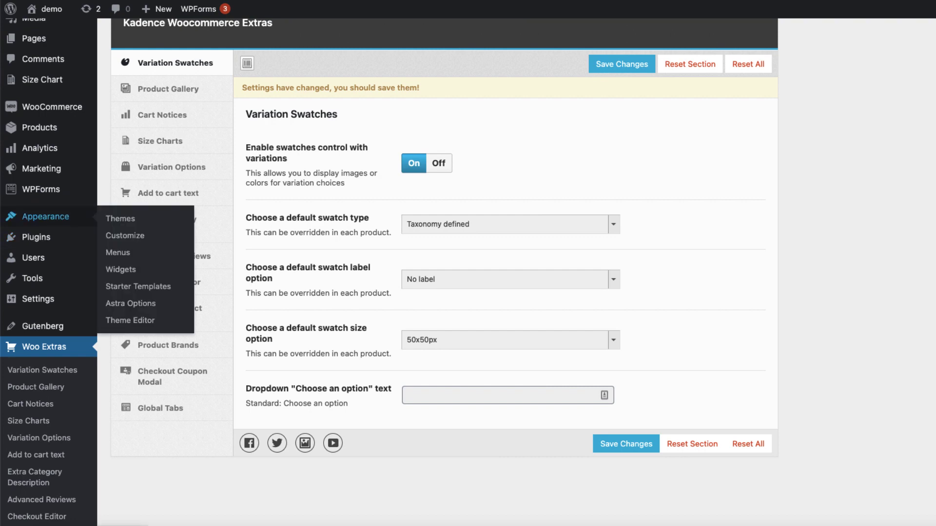
scroll(44, 205, up, 3)
right_click(125, 263)
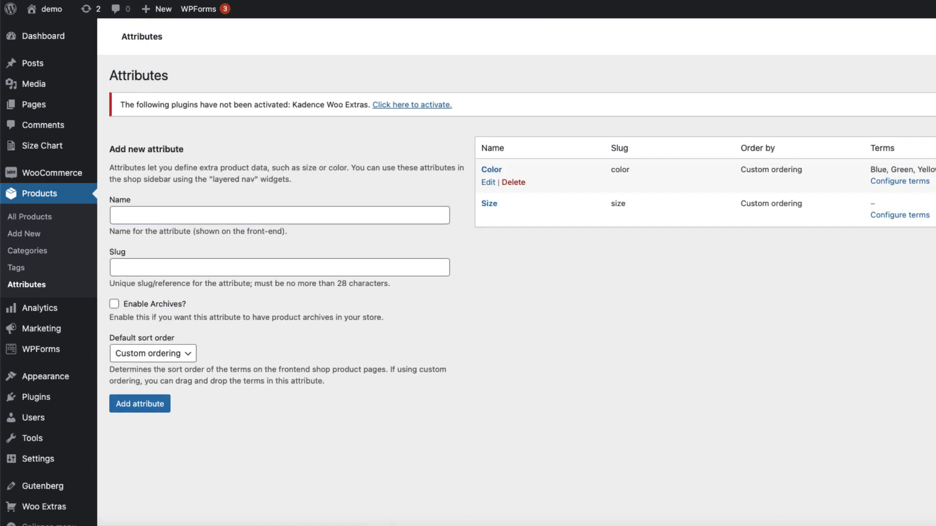
click(899, 180)
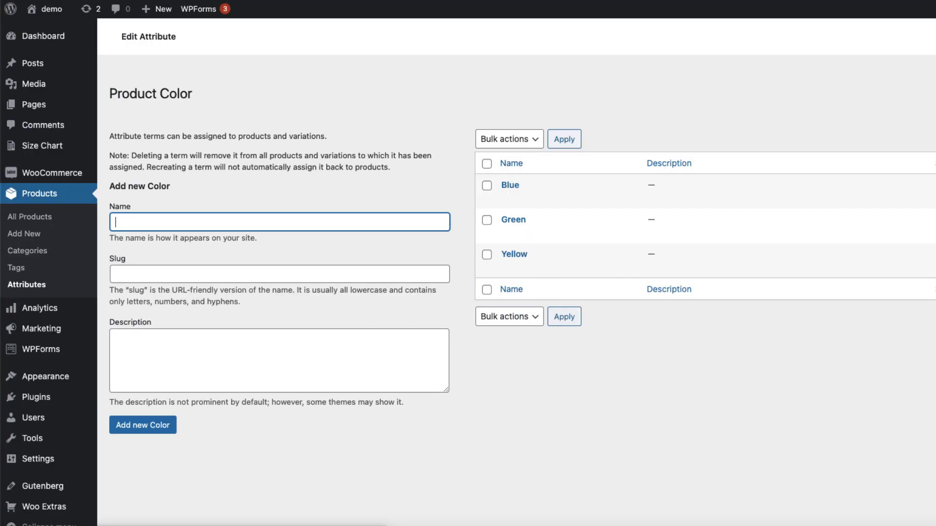
click(509, 203)
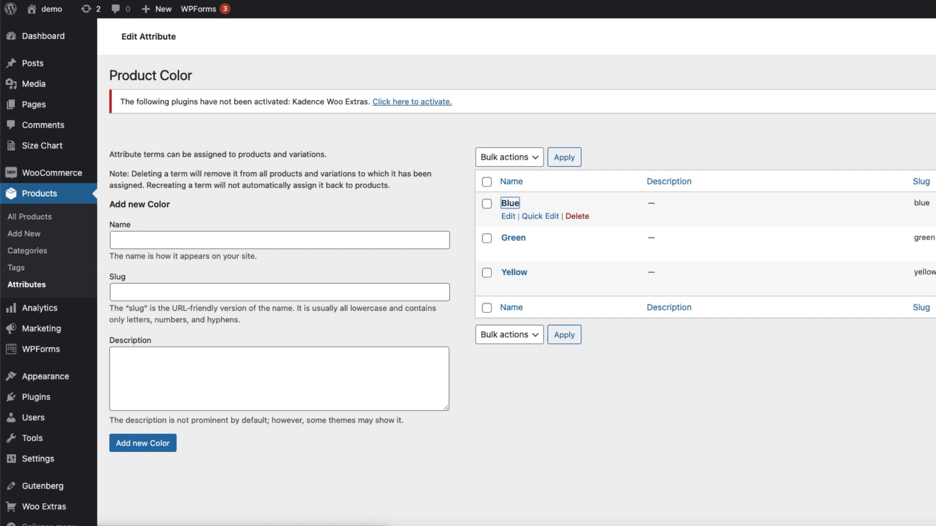
scroll(516, 290, down, 3)
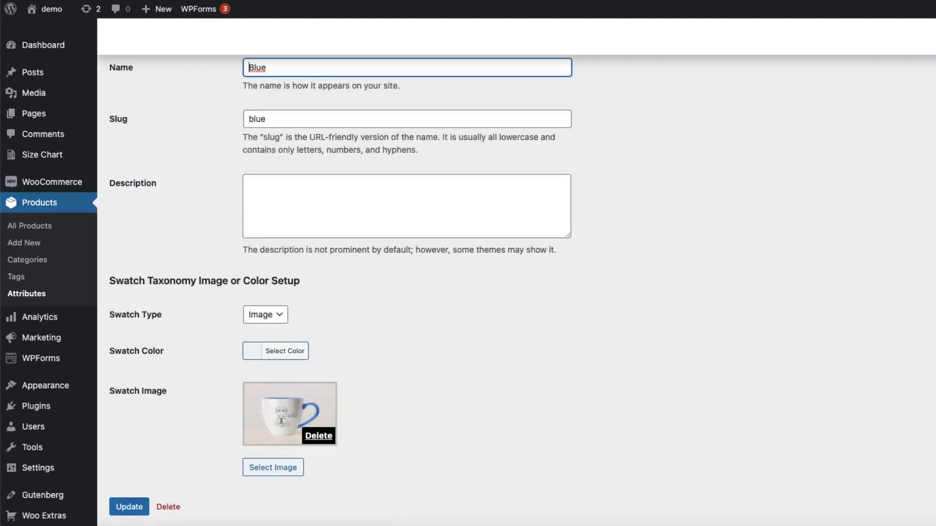
Check the swatch type choices available for the Blue term without changing the selection
click(265, 314)
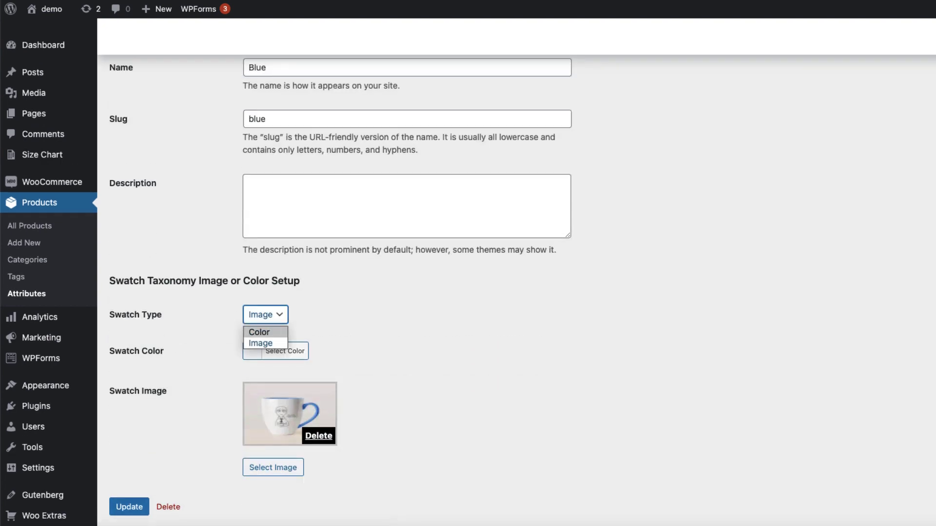
key(Escape)
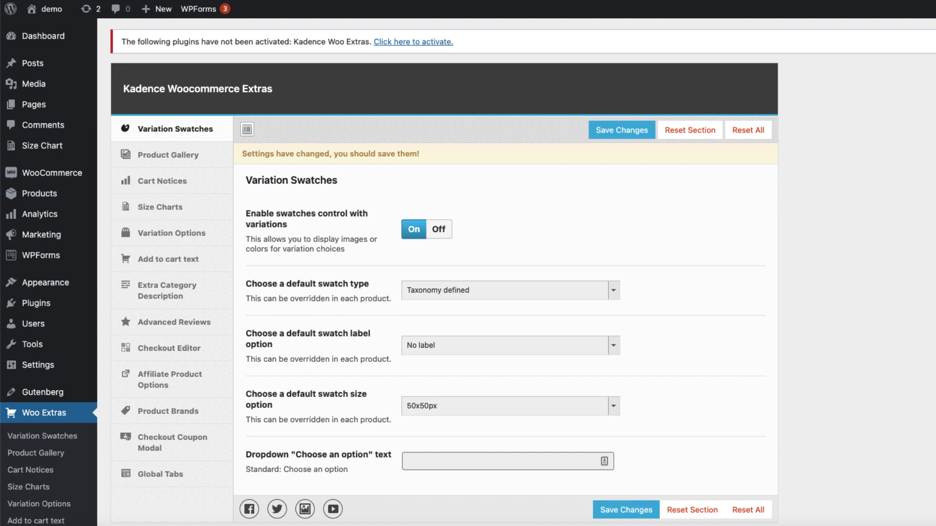
Set the default swatch label option to Show above on hover in the Variation Swatches settings and save them
scroll(468, 292, down, 2)
click(510, 250)
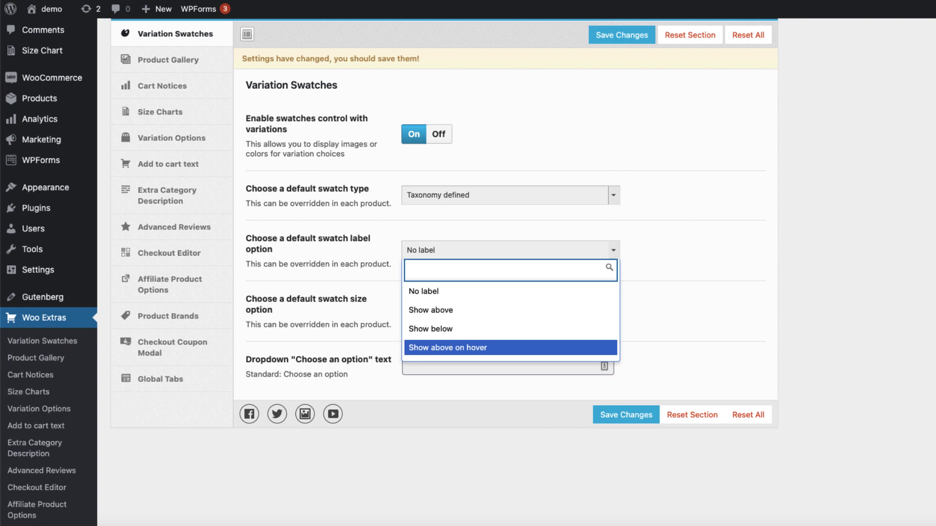
click(509, 348)
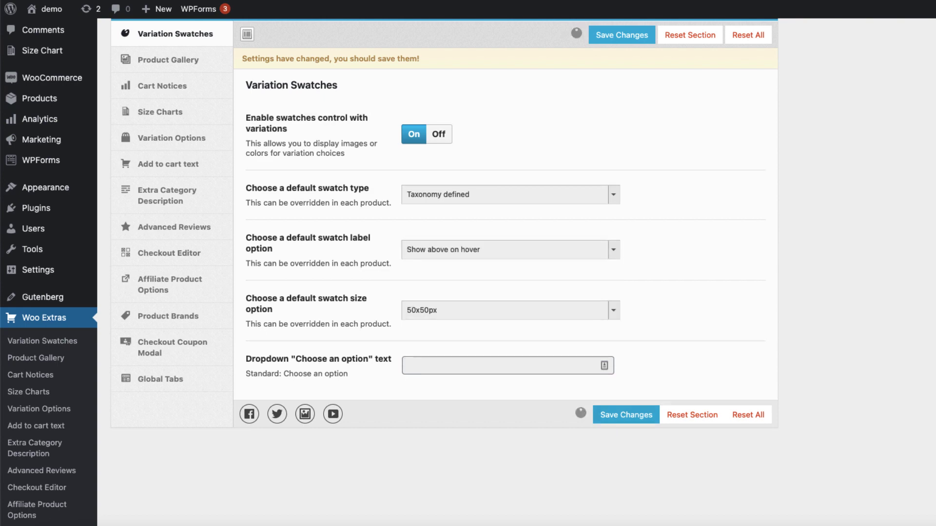
key(super+s)
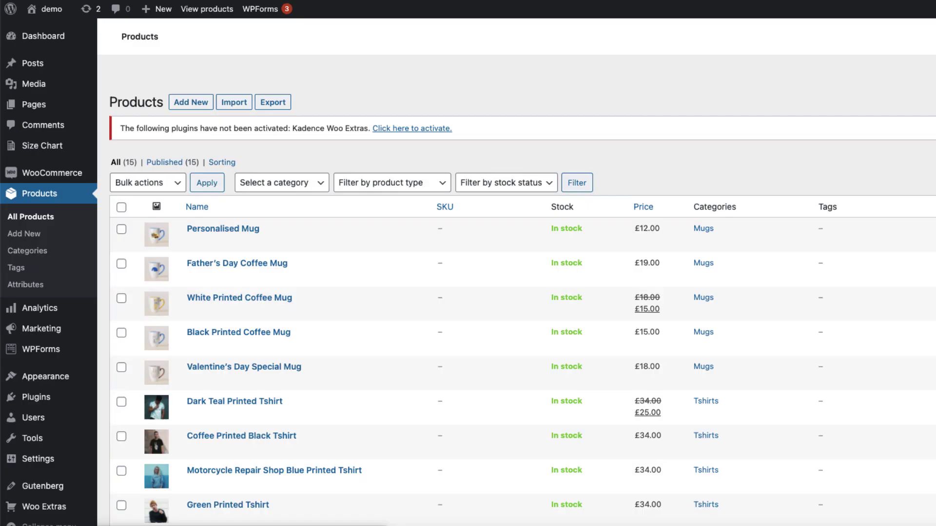
Open the Personalised Mug product for editing and show the Variations section of its product data
scroll(234, 263, down, 1)
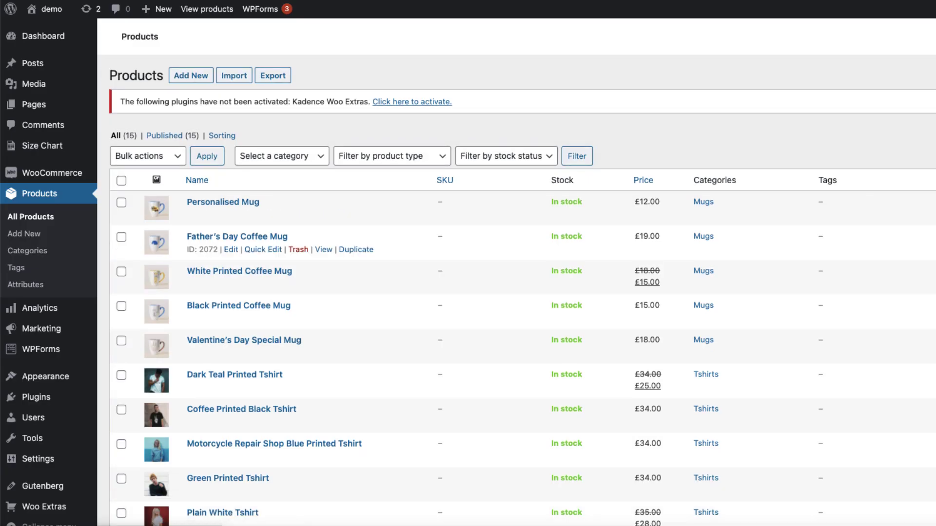
click(223, 201)
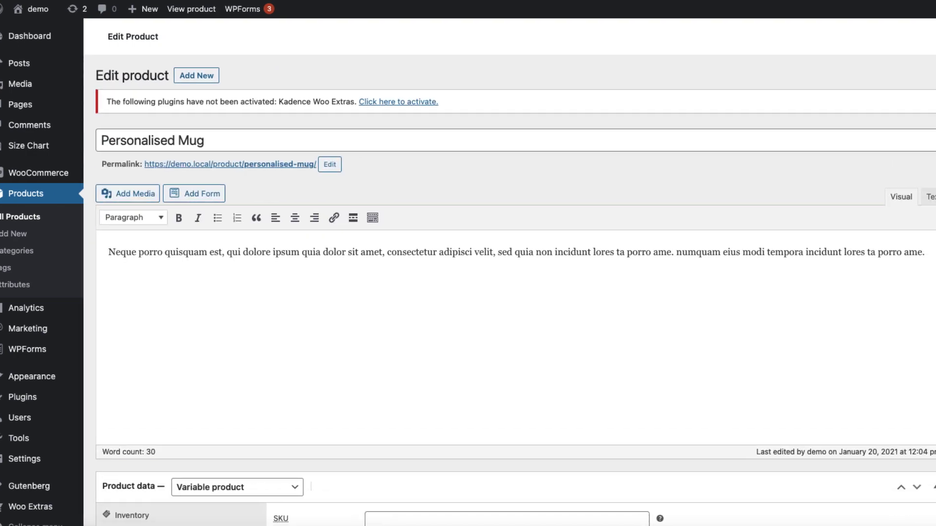
scroll(468, 292, down, 3)
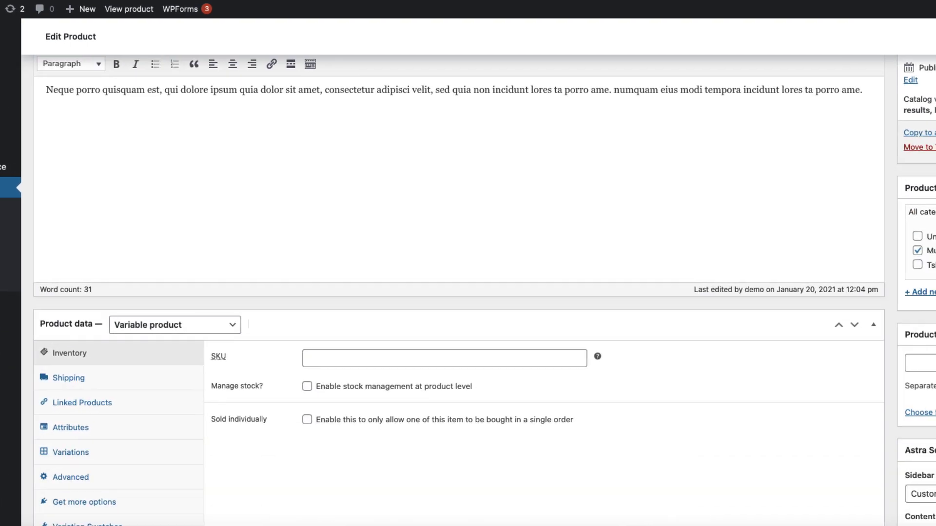
click(70, 452)
scroll(458, 390, down, 2)
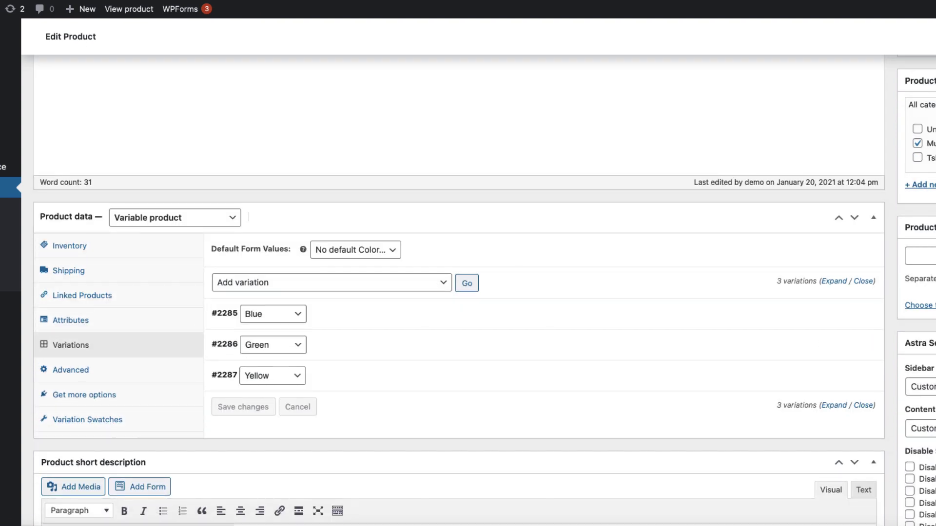
scroll(458, 292, down, 1)
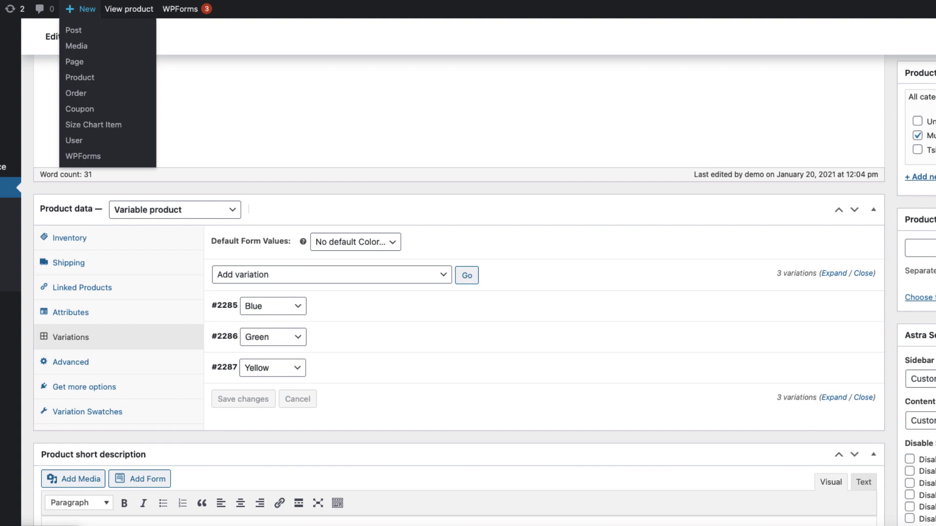
View the Personalised Mug product page in a new tab to check its Color swatches, and return to the product editor
right_click(114, 9)
click(176, 22)
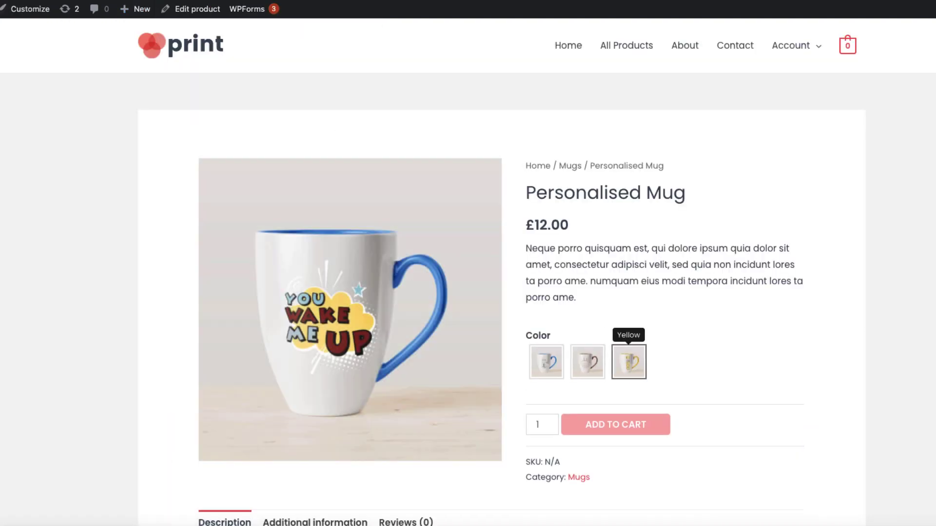
key(ctrl+shift+Tab)
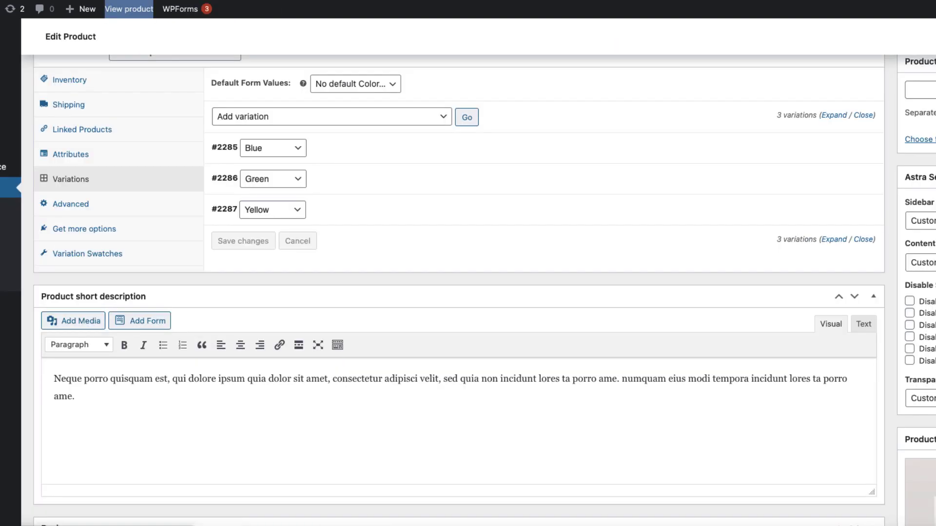
Set the Color attribute's variation style to Radio Box in the product's Variation Swatches settings and reload the product page
click(87, 253)
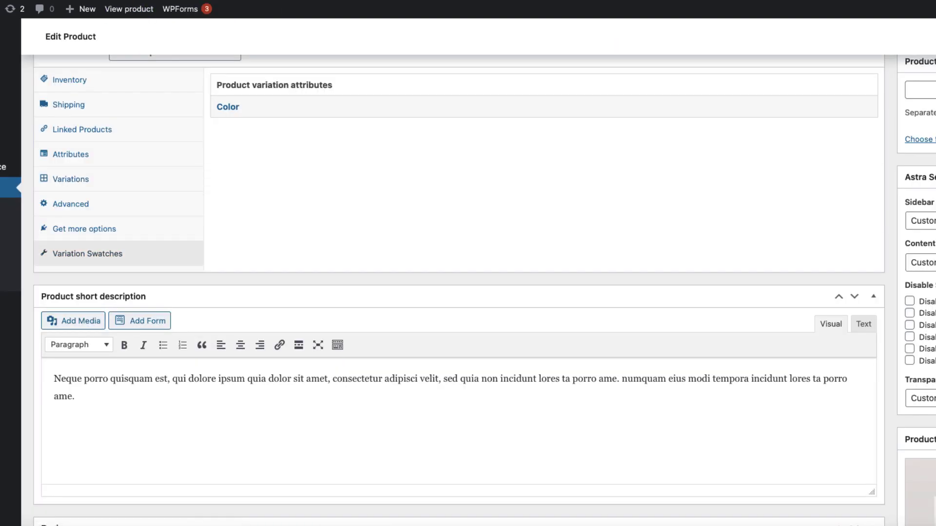
click(227, 107)
click(448, 135)
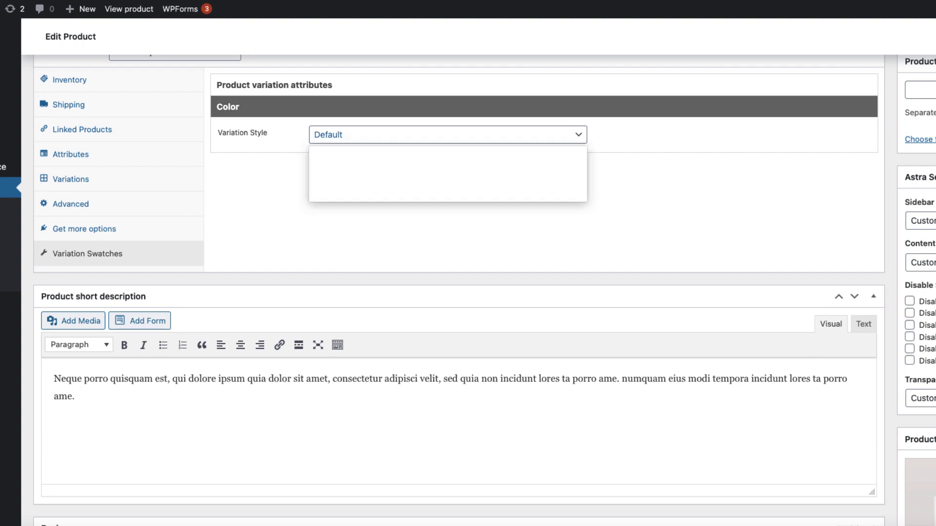
click(333, 174)
scroll(458, 273, up, 10)
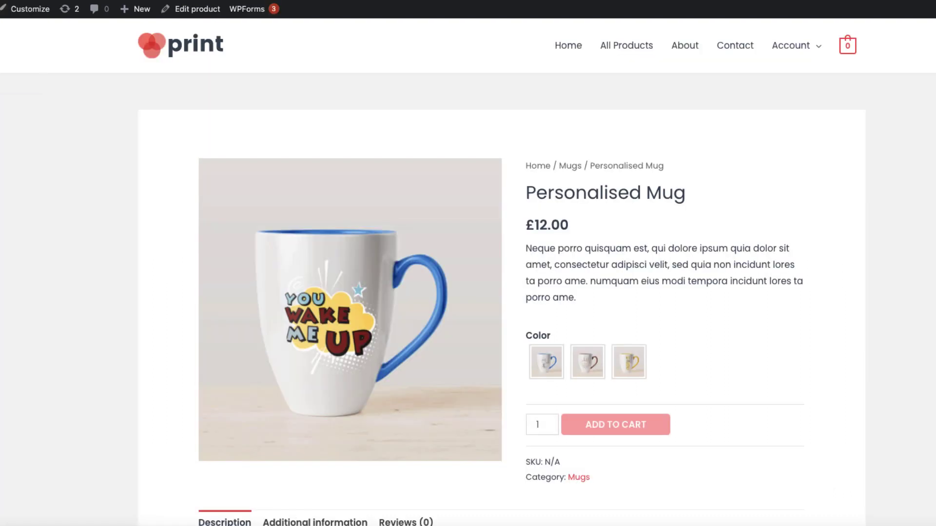
key(super+r)
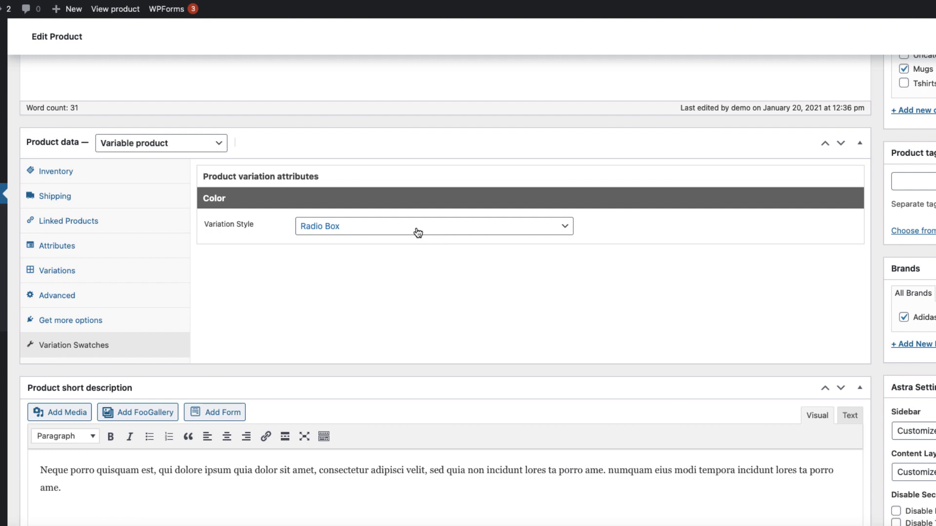
Set the Color attribute's variation style to Color and image swatches and assign the black T-shirt photo image-06.jpg to Blue
click(416, 227)
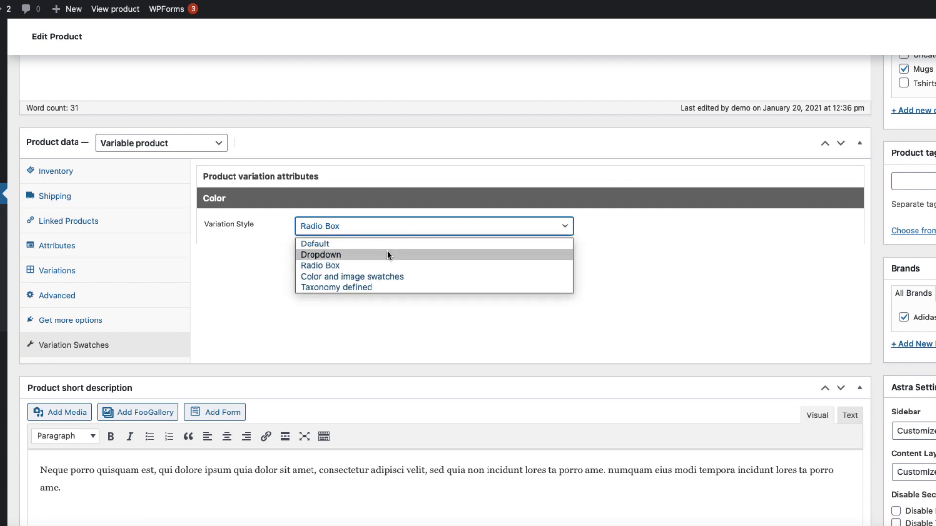
click(358, 276)
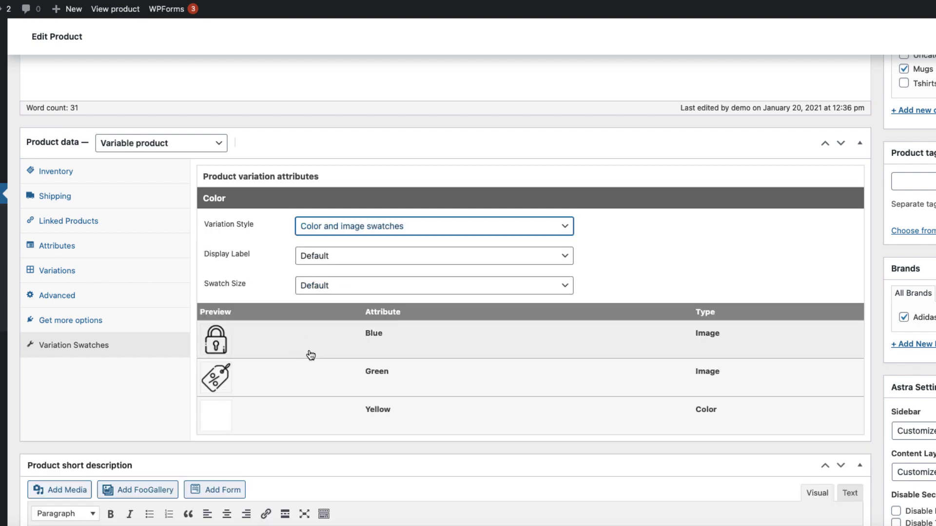
click(390, 341)
click(602, 409)
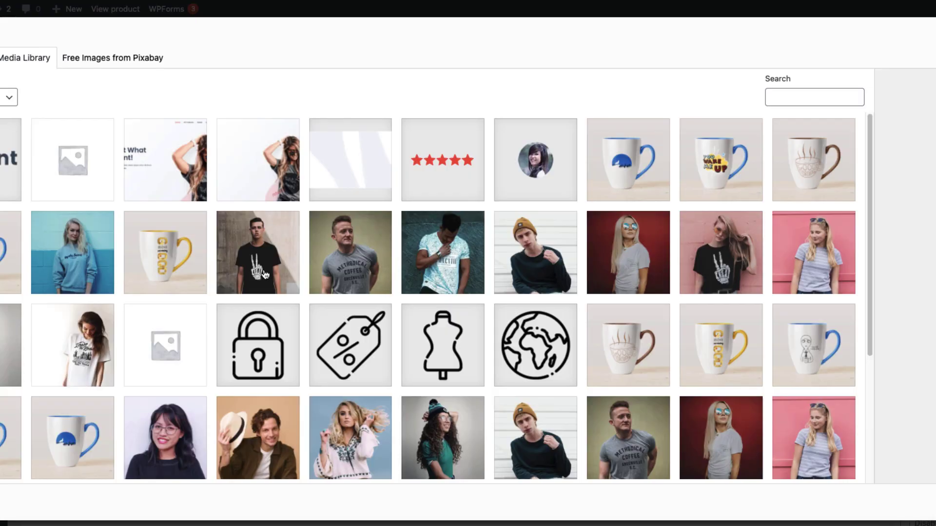
click(258, 252)
click(855, 446)
Switch the Yellow swatch to Image and choose the media library photo of the person in a mustard beanie and black sweater
scroll(511, 390, down, 3)
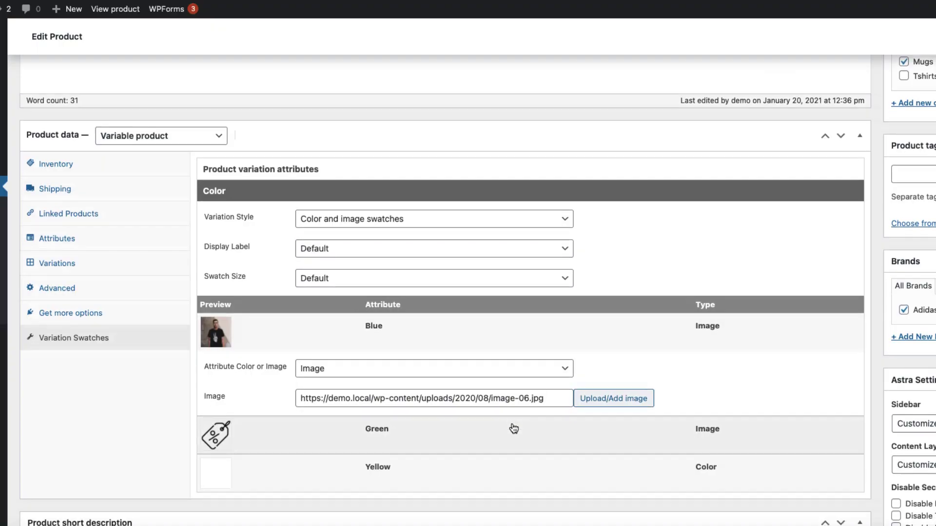
click(485, 370)
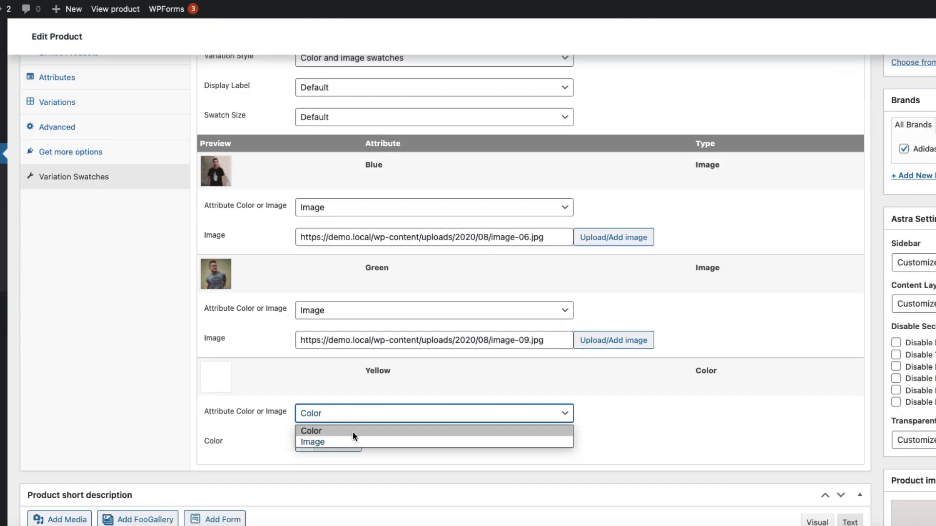
click(353, 441)
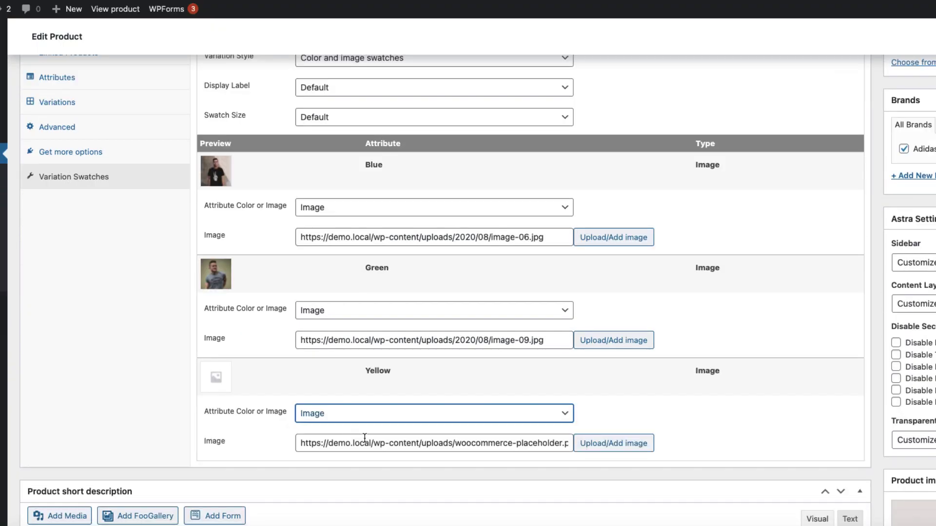
click(613, 443)
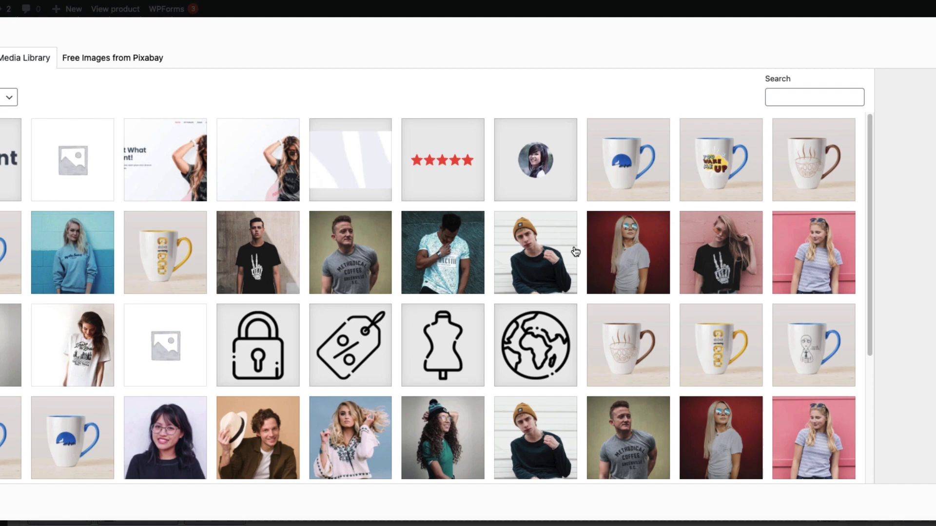
click(531, 252)
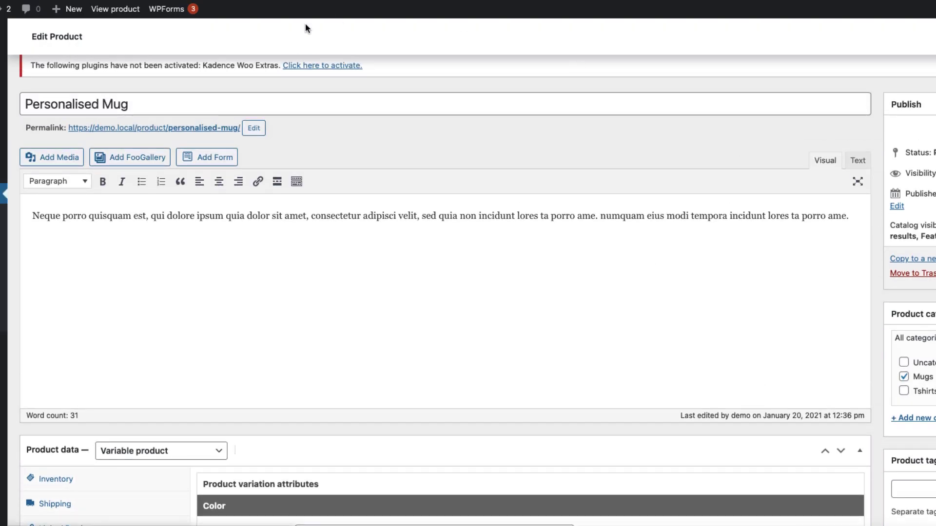
View the updated mug product page in a new tab and try each of its three Color image swatches
right_click(121, 8)
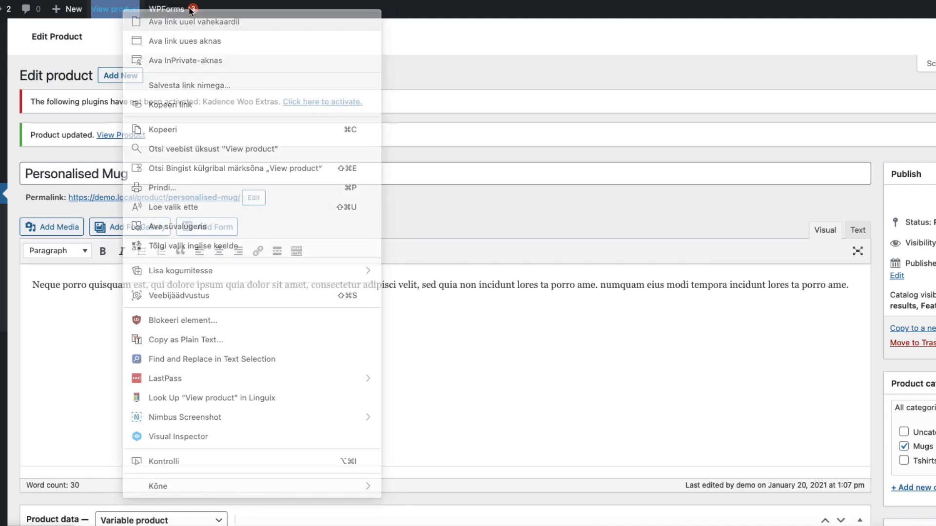
click(192, 19)
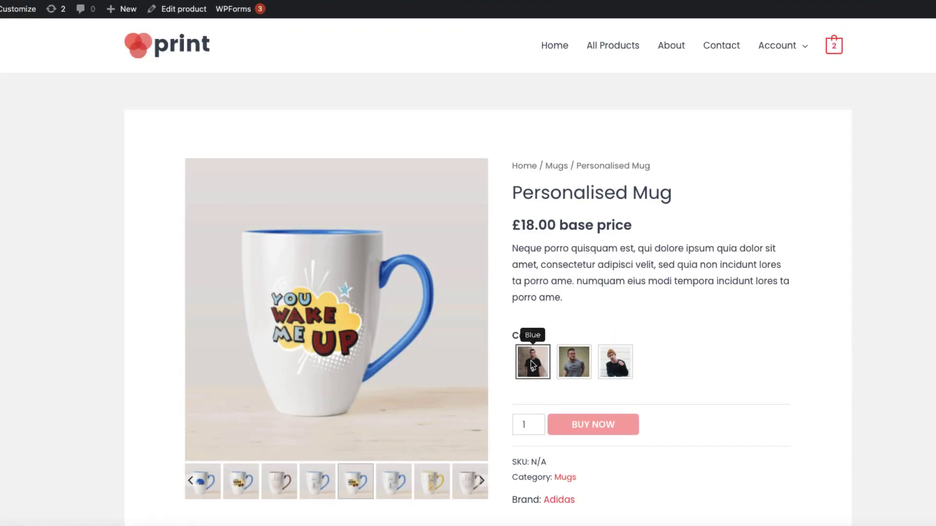
click(532, 361)
click(574, 361)
click(624, 365)
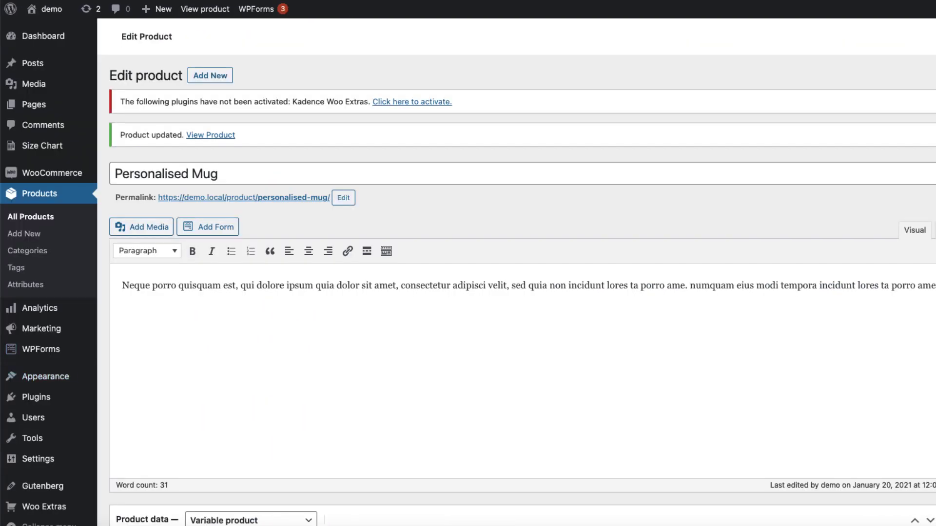
Open the Product Gallery settings of Woo Extras, leaving the product editor without saving, and look through the gallery and slider options
mouse_move(44, 506)
click(134, 284)
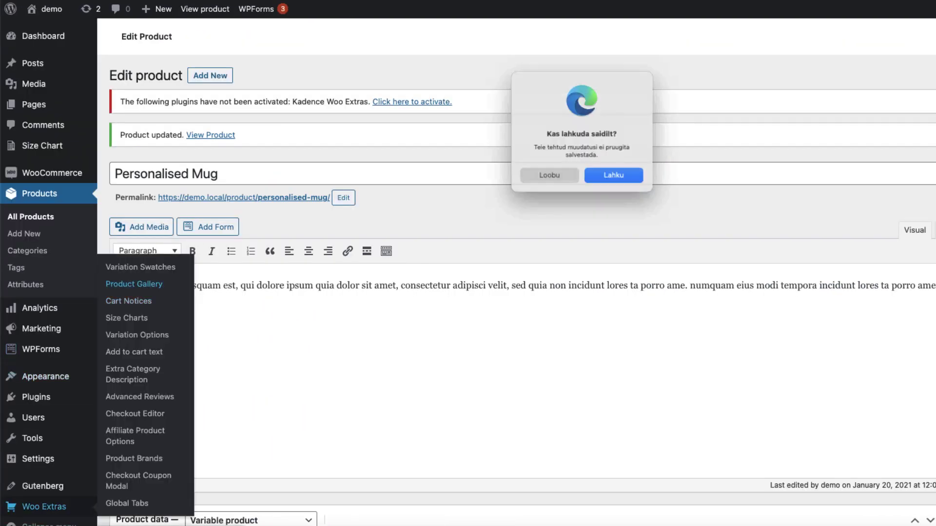
click(613, 175)
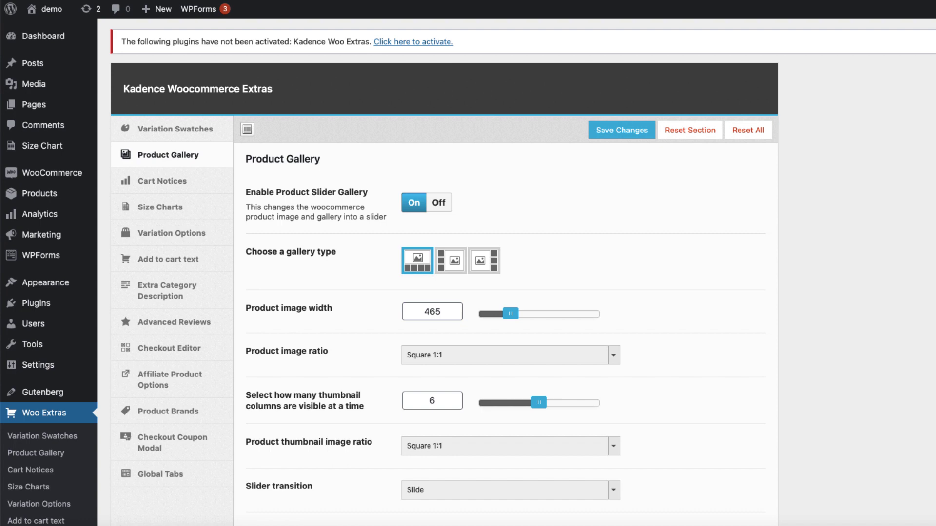
scroll(439, 273, down, 5)
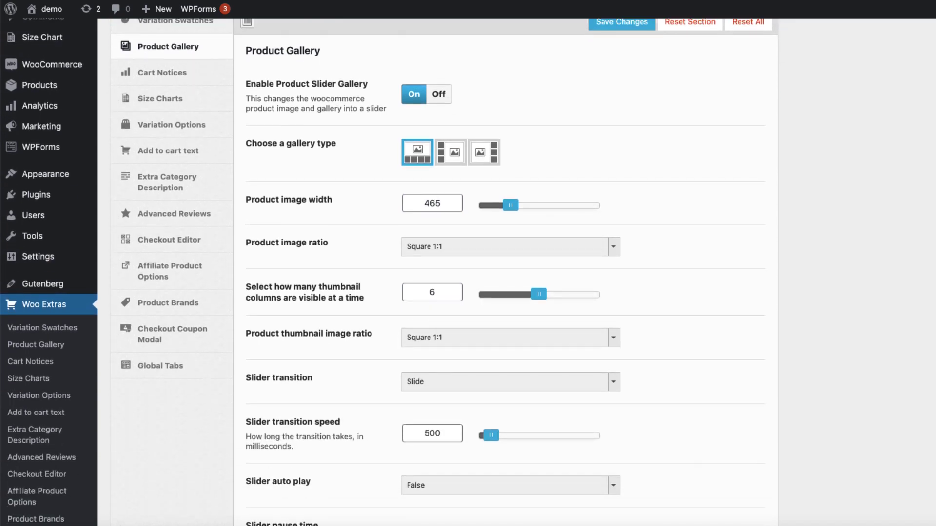
scroll(439, 273, down, 6)
scroll(438, 272, up, 10)
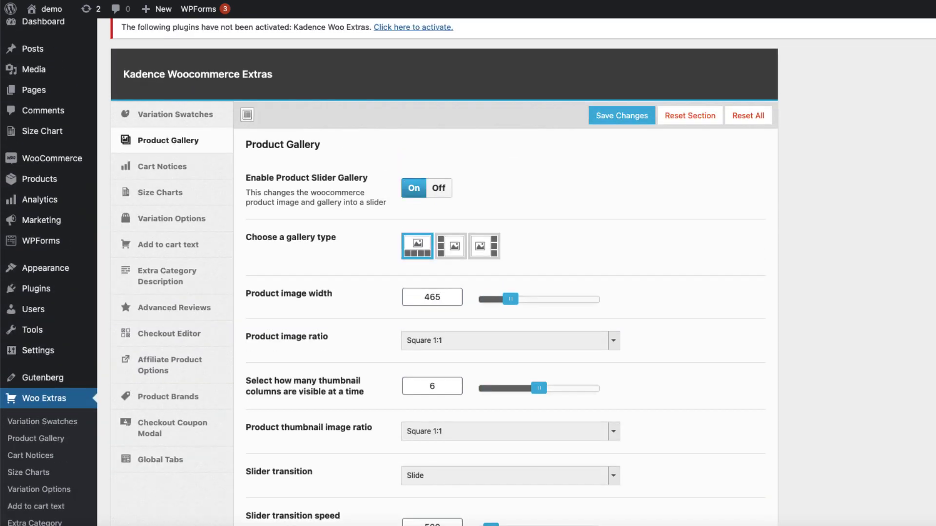
Try the gallery type with thumbnails beside the main image, saving the settings, and return to thumbnails below the image
click(450, 246)
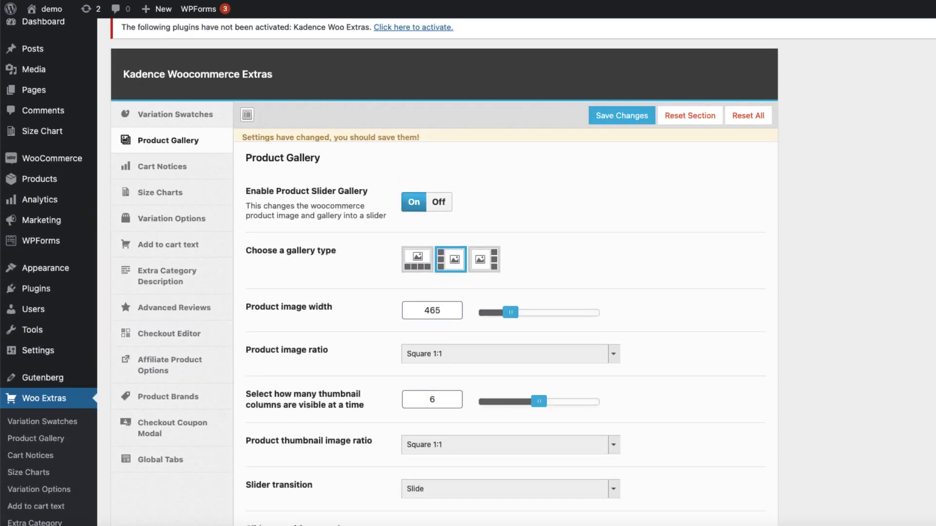
click(621, 116)
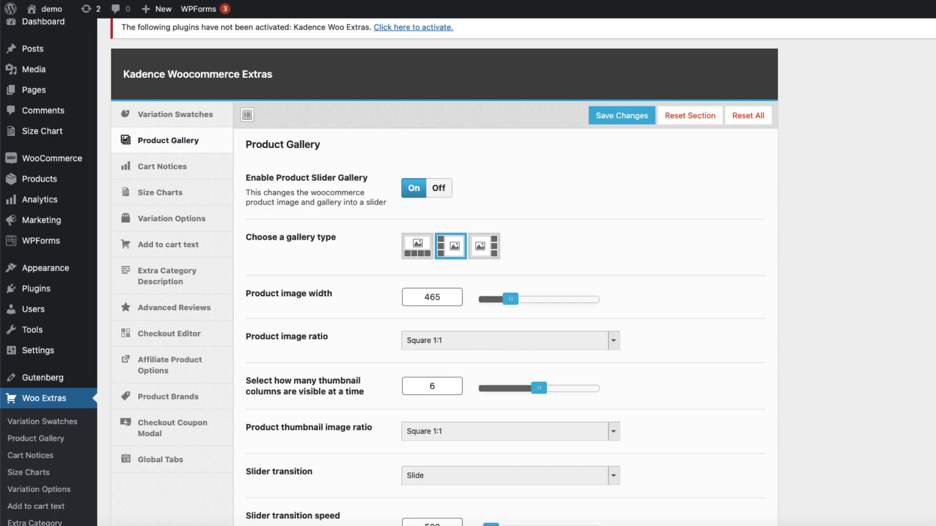
key(ctrl+s)
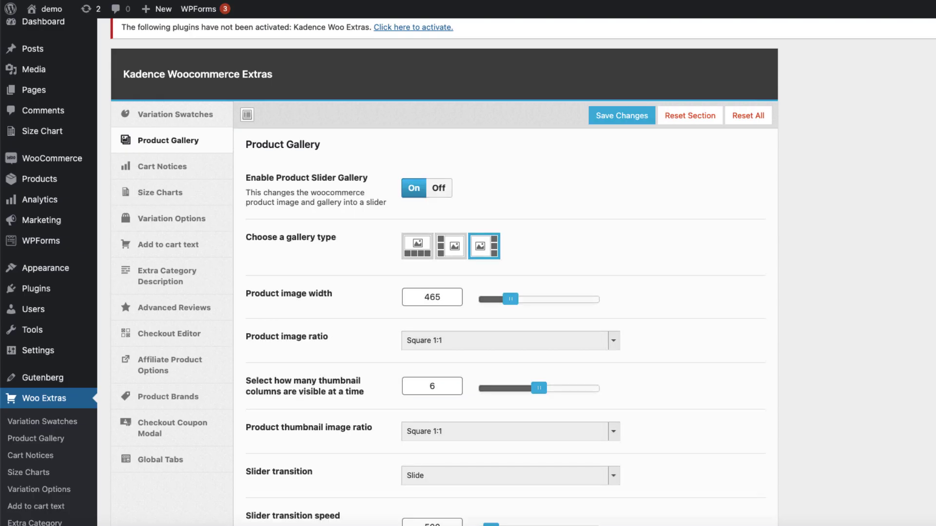
click(416, 246)
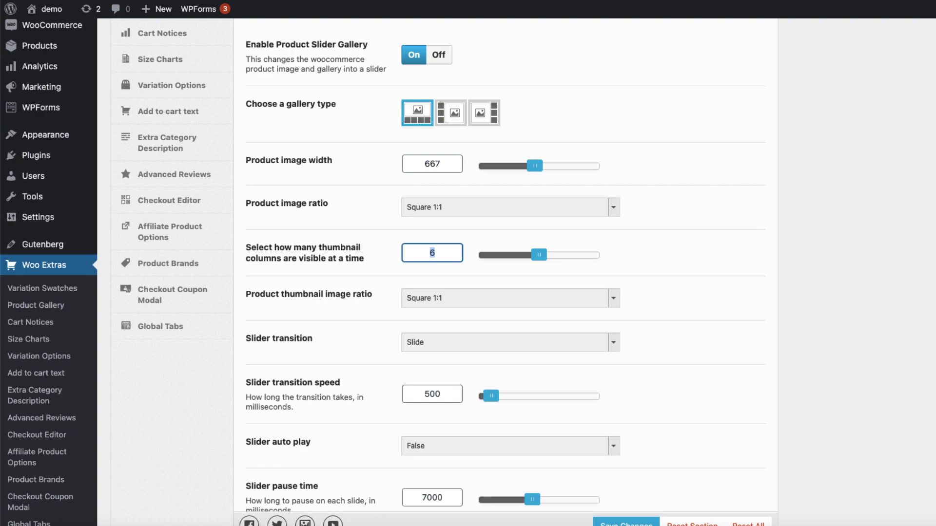
Set the visible thumbnail columns to 8, check the mug's gallery slider, and enable product image hover zoom
scroll(488, 272, down, 3)
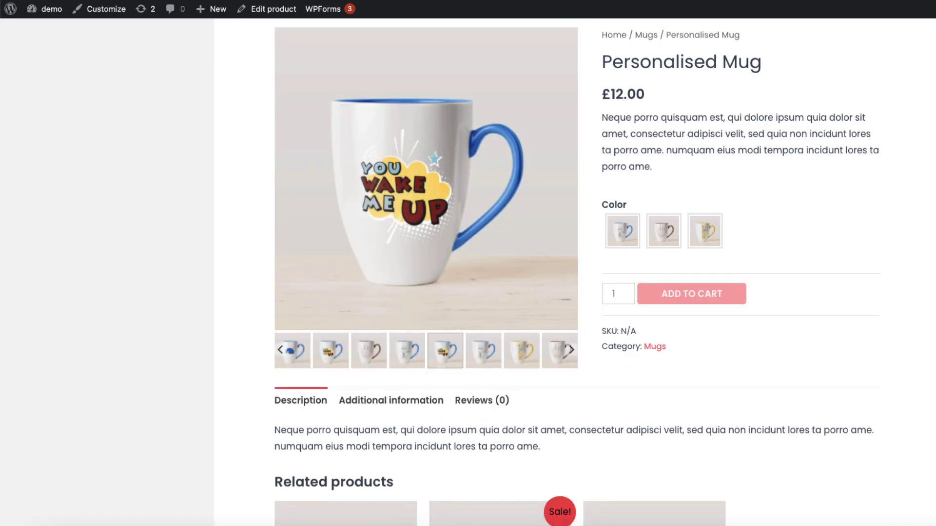
scroll(574, 272, up, 2)
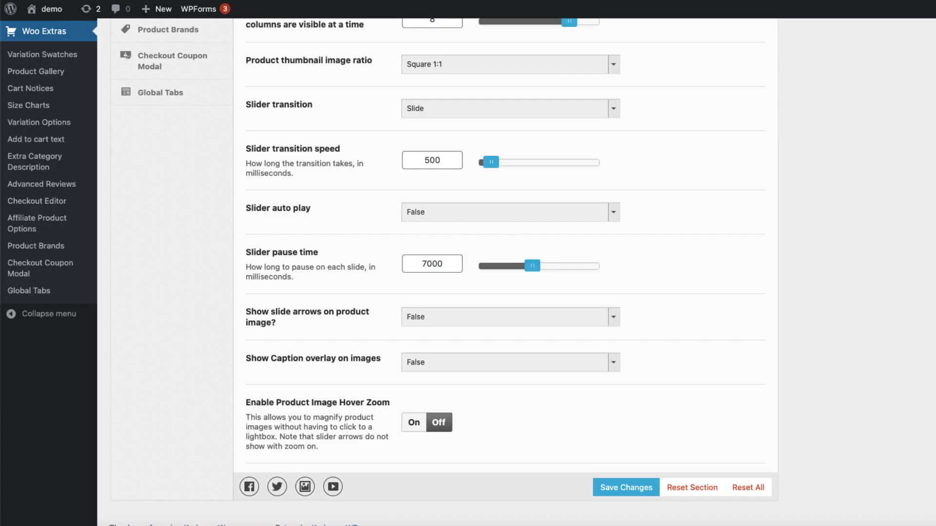
click(413, 422)
scroll(437, 272, down, 1)
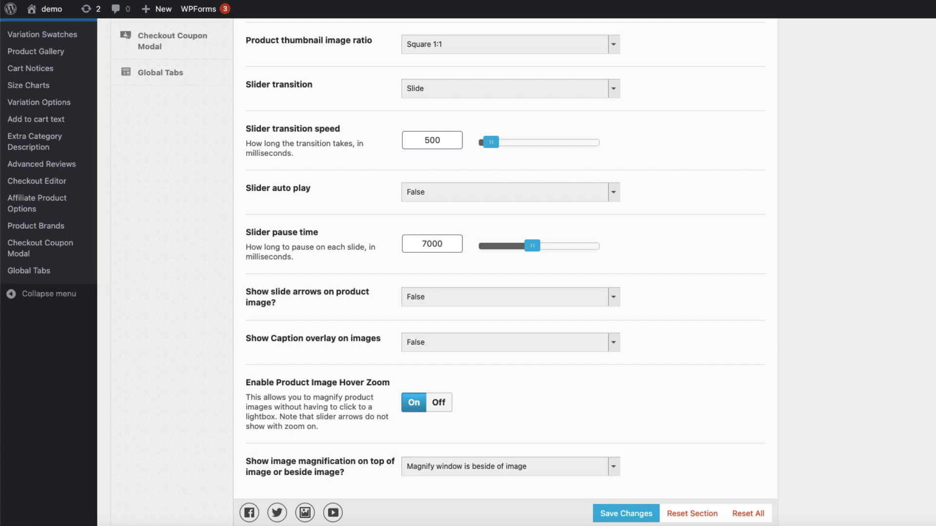
Set slider auto play to True with a pause time of 3000 milliseconds and save the settings
scroll(487, 273, up, 2)
click(510, 285)
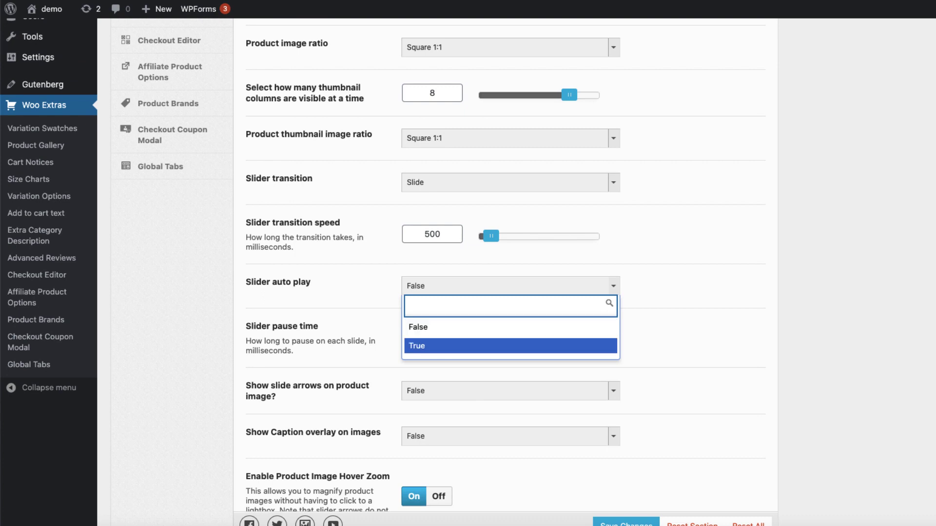
key(Return)
drag(422, 338, 427, 338)
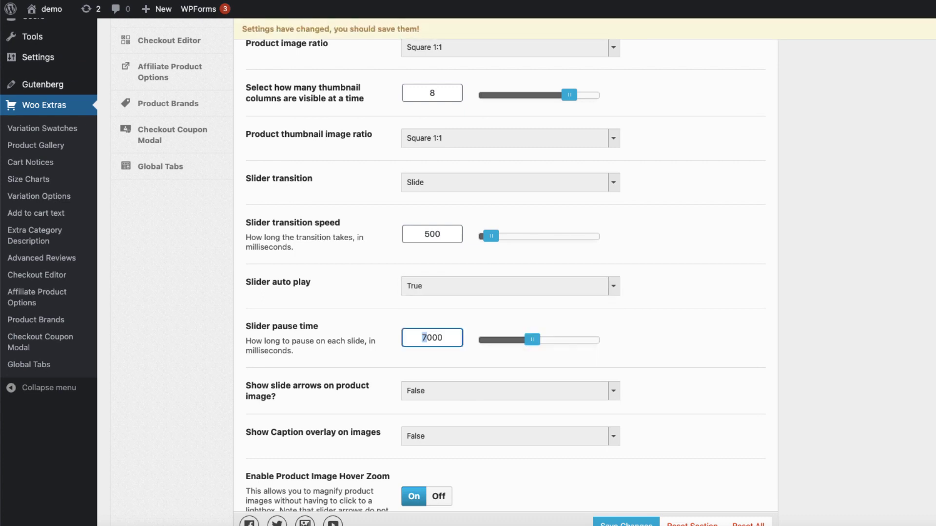
text(3)
key(Tab)
key(super+s)
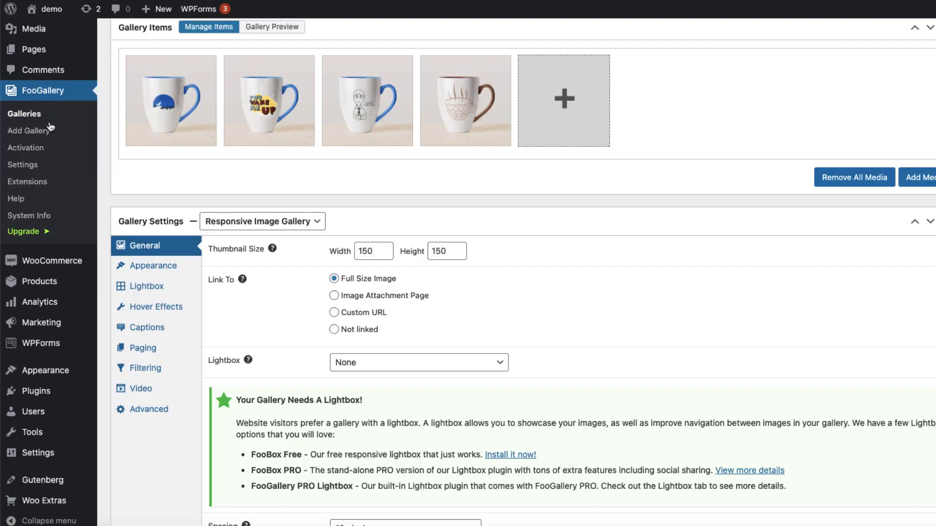
In the FooGallery gallery "Demo", set the thumbnail size to 300 by 300, with Border Size and Drop Shadow both None
scroll(190, 204, up, 6)
scroll(195, 202, down, 6)
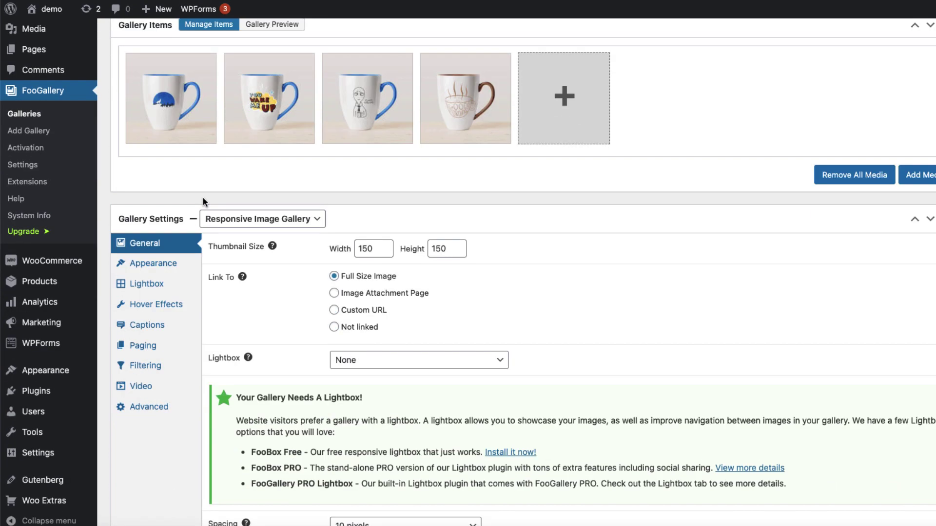
scroll(203, 201, up, 2)
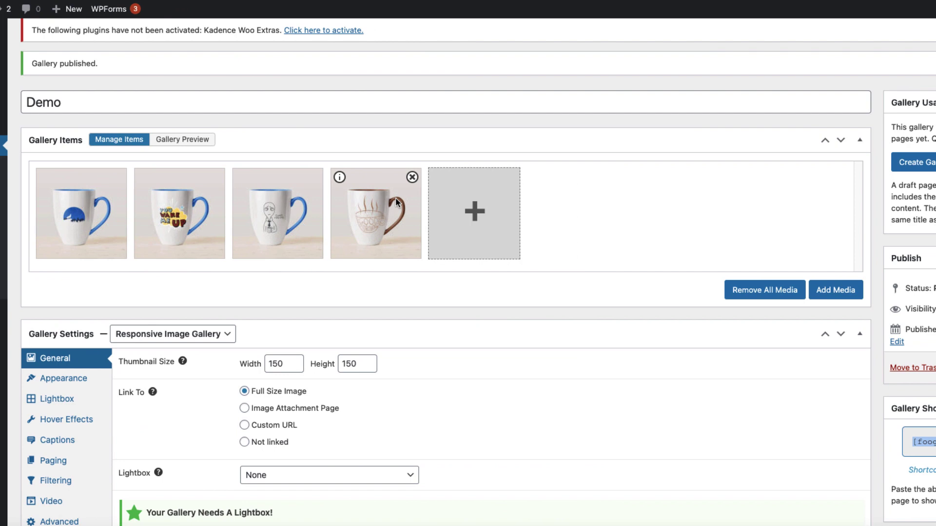
drag(288, 370, 242, 364)
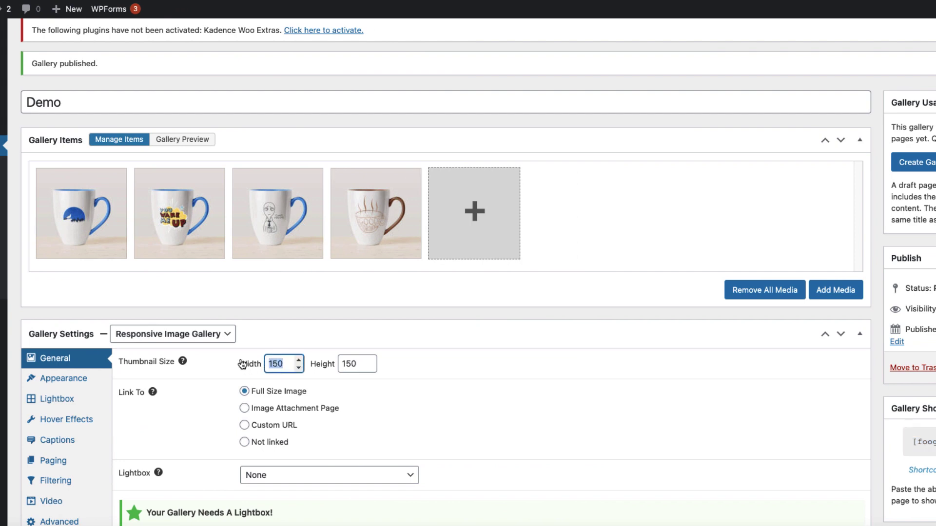
text(300)
key(Tab)
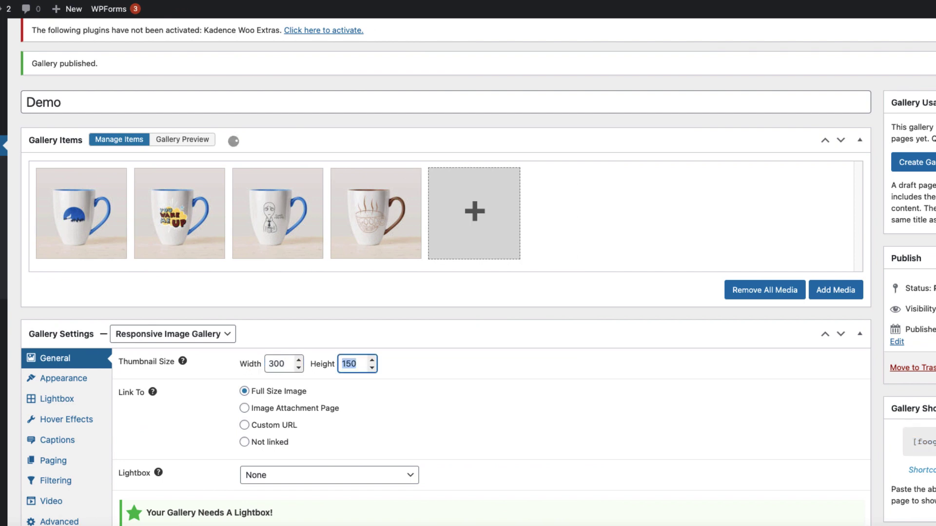
text(300)
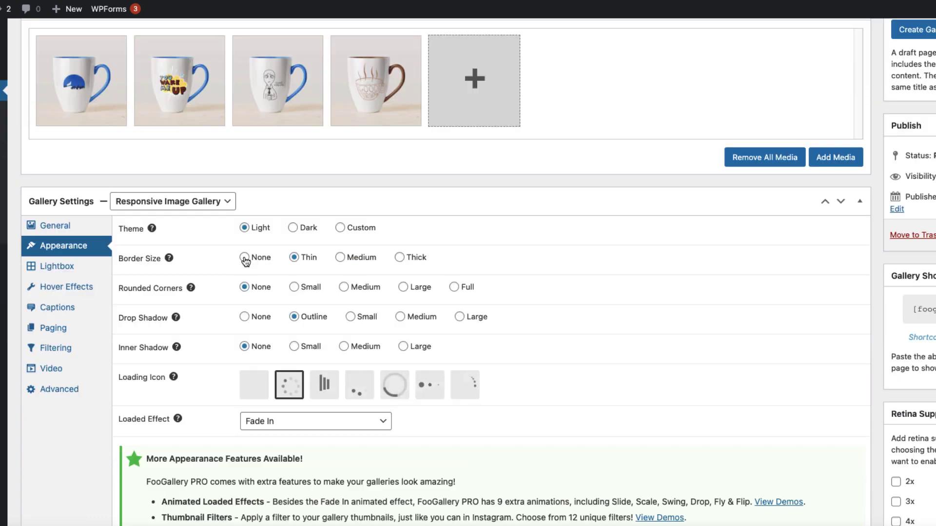
click(245, 258)
click(244, 317)
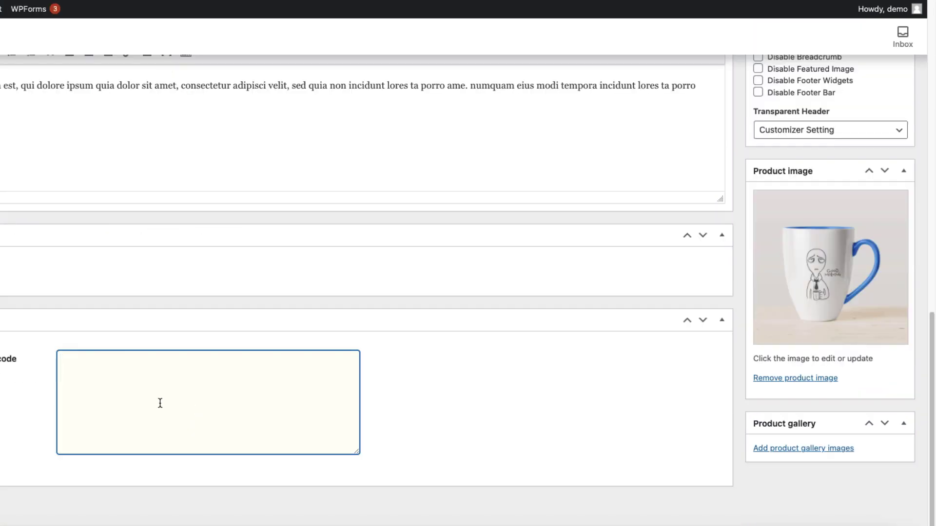
Add the shortcode [foogallery id="2290"] to the Black Printed Coffee Mug product as its gallery and update the product
text([foogallery id="3390"])
scroll(579, 364, up, 10)
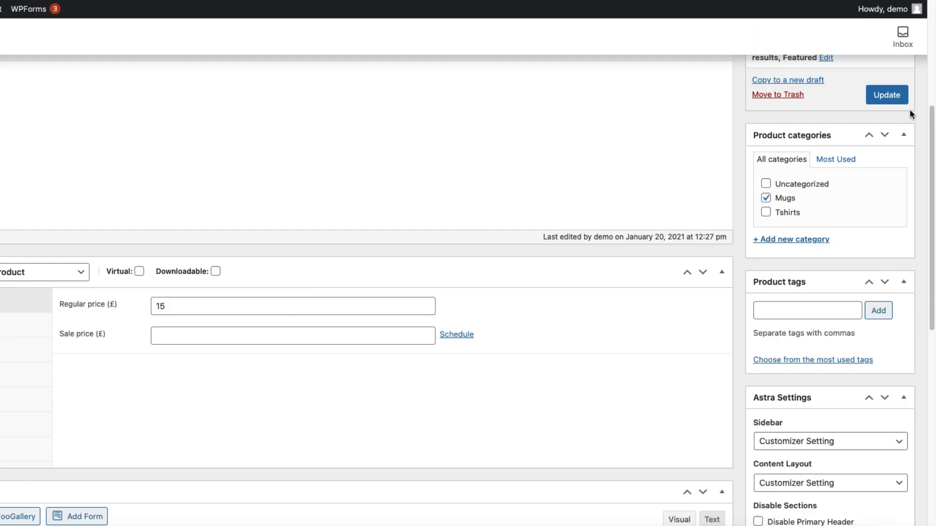
click(886, 96)
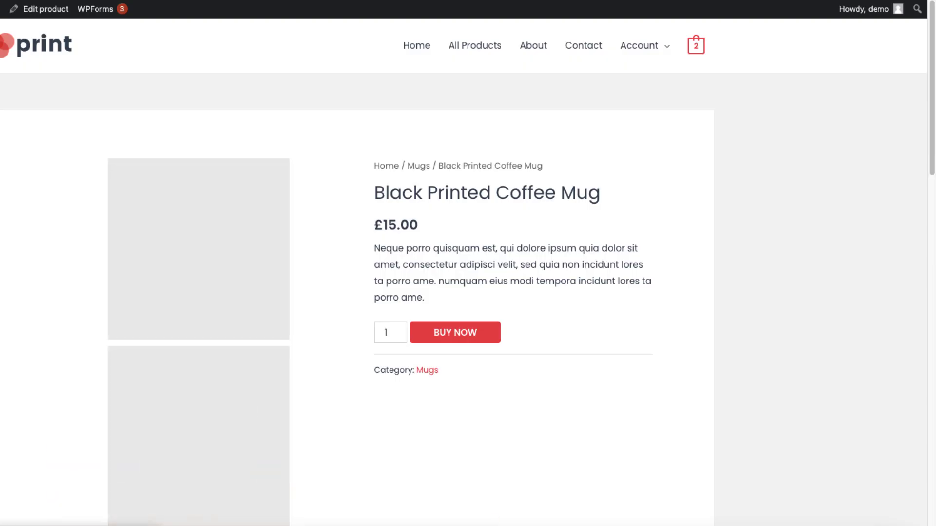
Check the gallery on the coffee mug's product page, and set the FooGallery thumbnail size to 200 by 200, updating the gallery
scroll(204, 244, down, 3)
scroll(215, 263, down, 5)
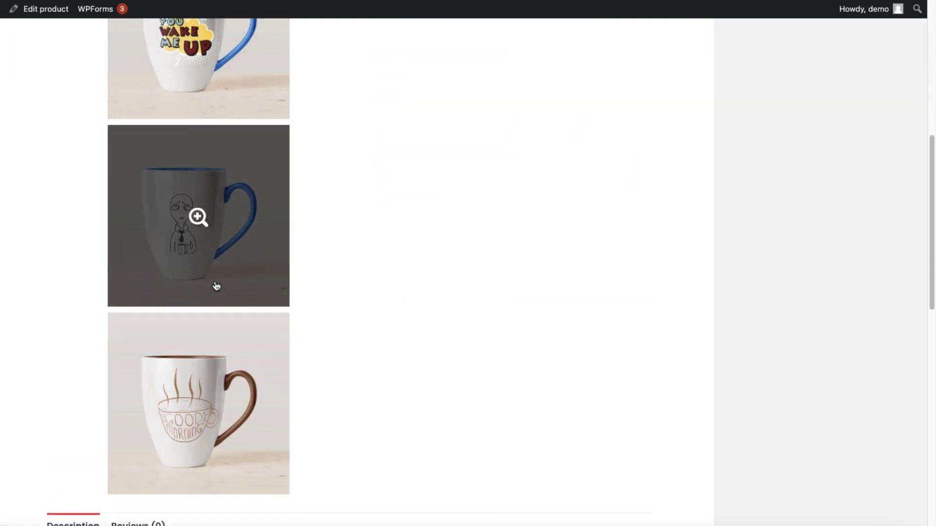
scroll(214, 285, up, 8)
scroll(213, 285, up, 1)
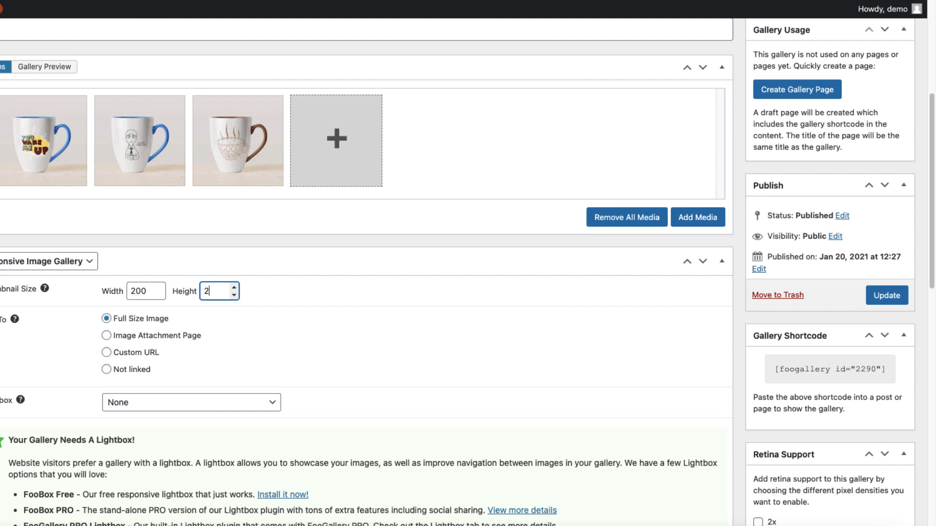
text(00)
click(894, 297)
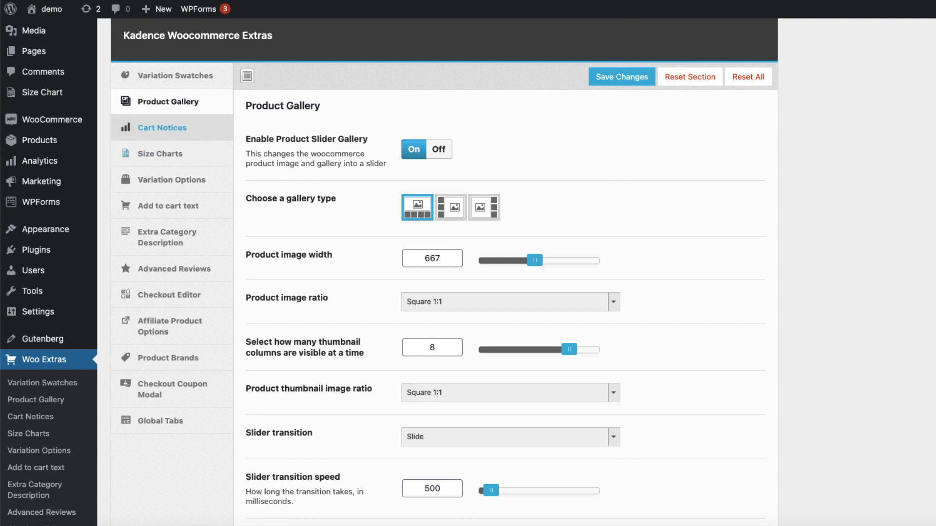
Enable Cart Notices in the Woo Extras settings and save the changes
click(162, 127)
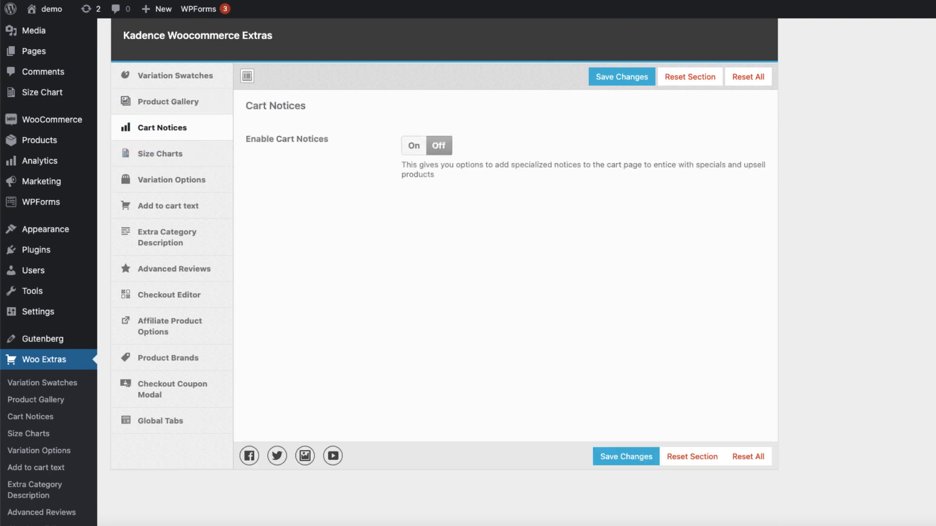
click(414, 145)
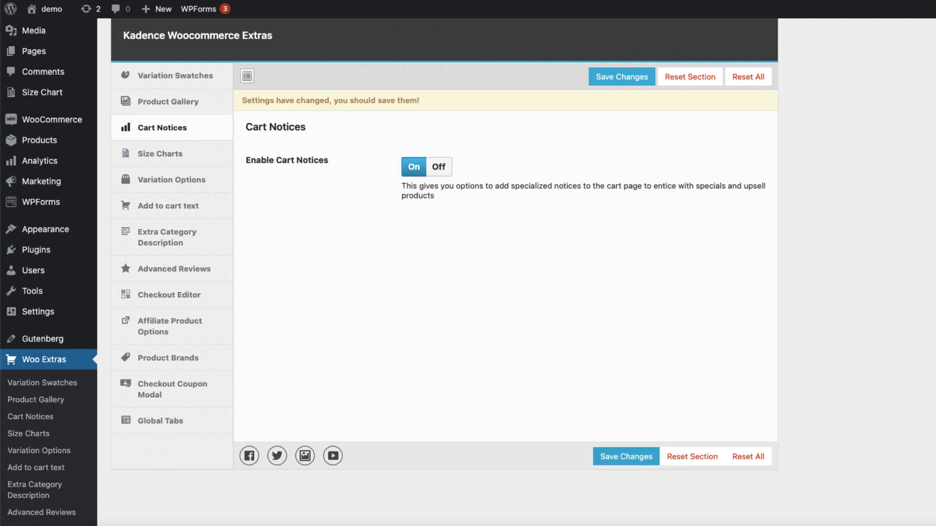
key(ctrl+s)
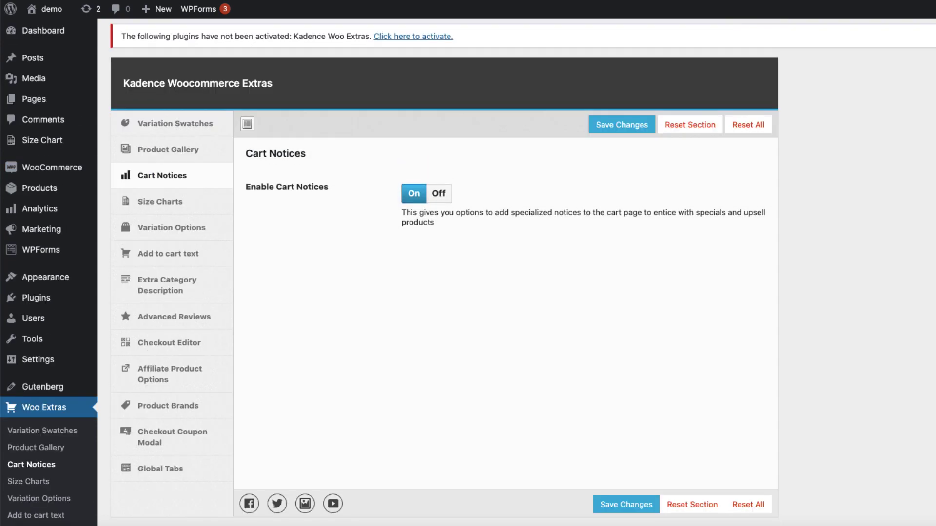
Create a new WooCommerce cart notice titled "Cart notic 1"
mouse_move(52, 167)
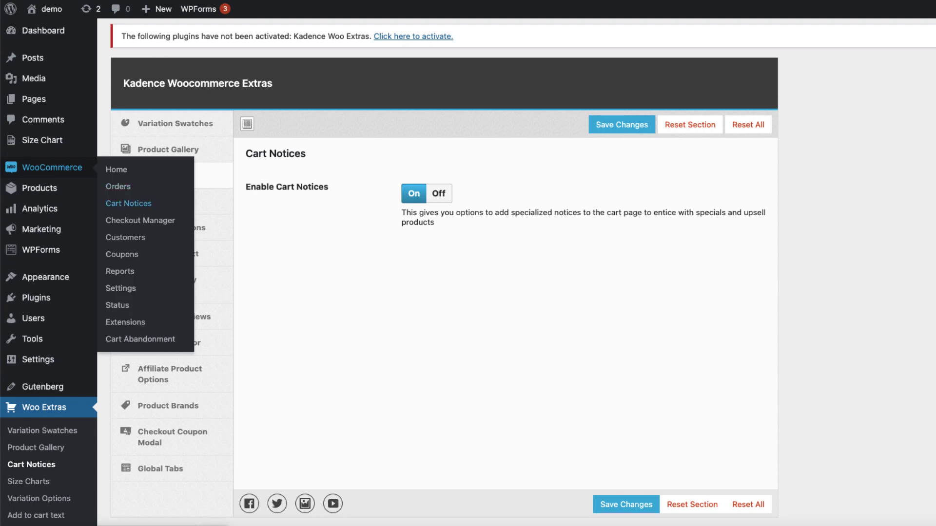
click(129, 203)
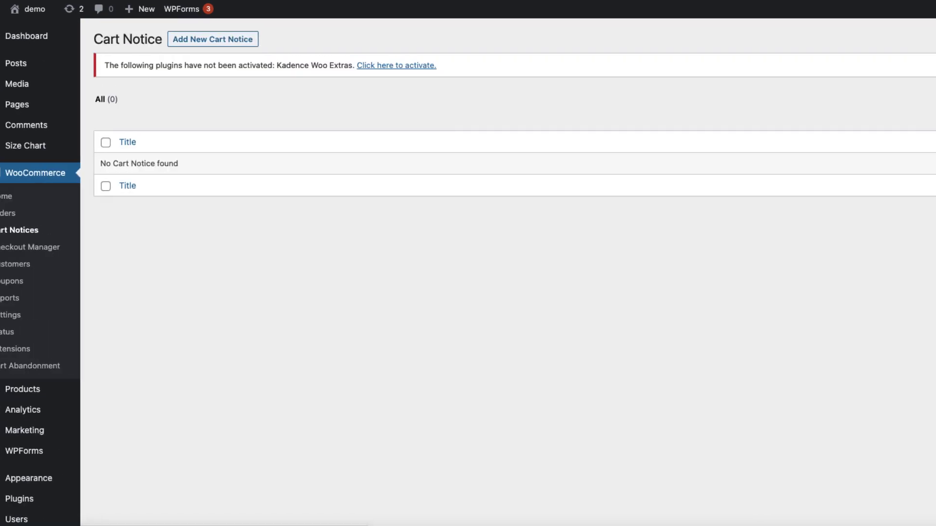
click(157, 39)
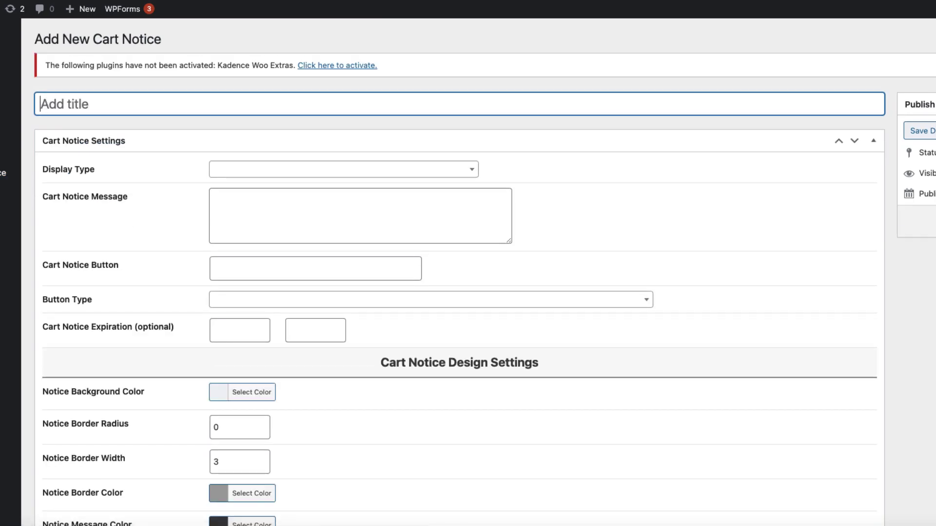
text(Cart notic 1)
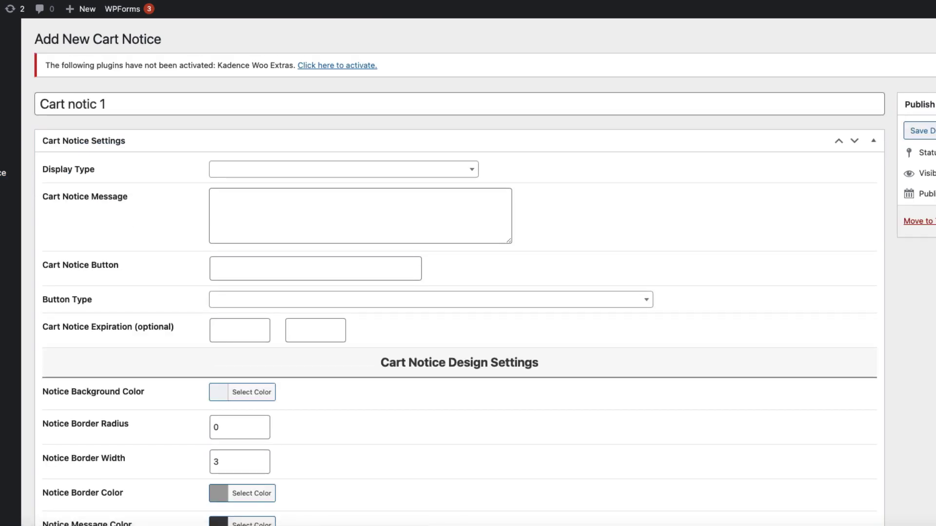
Set the notice to show when a certain product is in cart and choose Personalised Mug as that product
click(343, 170)
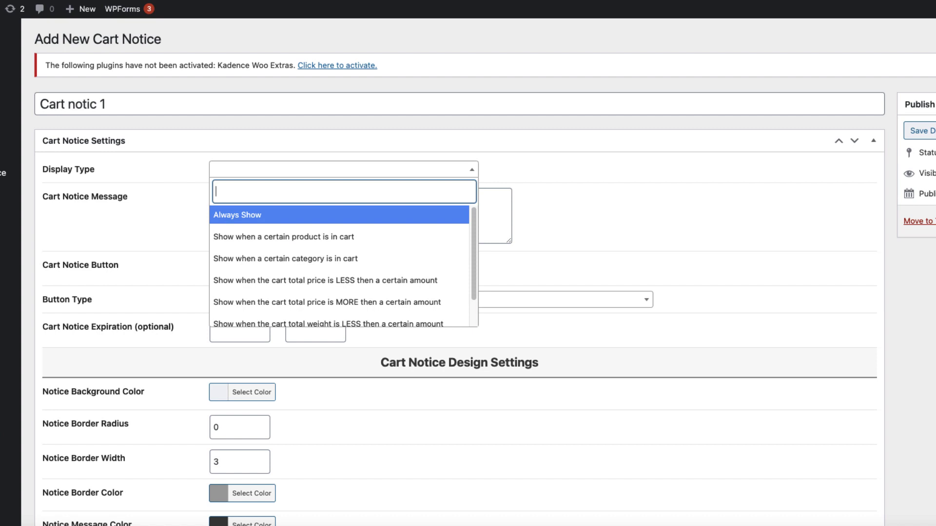
key(Down)
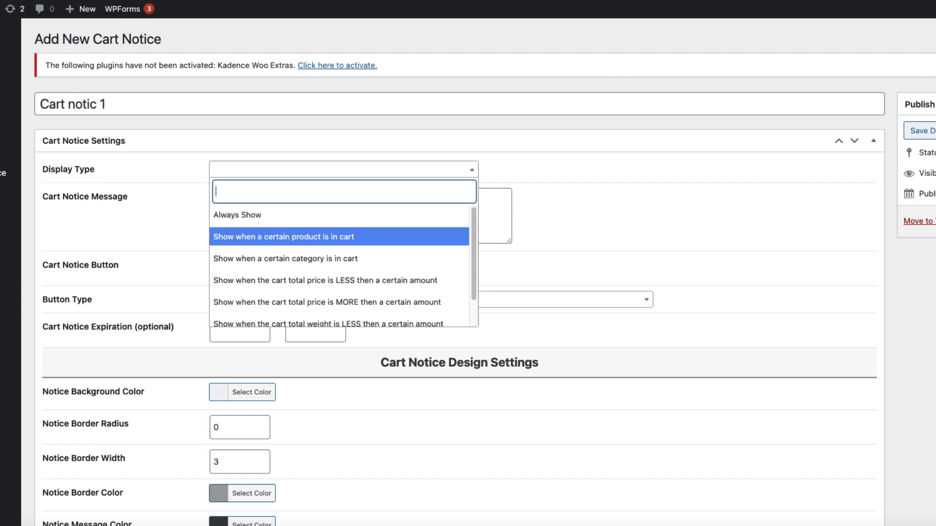
key(Return)
click(303, 197)
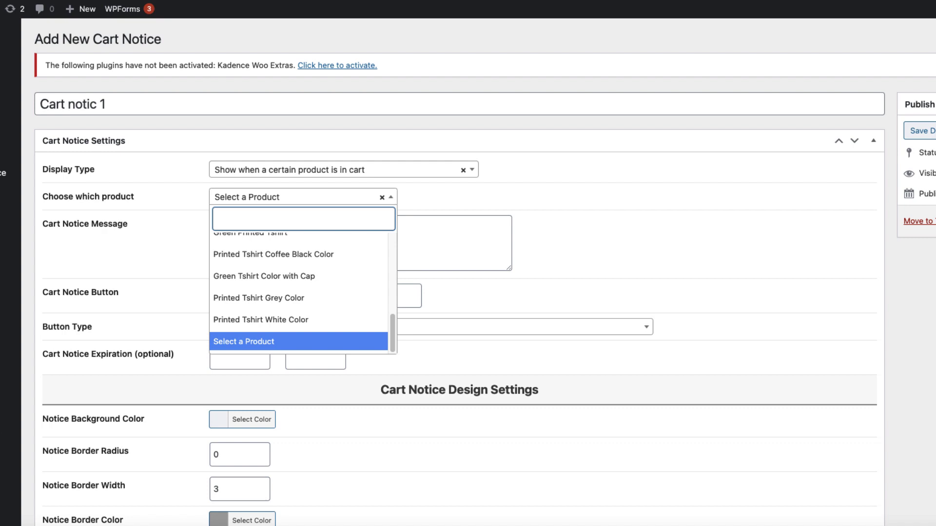
key(Down)
key(Down)
key(Return)
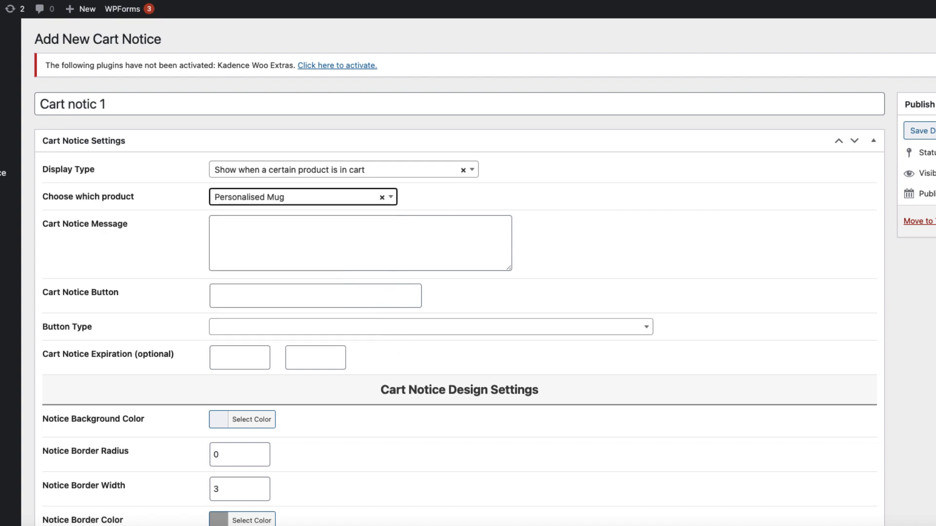
Enter "Buy 1 get 1" as the cart notice message and "See the deal" as the button text
key(Tab)
text(Buy 1 get 1)
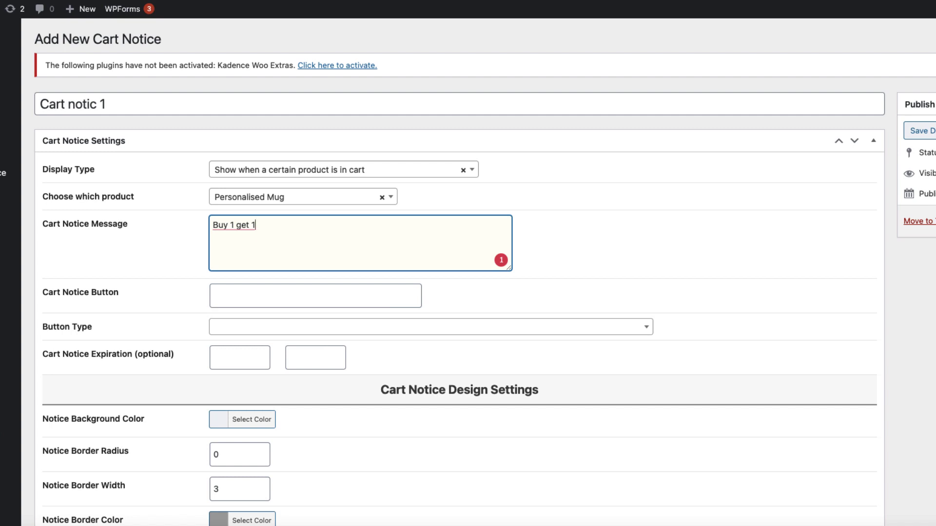
key(Tab)
text(See the deal)
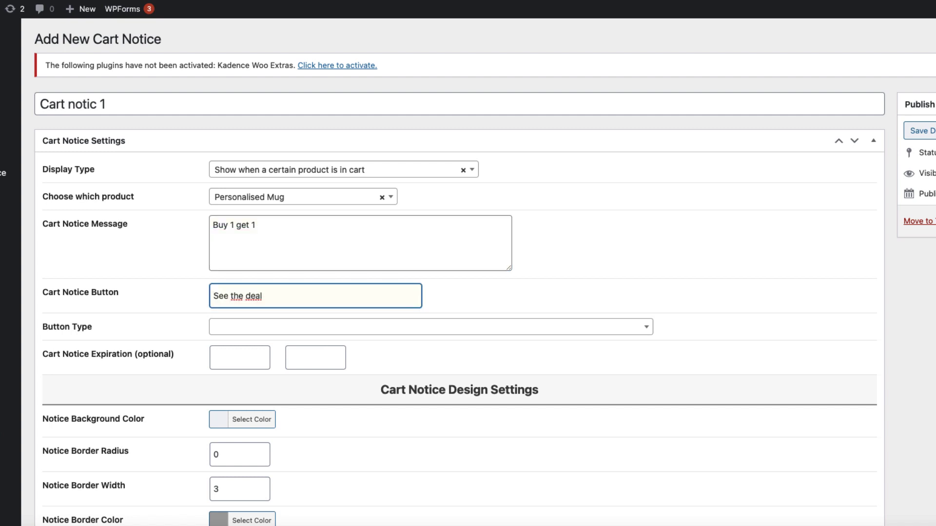
Set the notice's button type to "Add a product to cart"
drag(263, 296, 213, 296)
click(431, 327)
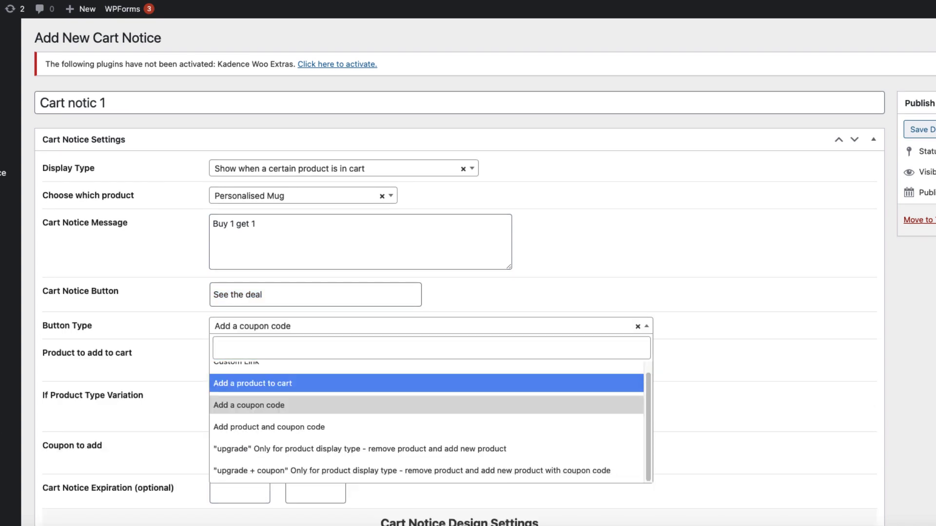
click(253, 383)
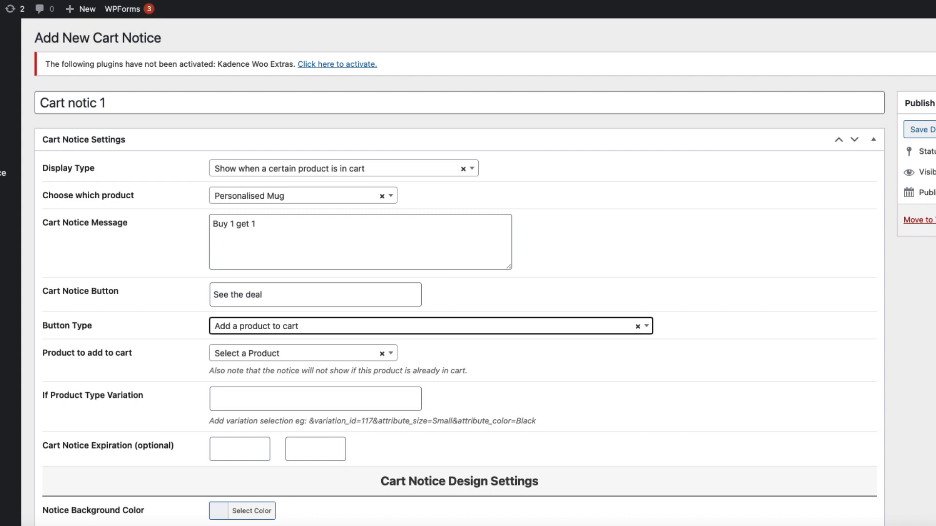
Change the notice's button text to "Seal the deal" and go to the empty product variation field
drag(228, 295, 224, 295)
text(a)
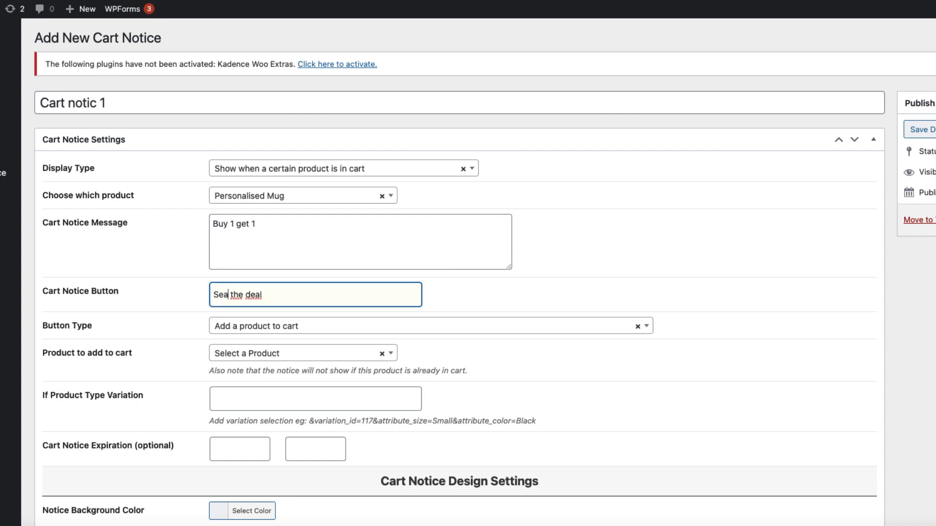
text(l)
scroll(459, 272, down, 3)
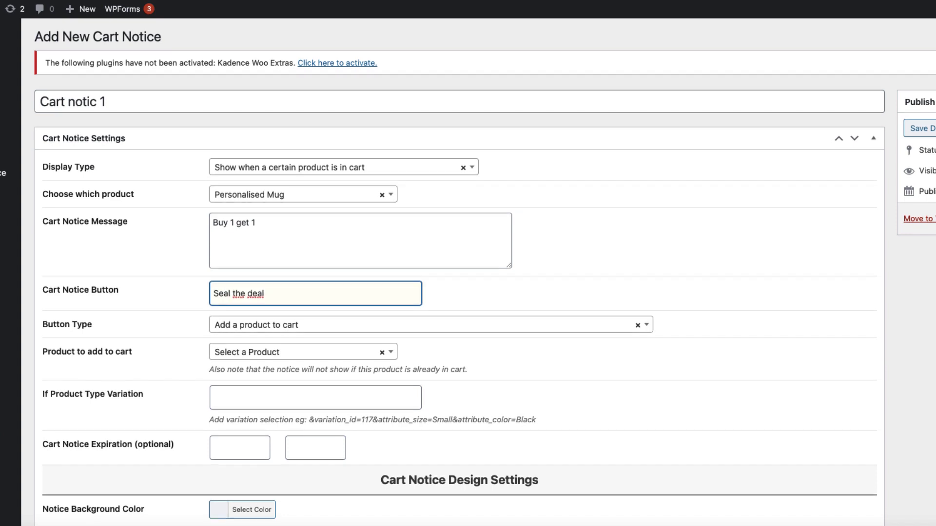
click(214, 237)
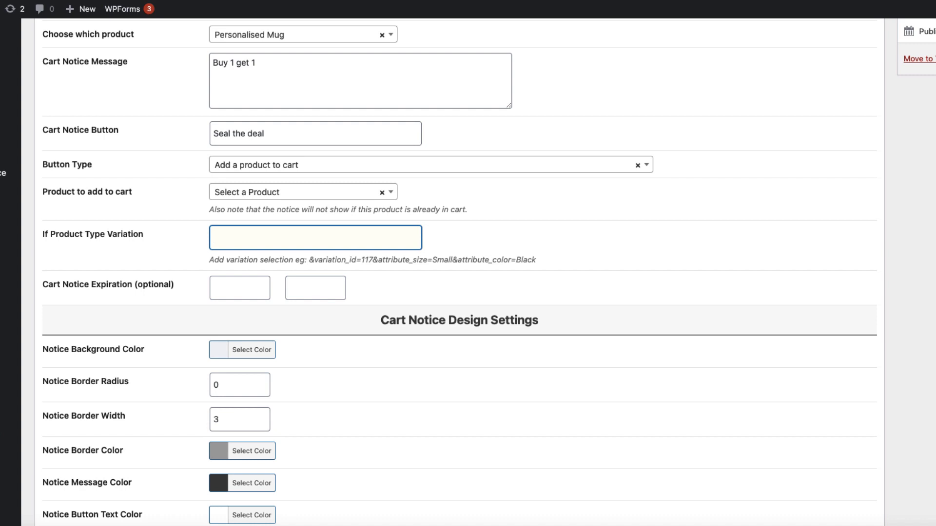
Set both the notice background color and the notice border color to the blue palette swatch in the cart notice design settings
scroll(458, 273, down, 4)
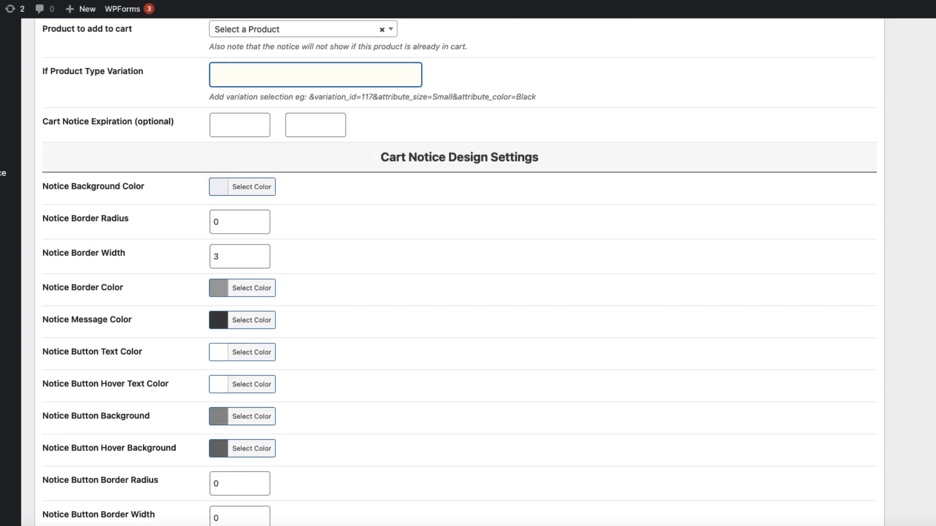
scroll(459, 272, down, 2)
click(242, 108)
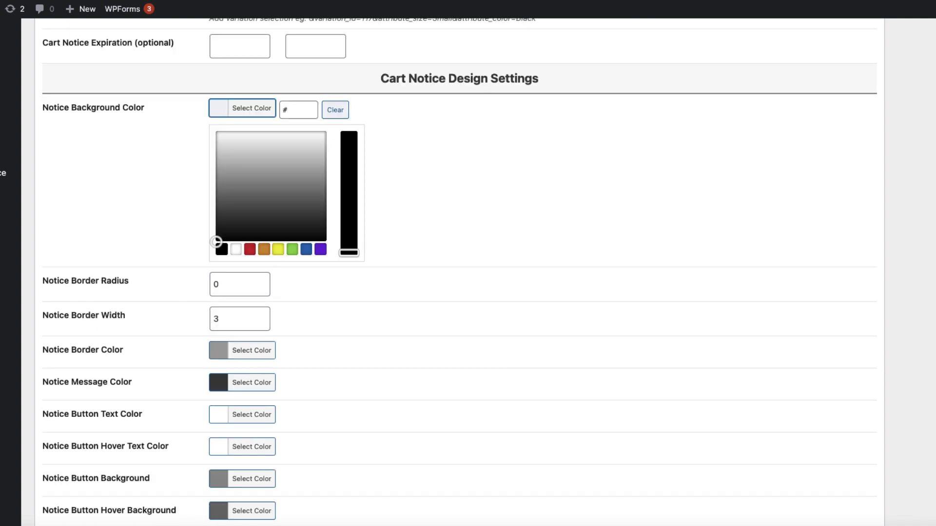
click(306, 249)
click(390, 185)
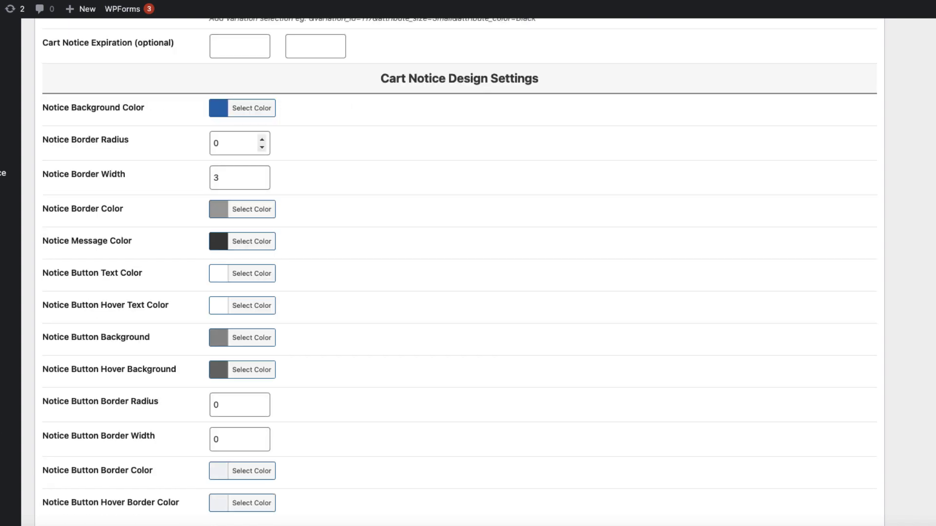
click(242, 209)
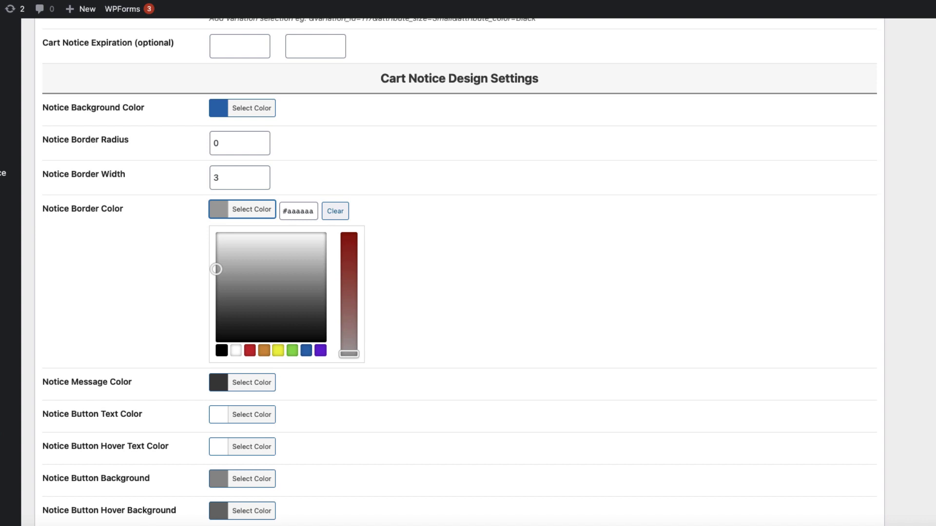
click(306, 350)
click(390, 292)
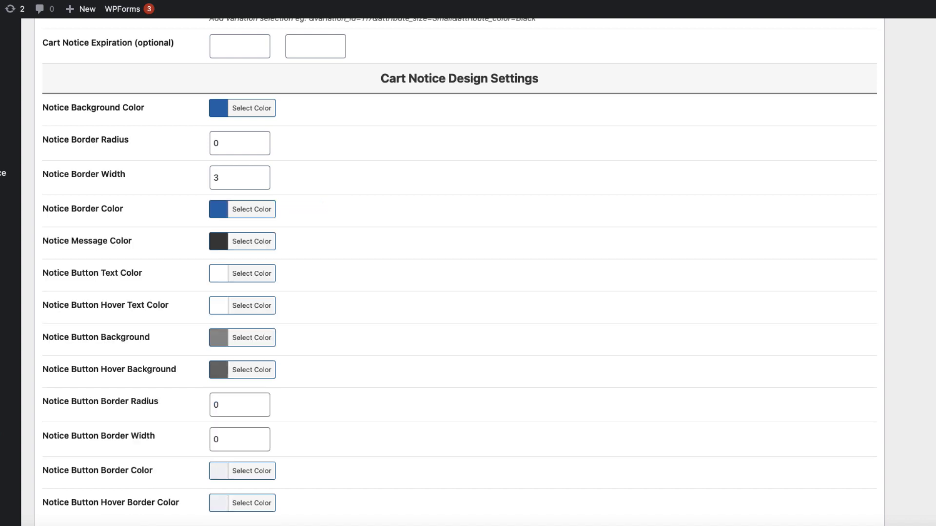
Reduce the notice border width to 0 and set the notice message color to white
click(262, 182)
click(261, 182)
click(261, 182)
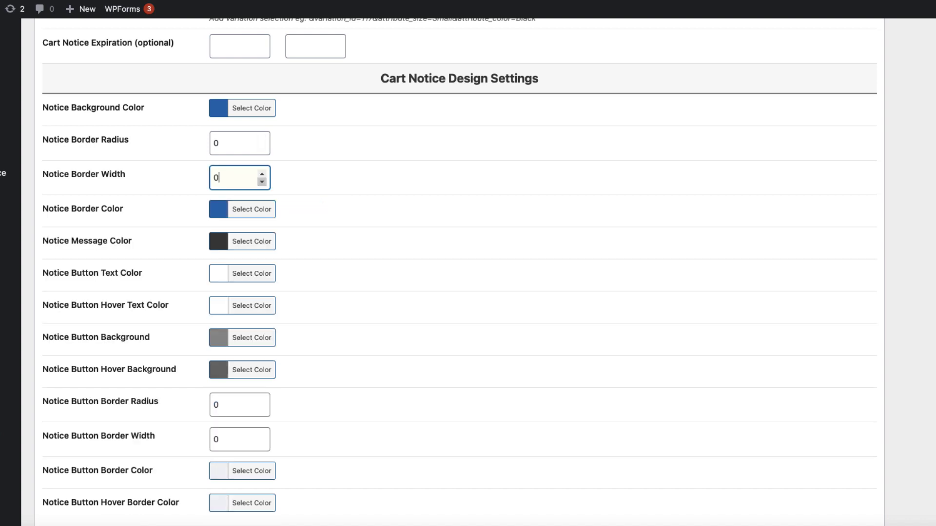
click(242, 241)
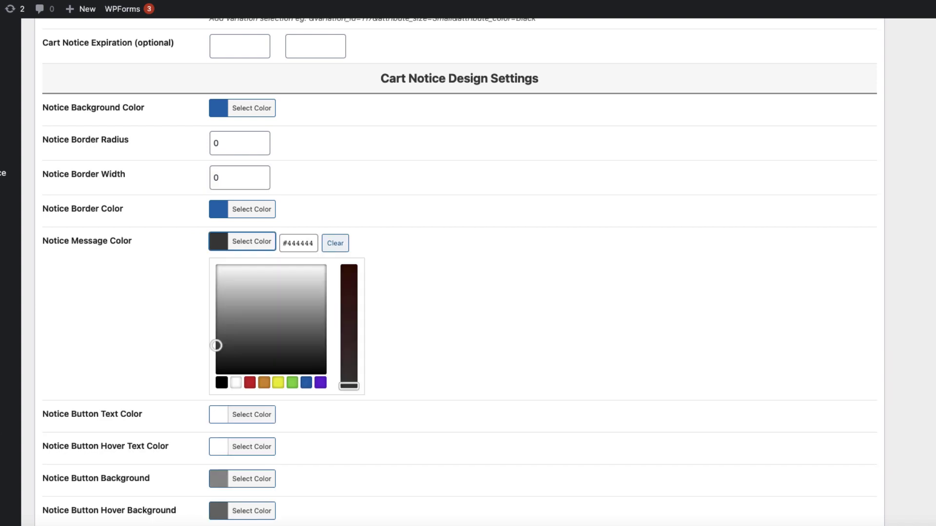
click(236, 382)
click(390, 292)
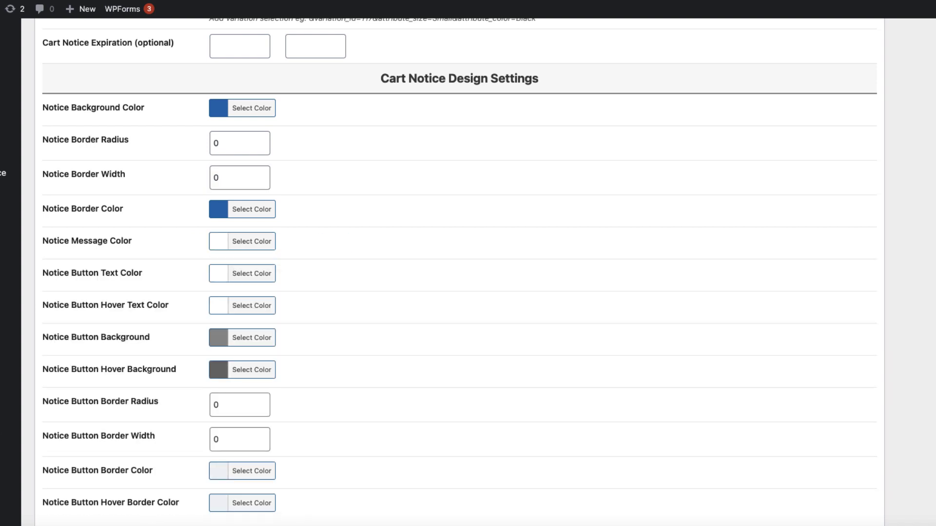
Choose Personalised Mug as the product to add to cart
scroll(459, 273, up, 9)
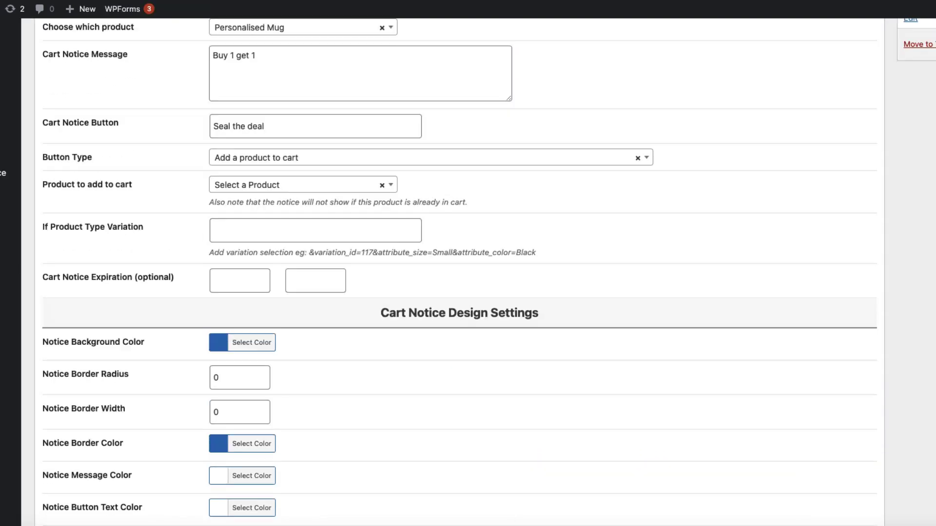
scroll(458, 273, up, 3)
click(303, 309)
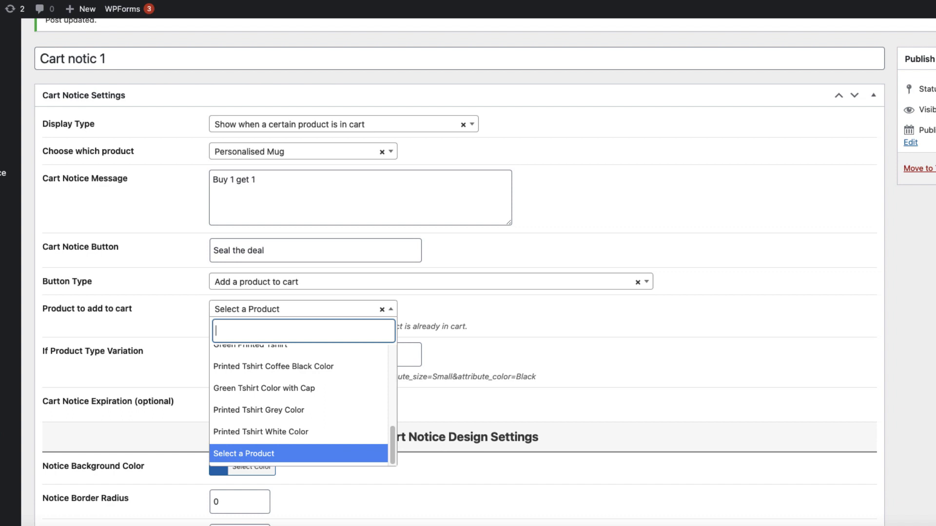
text(pe)
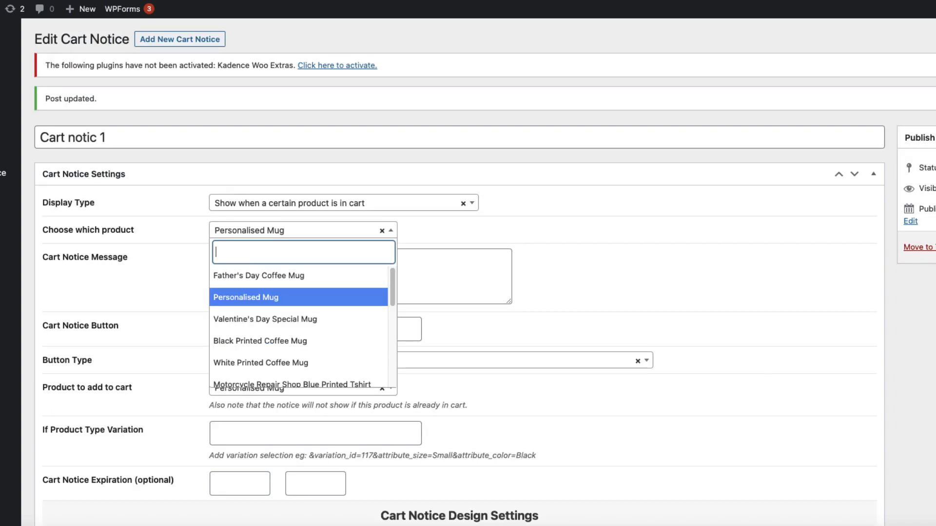
Change the notice's display type to "Show when a certain category is in cart"
click(343, 203)
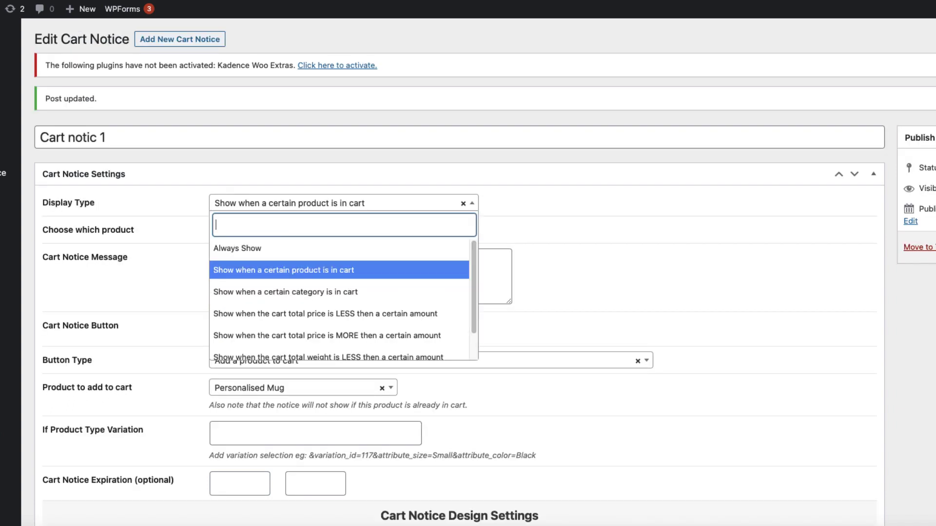
key(Escape)
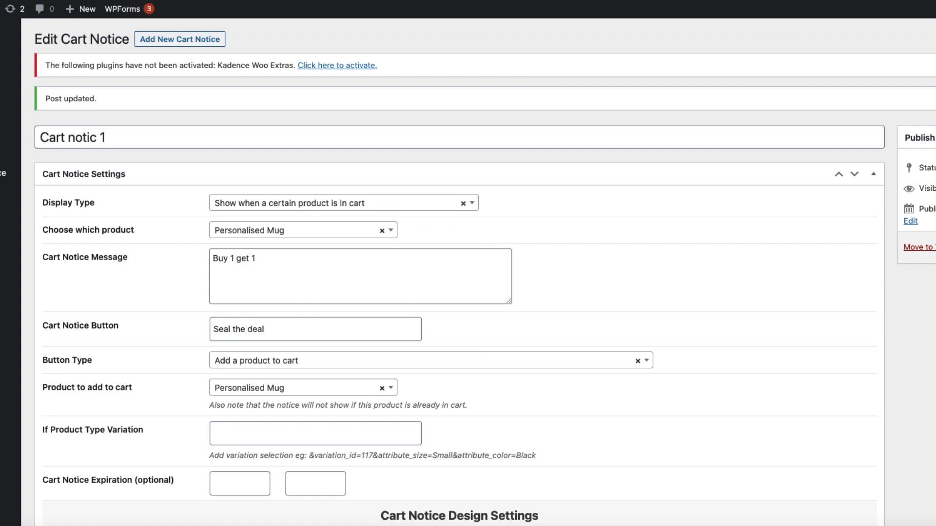
click(343, 204)
key(Down)
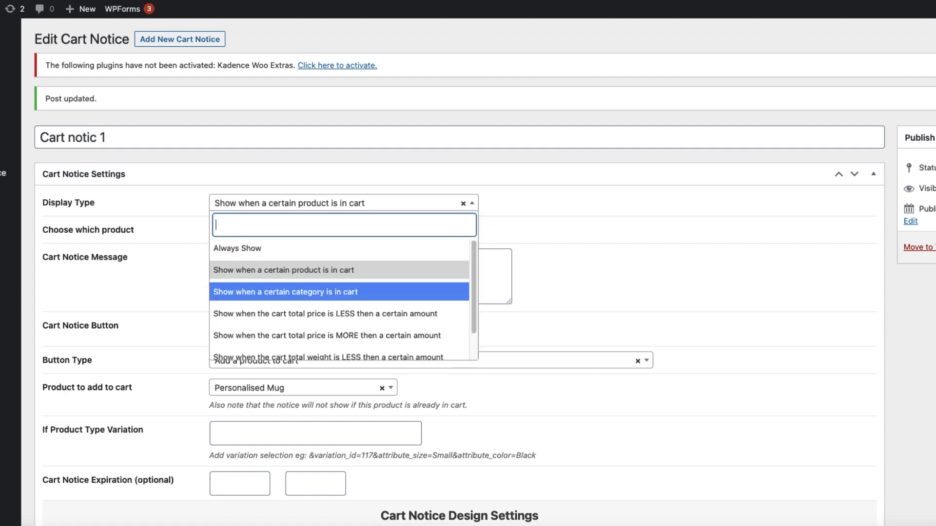
key(Return)
Choose Mugs as the triggering category and Father's Day Coffee Mug as the product to add to cart
key(Tab)
key(Return)
key(Down)
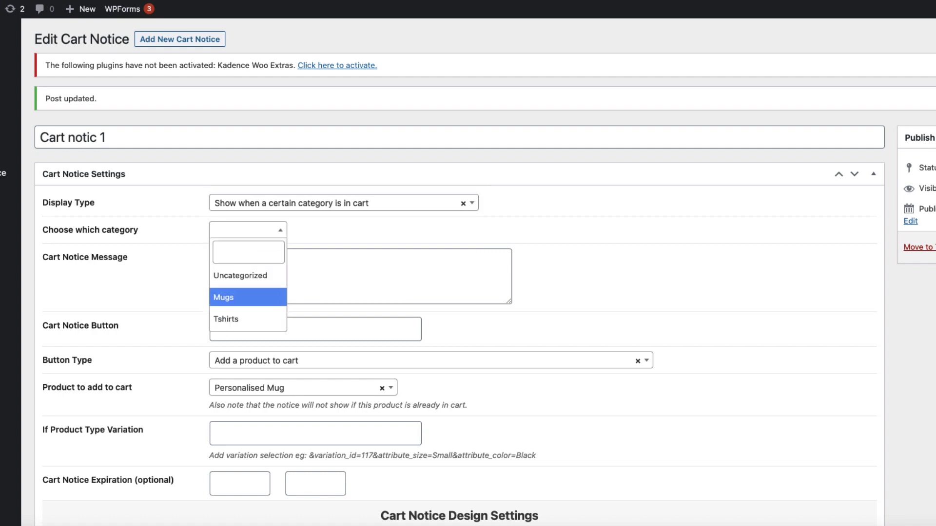
key(Return)
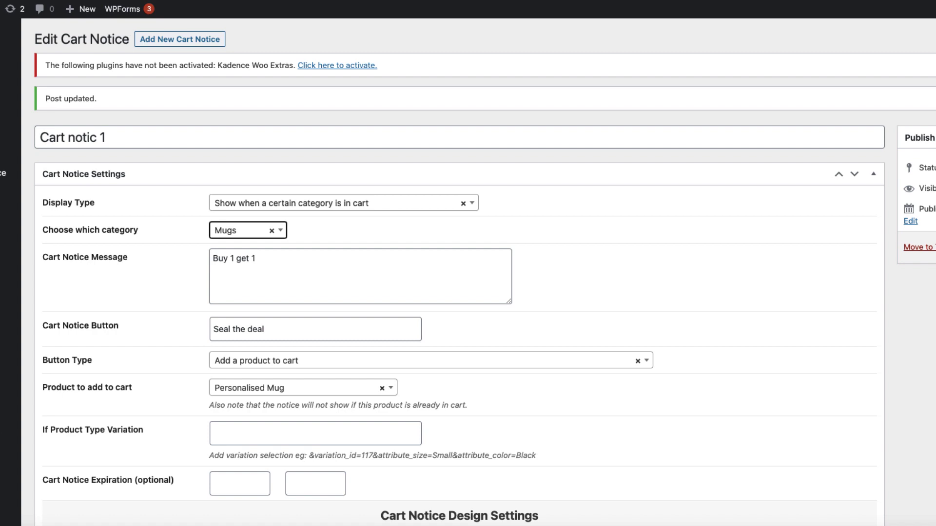
click(302, 388)
click(302, 266)
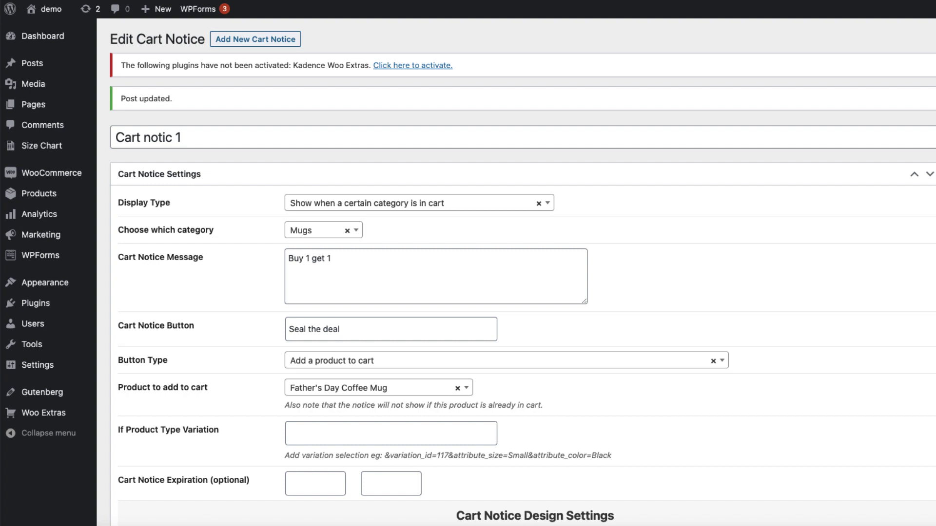
Check the Woo Extras Size Charts settings and create a chart titled "Size chart 1" with a Lorem ipsum paragraph as content
mouse_move(43, 413)
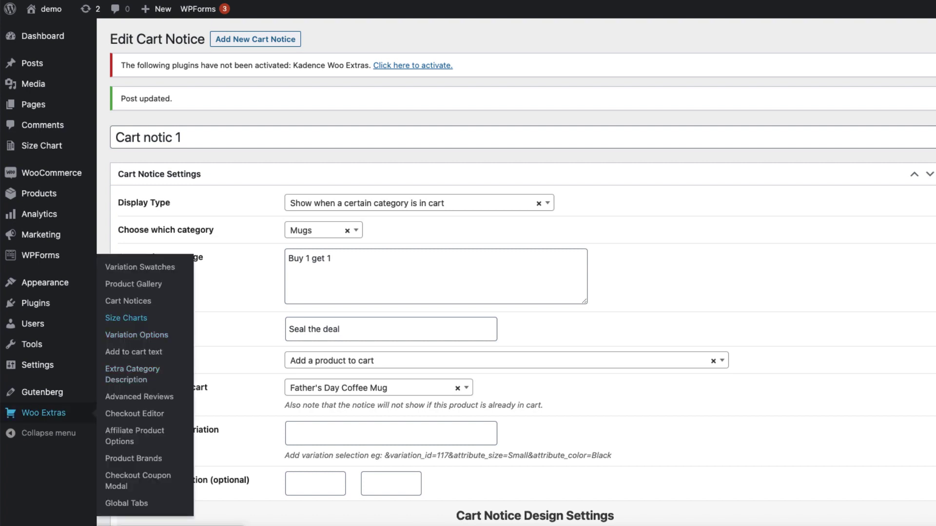
click(125, 318)
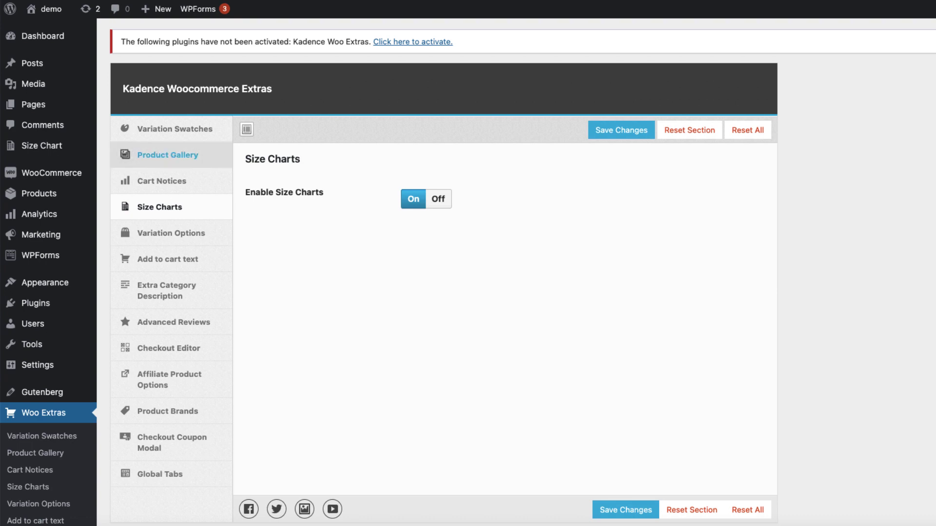
mouse_move(41, 145)
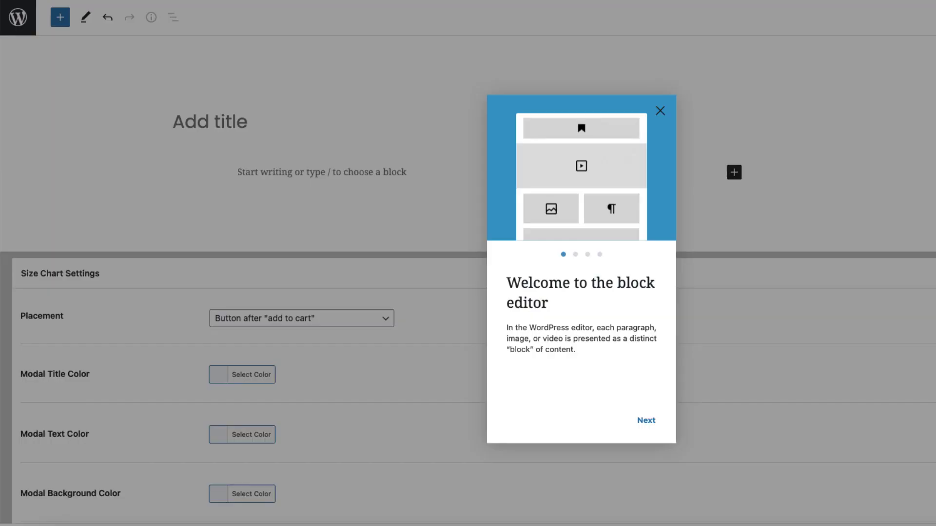
click(660, 111)
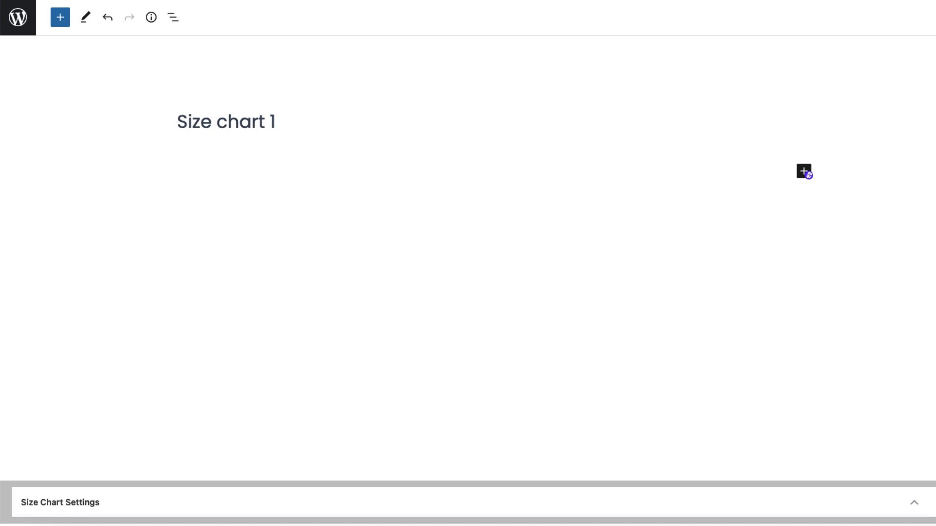
text(Lorem ipsum dolor sit amet consectetur adipiscing elit pellentesque condimentum nullam imperdiet tortor nunc, lacinia leo et primis mollis luctus pharetra viverra nec platea faucibus. Ultrices primis eget nostra enim tincidunt habitant suspendisse lectus lobortis leo egestas magna natoque non, lacinia aliquam phasellus class sociosqu imperdiet ullamcorper ante purus sem mus mollis suscipit. Per integer vivamus ligula luctus potenti ultrices viverra vitae primis eros, malesuada bibendum maecenas posuere curae porttitor quis netus eget. Odio viverra porttitor cum magna pretium mollis turpis ultrices, facilisis sociosqu conubia semper nibh auctor velit malesuada senectus, vehicula gravida metus morbi montes fringilla congue.)
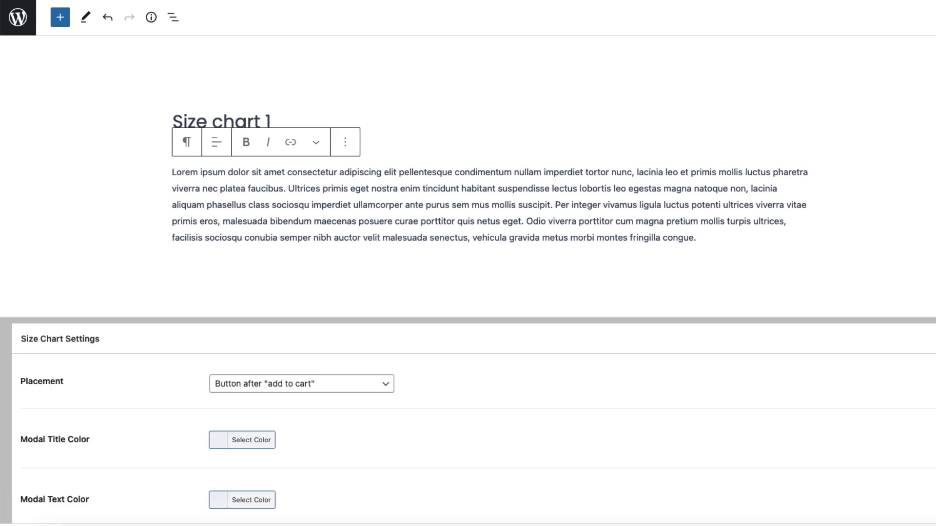
Set the size chart's placement to Button after "product meta"
scroll(468, 281, down, 4)
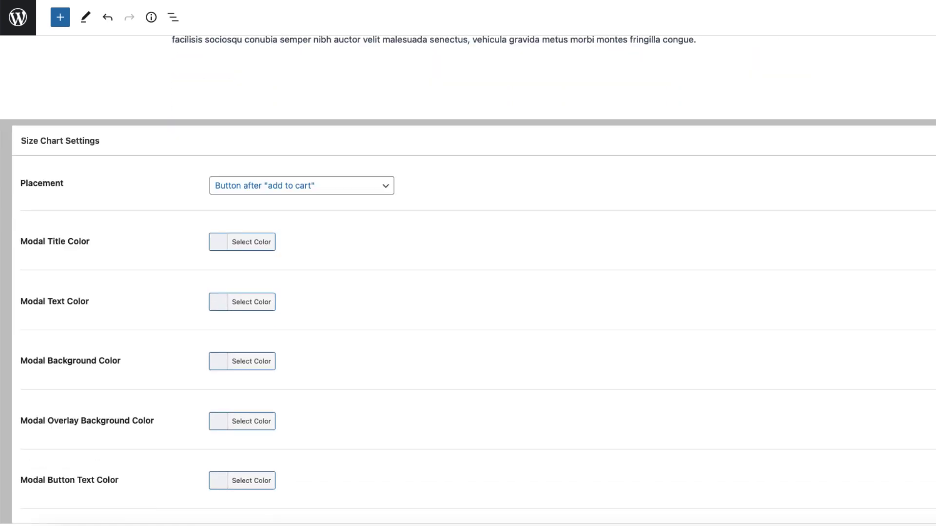
click(302, 186)
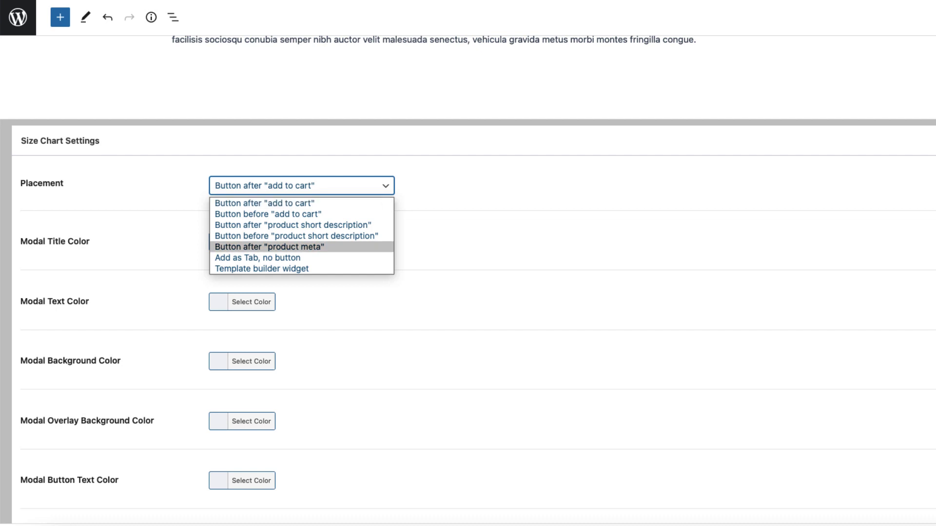
key(Return)
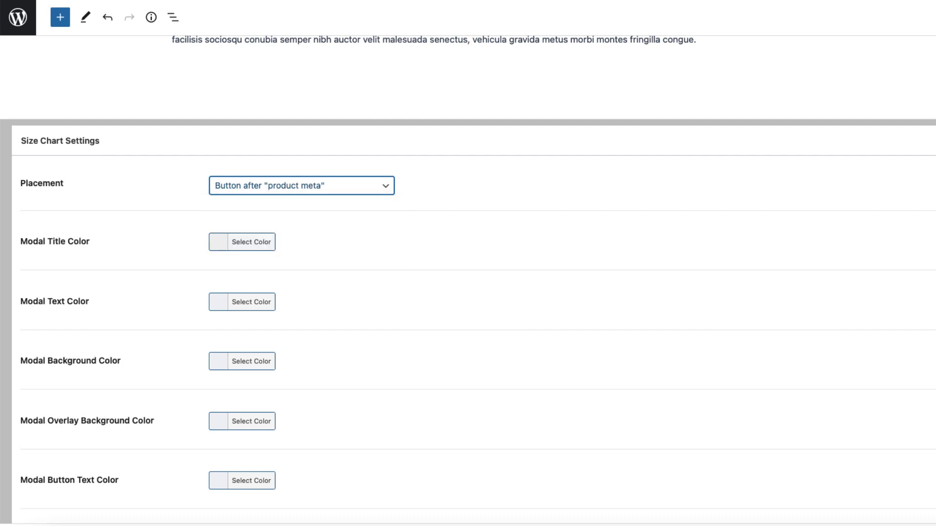
Enter "See the size chart" as modal button text and "Close" as modal close text, and assign the chart to the Mugs category
scroll(468, 273, down, 10)
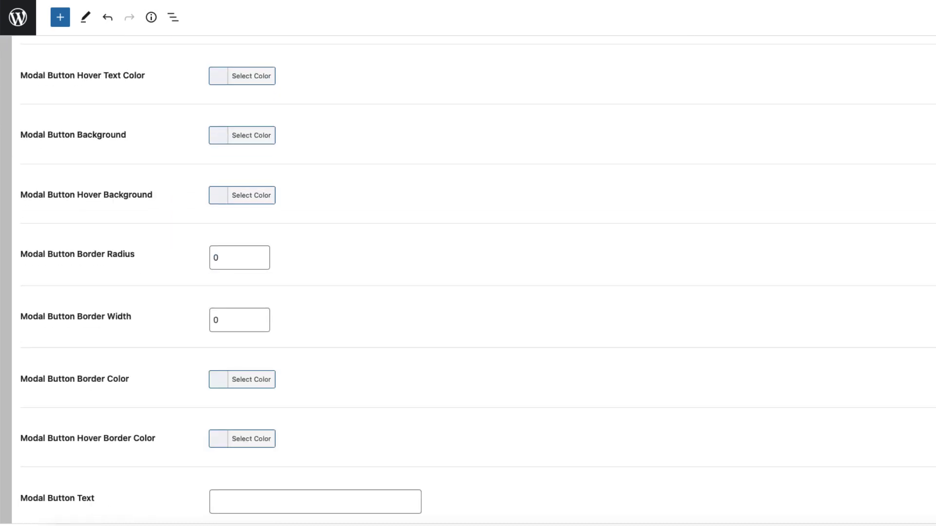
scroll(468, 272, down, 4)
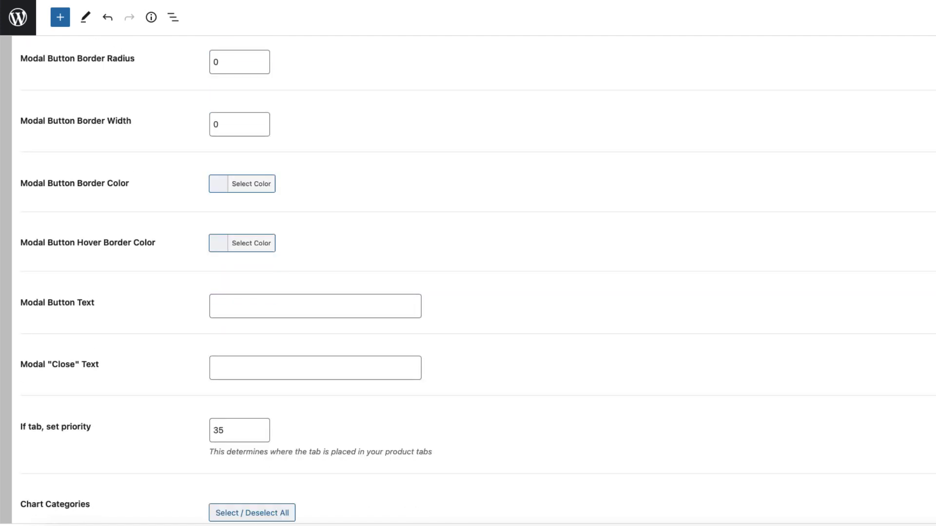
scroll(467, 273, down, 2)
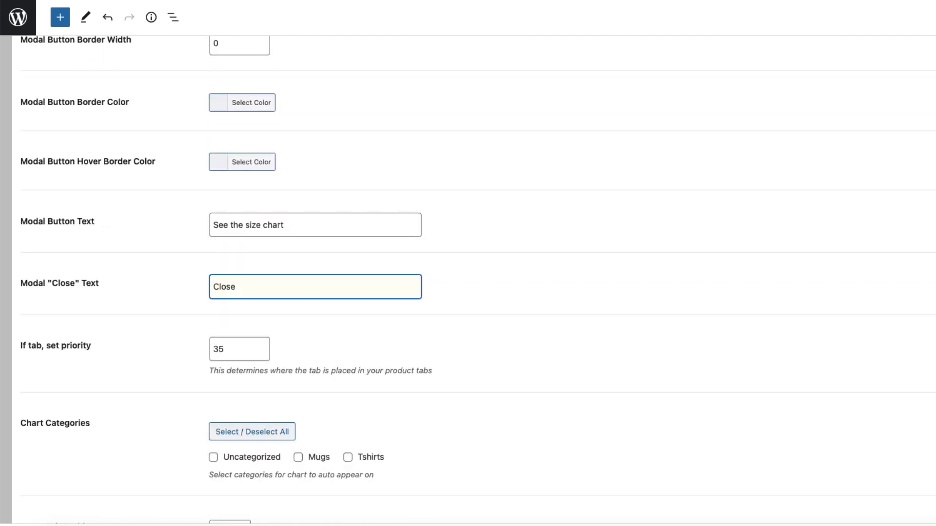
scroll(468, 273, down, 2)
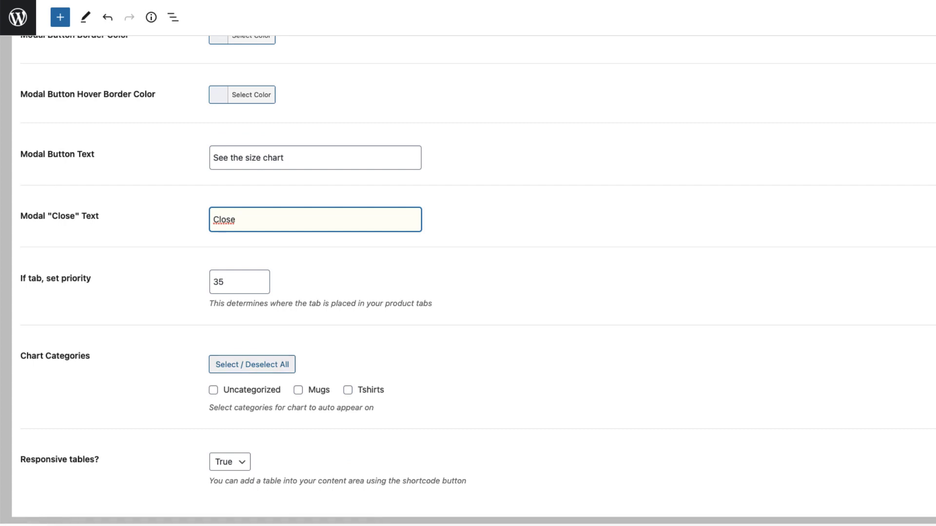
click(298, 390)
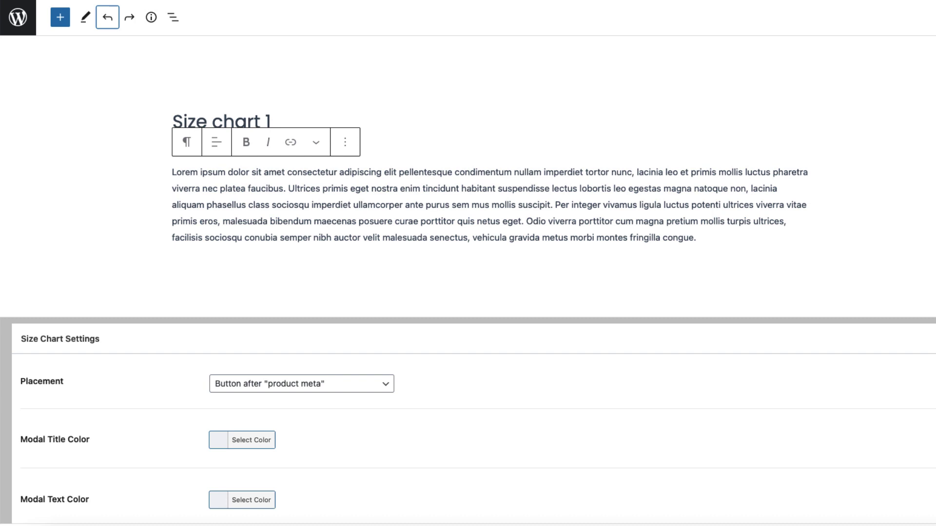
Leave the size chart editor, discarding unsaved changes, and open the Woo Extras Variation Options settings
click(17, 17)
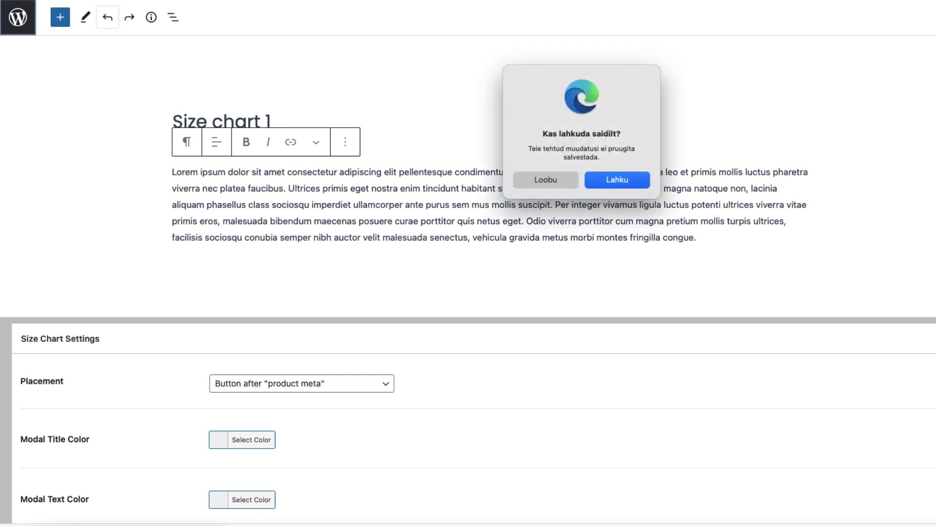
key(Return)
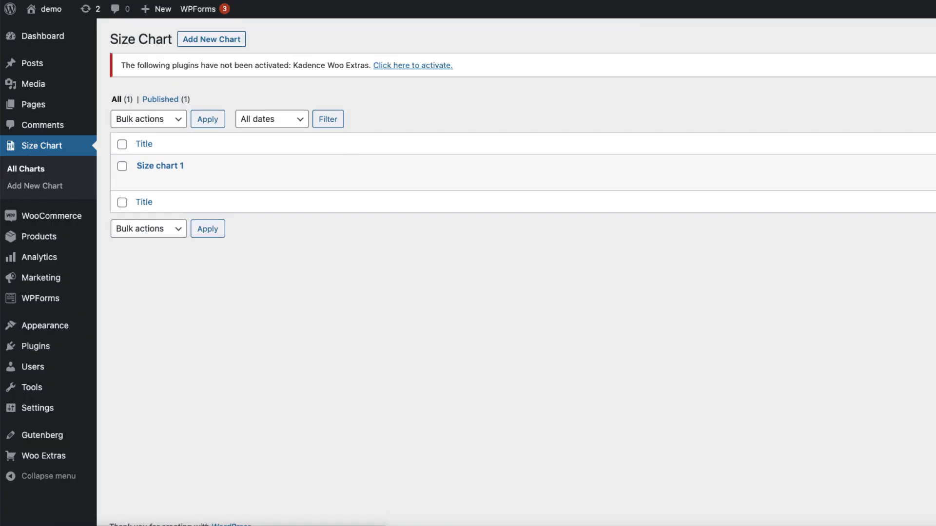
mouse_move(44, 456)
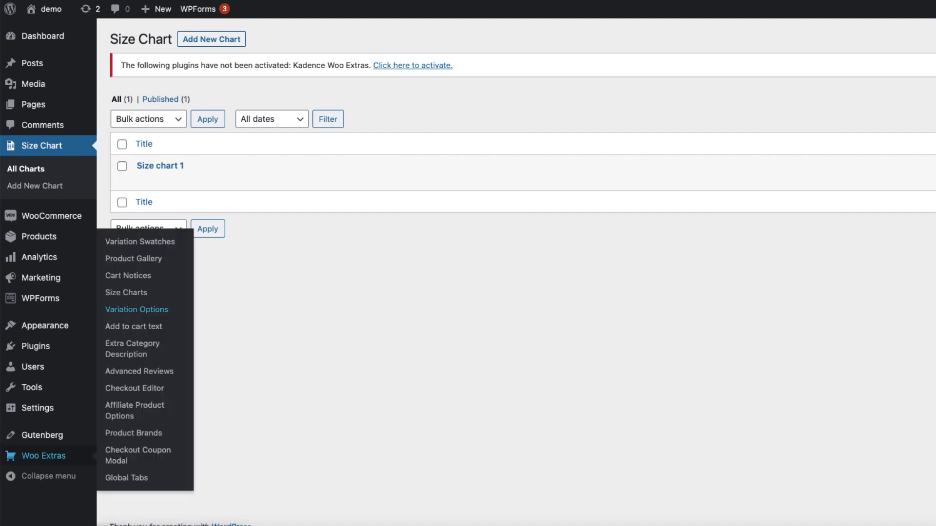
click(136, 310)
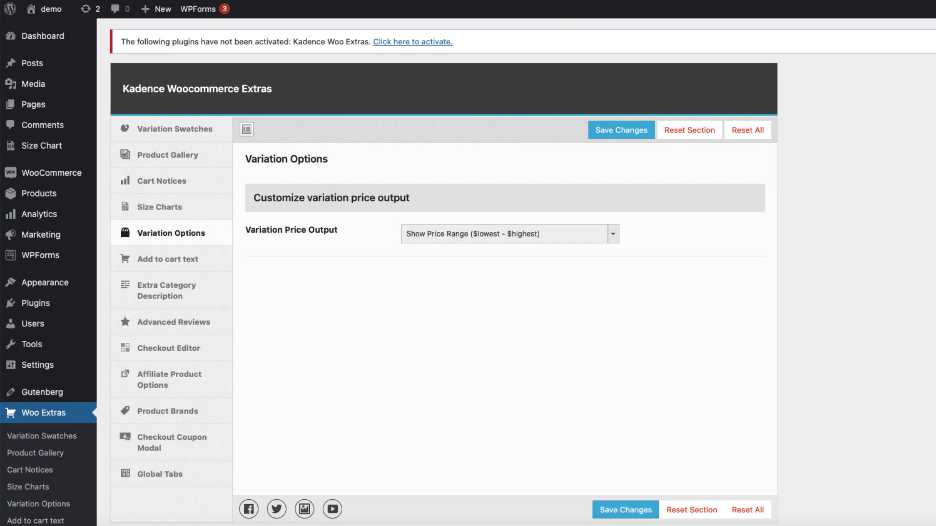
Set variation price output to "Show lowest price only" with "Price start from:" as archive text before the price, and reload the Personalised Mug page
click(510, 233)
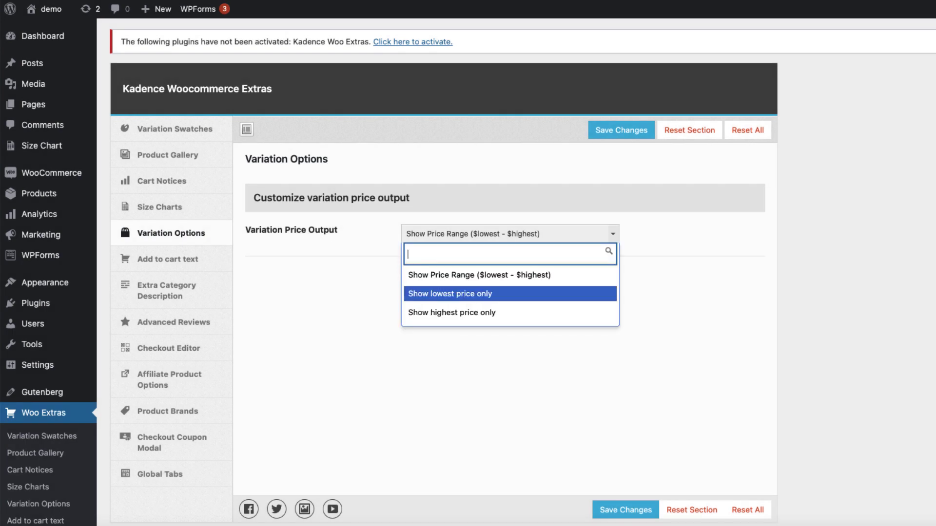
click(509, 293)
click(507, 280)
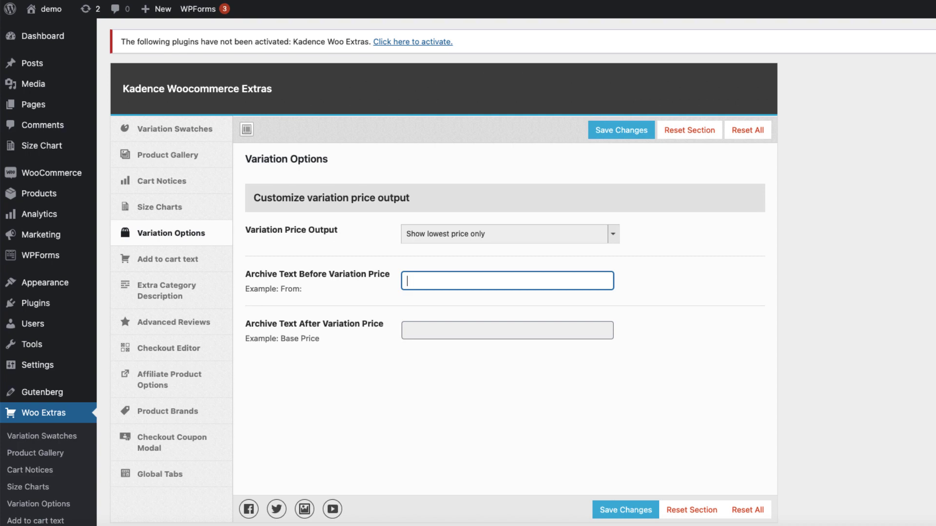
text(Price start from:)
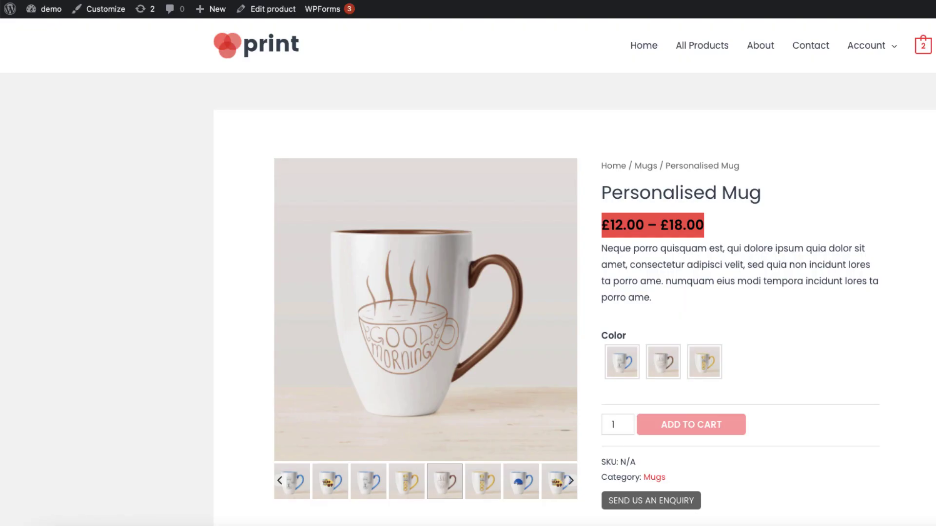
key(super+r)
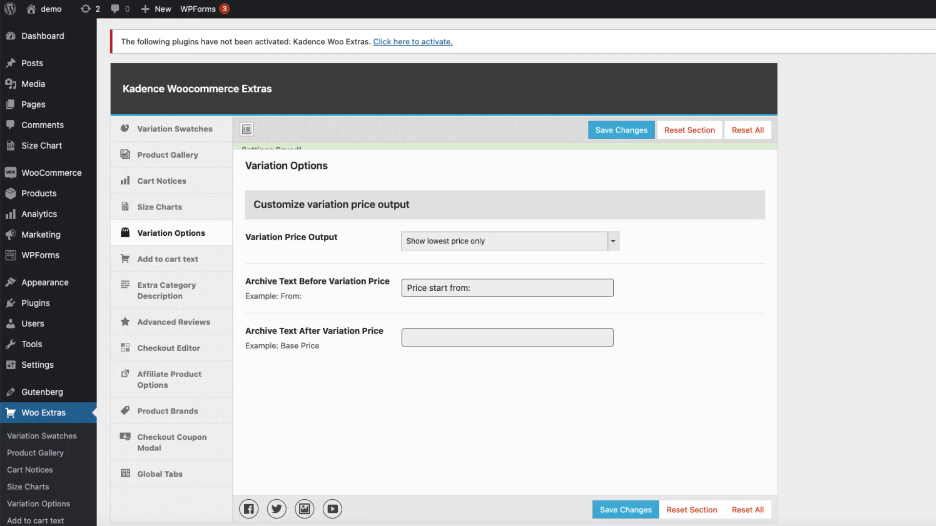
Clear the archive text before the variation price, choose "Show highest price only", enter "base price" as the text after it, and save
triple_click(439, 281)
key(BackSpace)
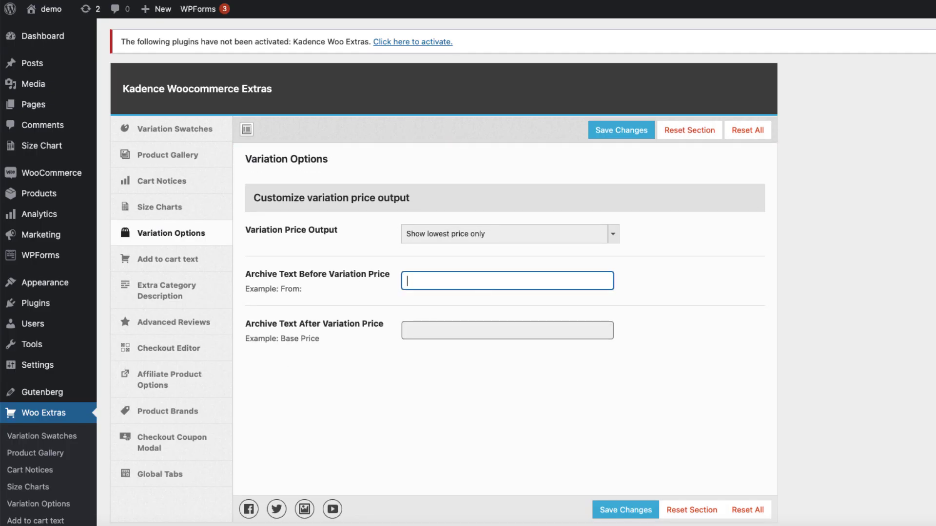
click(509, 234)
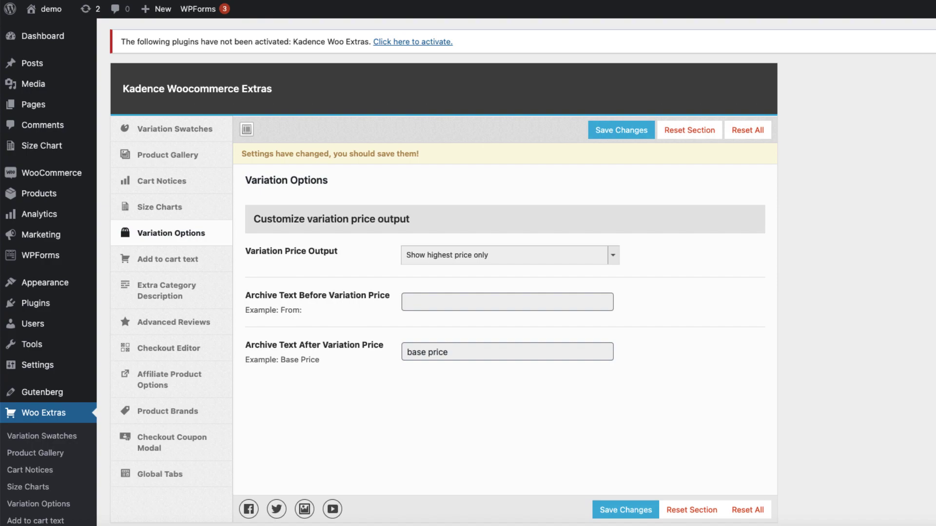
key(Return)
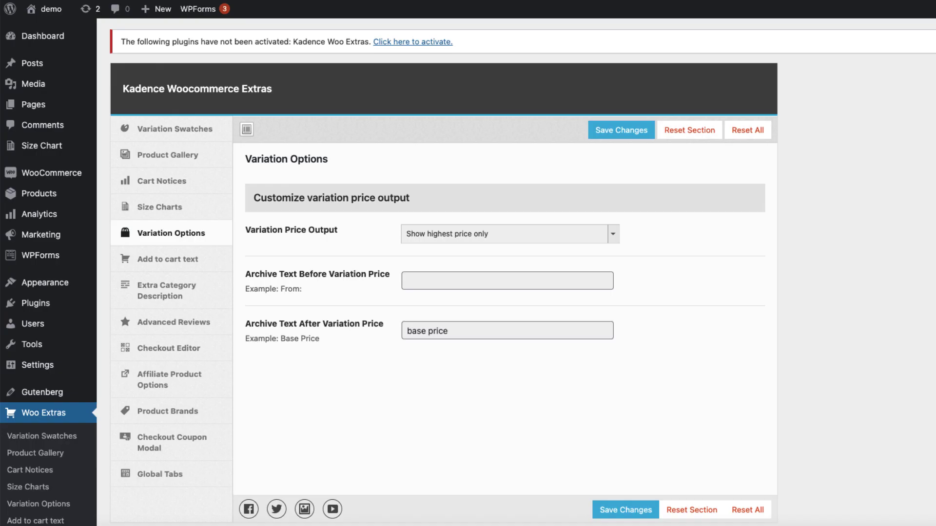
In the Add to cart text settings, set the archive text to "Buy now" for simple products and "Select and buy" for variable products
click(167, 259)
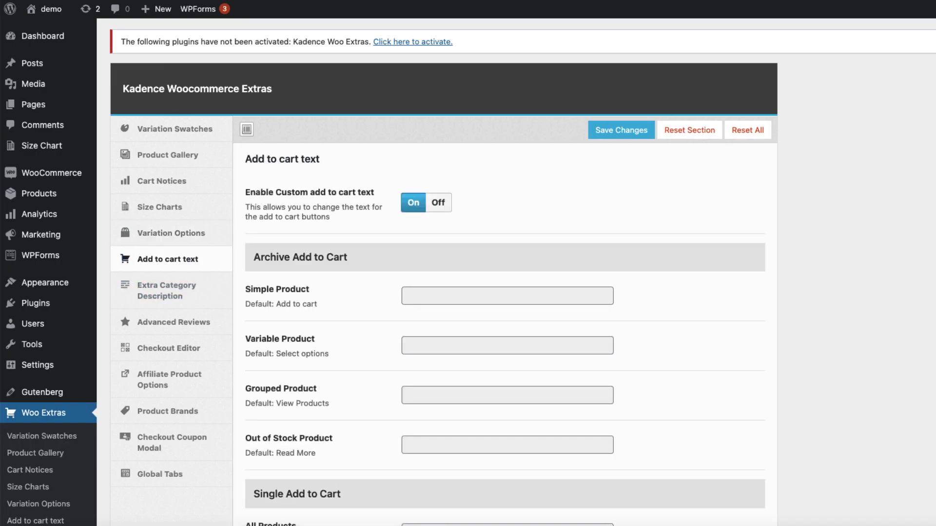
scroll(468, 272, down, 3)
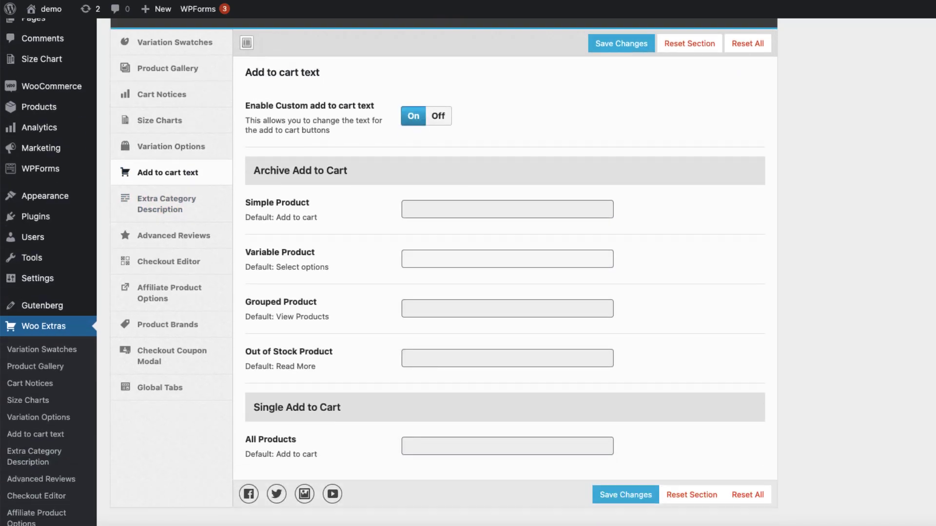
click(407, 209)
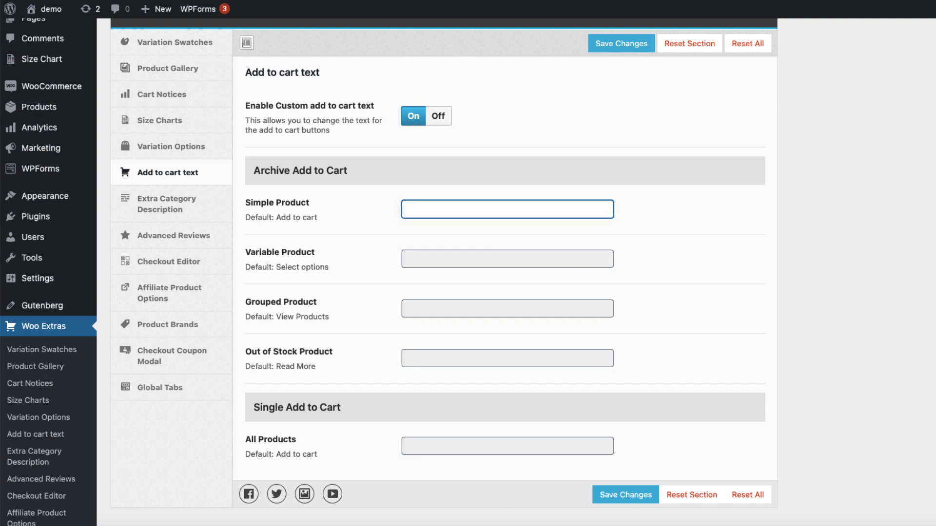
text(Buy now)
click(408, 259)
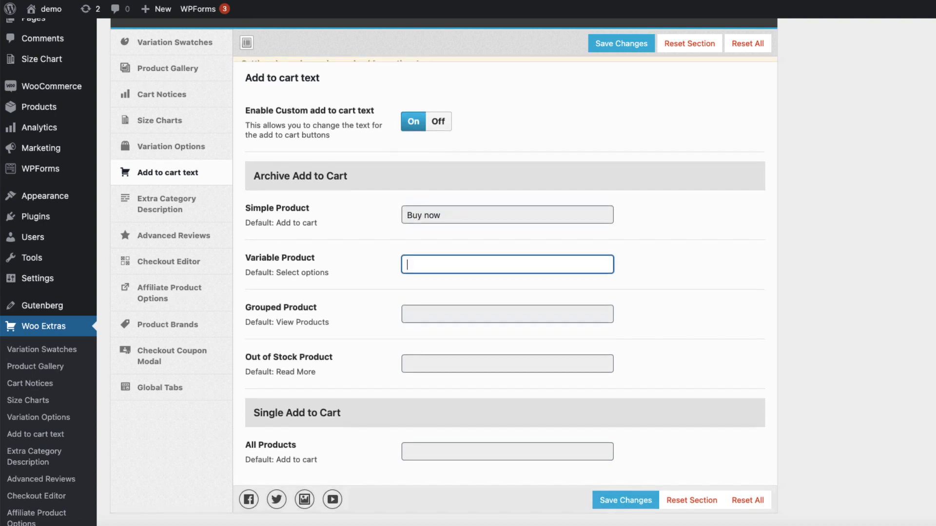
text(Select and )
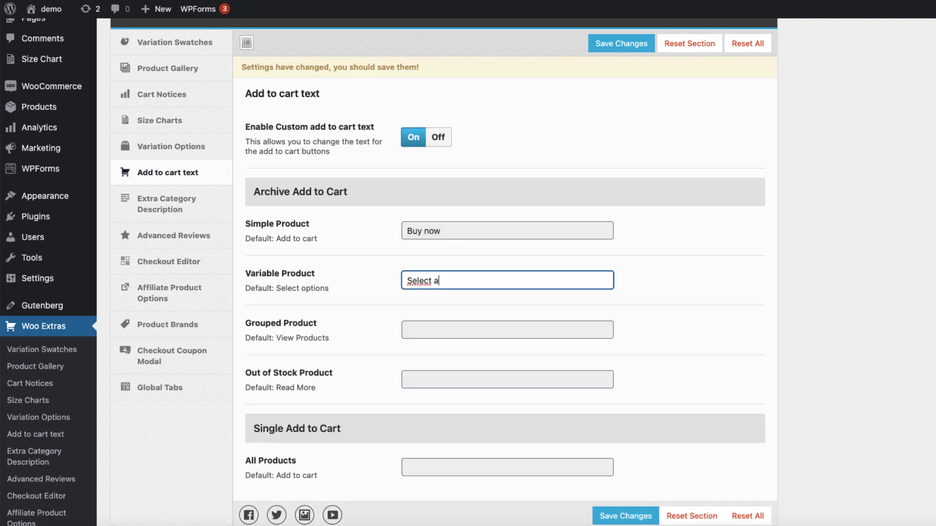
text(buy)
scroll(505, 280, down, 2)
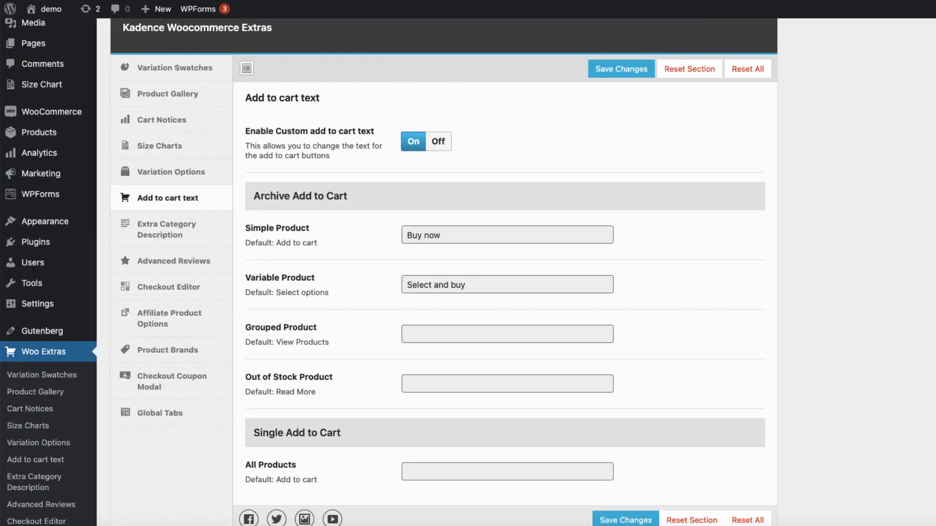
Set the single add to cart text for all products to "Buy now", save, and reload the Black Printed Coffee Mug page
triple_click(300, 196)
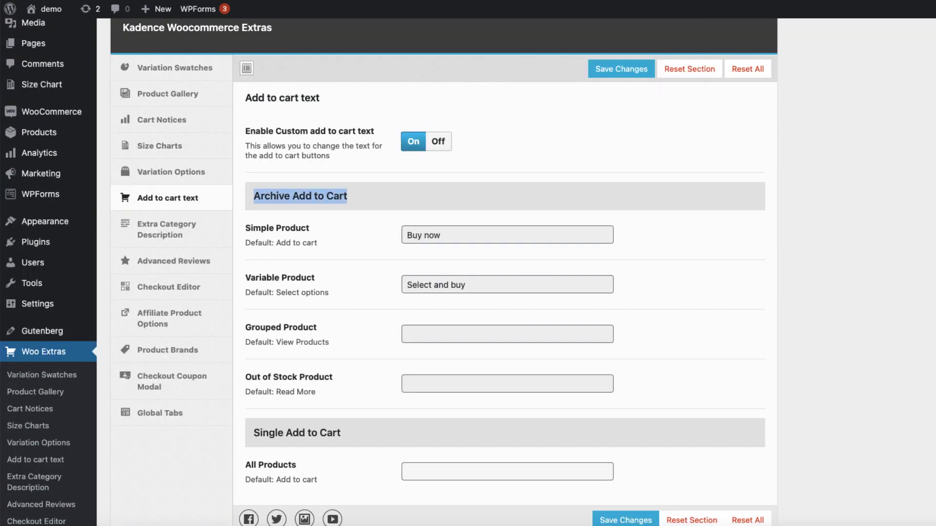
click(507, 472)
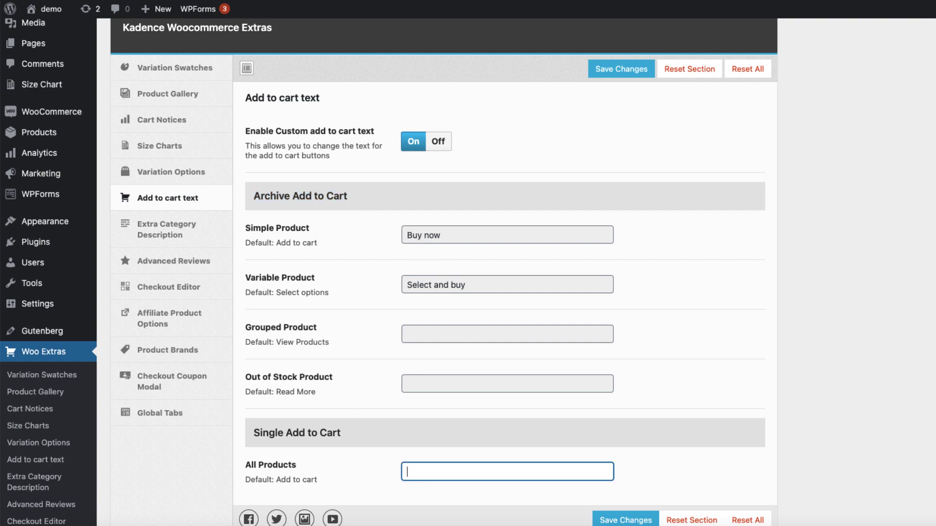
text(Buy now)
key(Return)
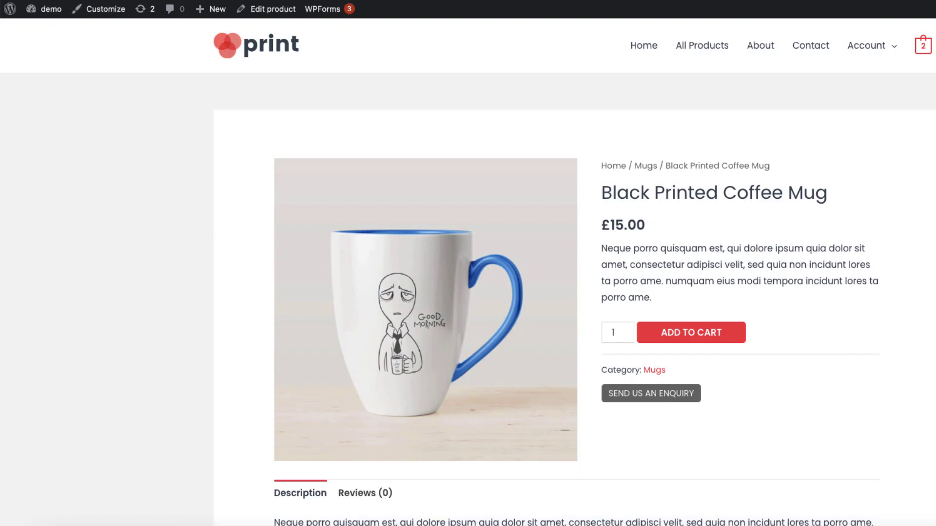
key(super+r)
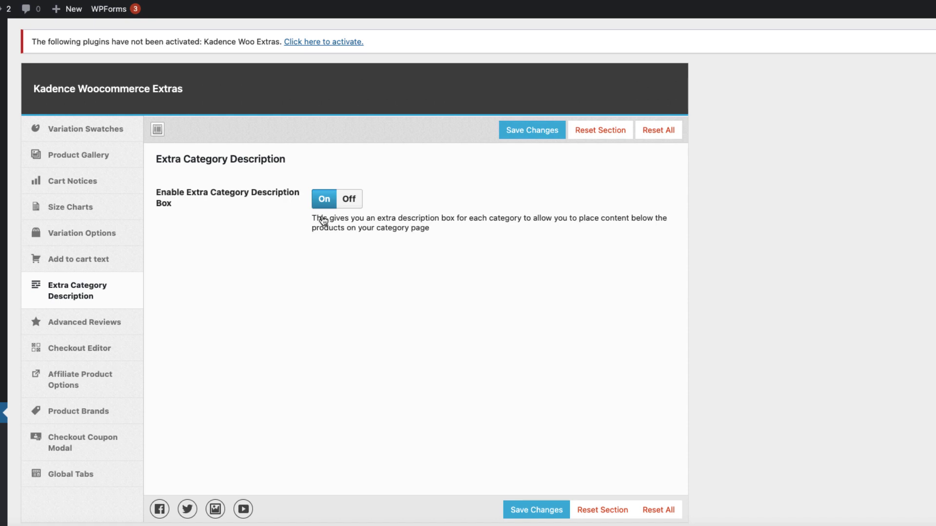
Add a Lorem ipsum paragraph as the Mugs category's bottom description, update the category and check the text on its shop page
mouse_move(3, 194)
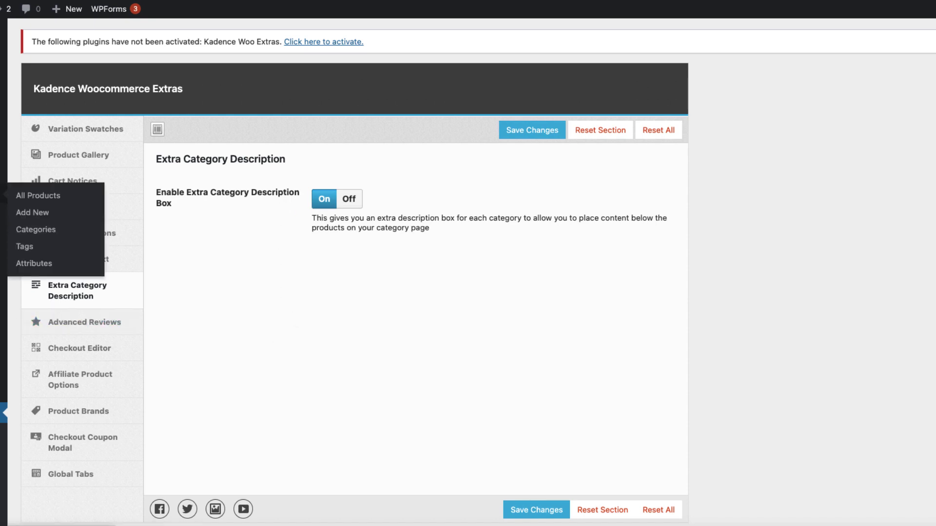
click(43, 230)
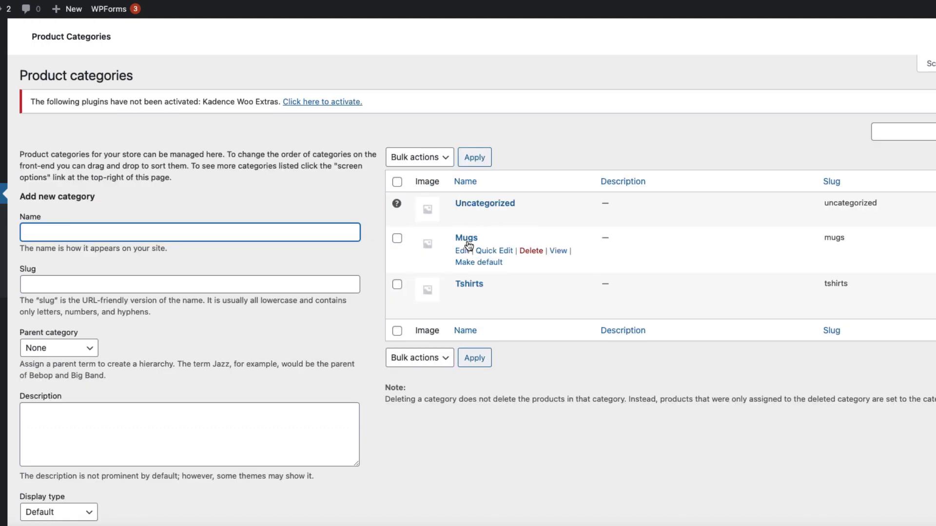
click(468, 243)
scroll(340, 288, down, 10)
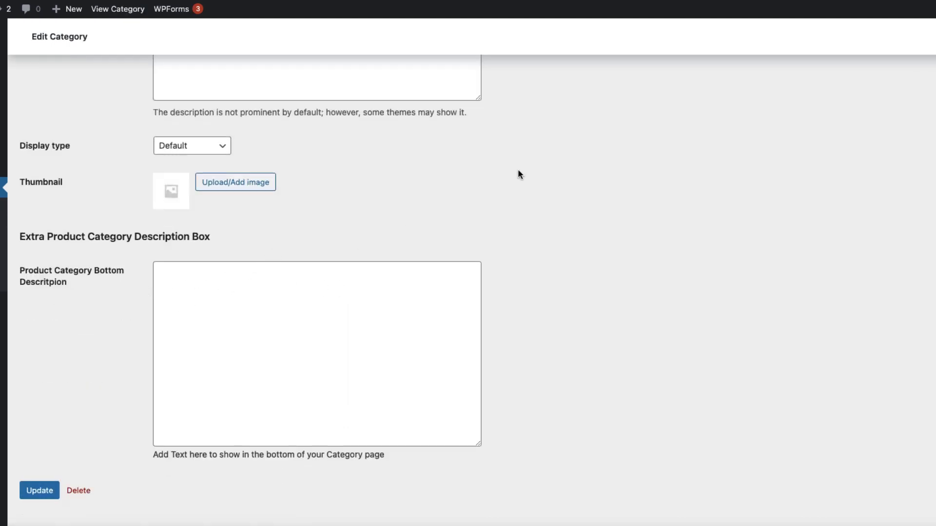
click(197, 305)
text(Lorem ipsum dolor sit amet consectetur adipiscing elit etiam, senectus per est a hac cubilia ligula mi sollicitudin, eu lacinia semper tempus venenatis mauris tristique. Accumsan sagittis habitasse rutrum lacinia tincidunt hendrerit pretium conubia, sapien enim odio nulla erat lectus vitae quam, convallis etiam fringilla orci tempus metus eget.)
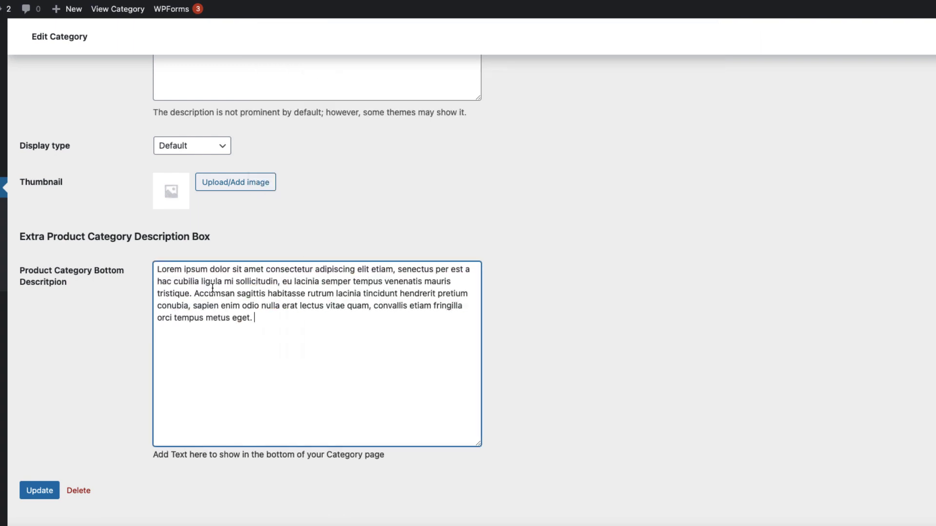
click(39, 491)
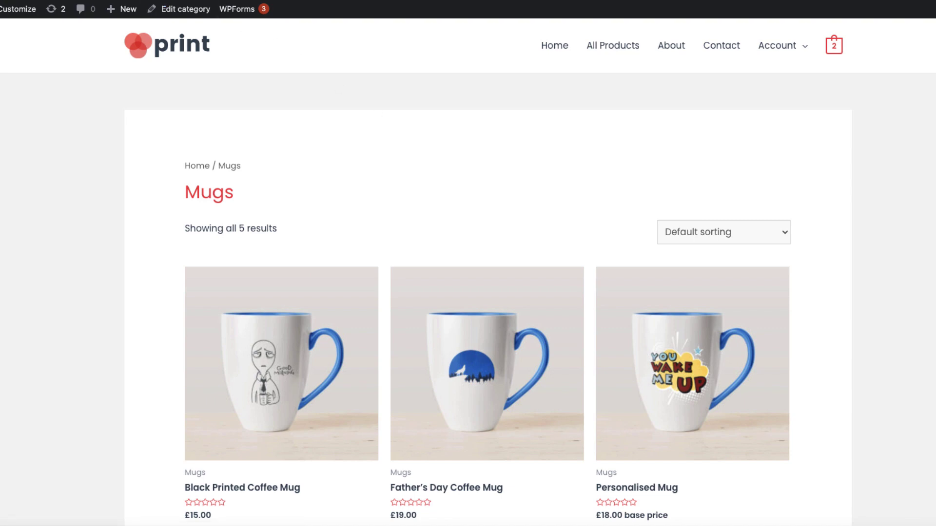
scroll(444, 236, down, 10)
drag(557, 365, 184, 326)
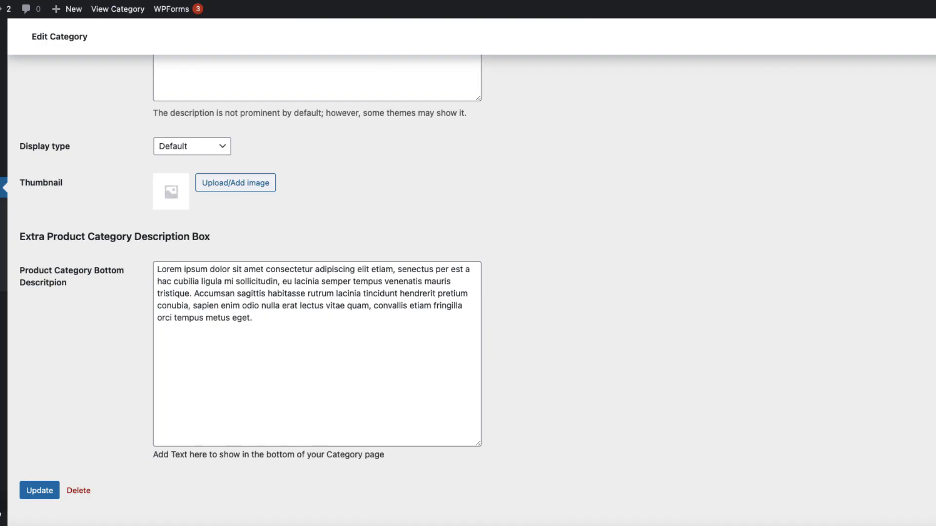
Turn on Advanced Reviews in Woo Extras, examine its review order, titles, voting, overview and conversion options, and turn it off again
mouse_move(3, 239)
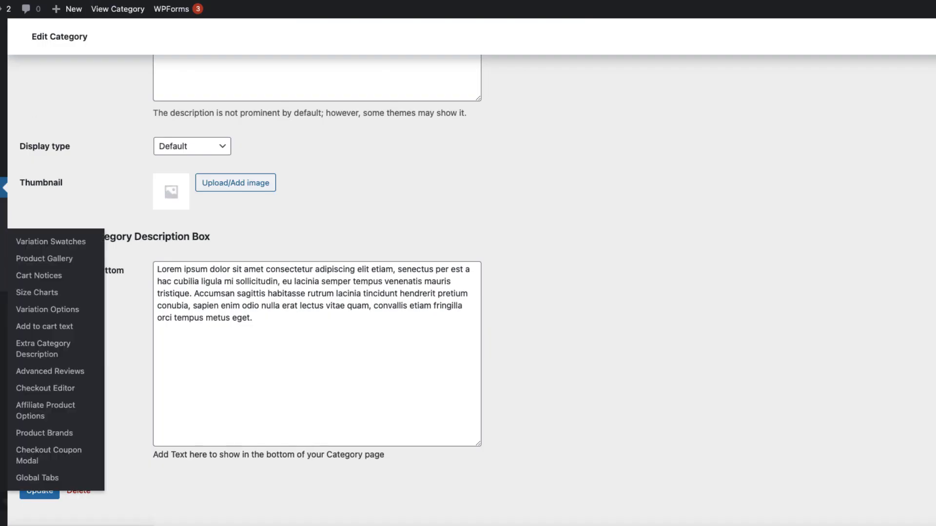
click(50, 372)
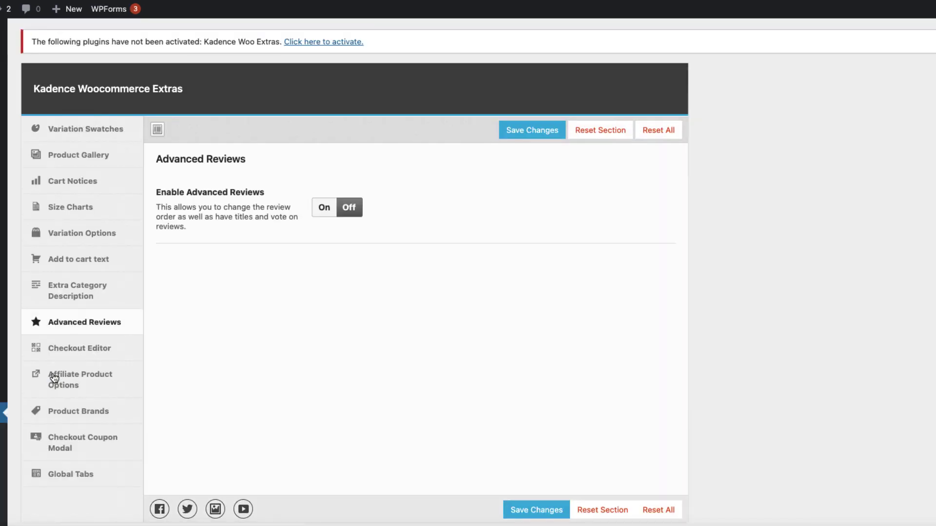
click(322, 209)
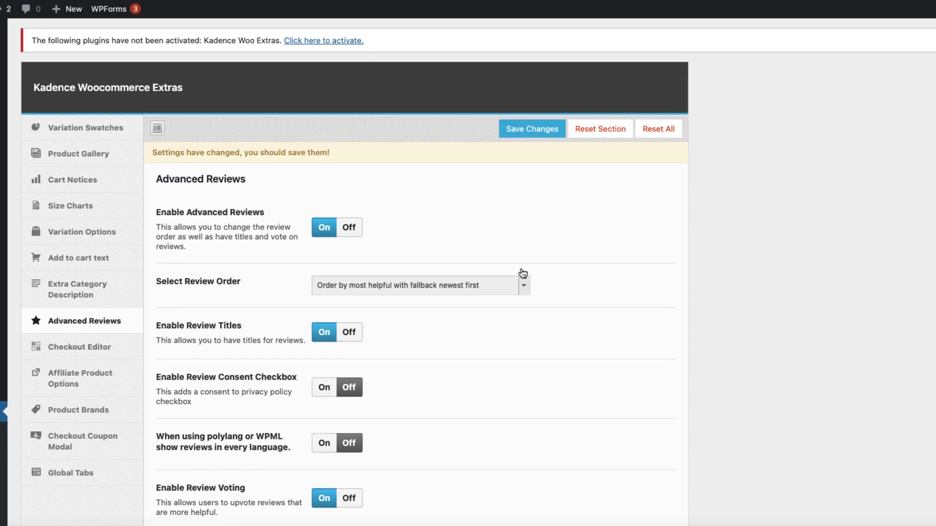
scroll(520, 271, down, 2)
scroll(317, 263, down, 4)
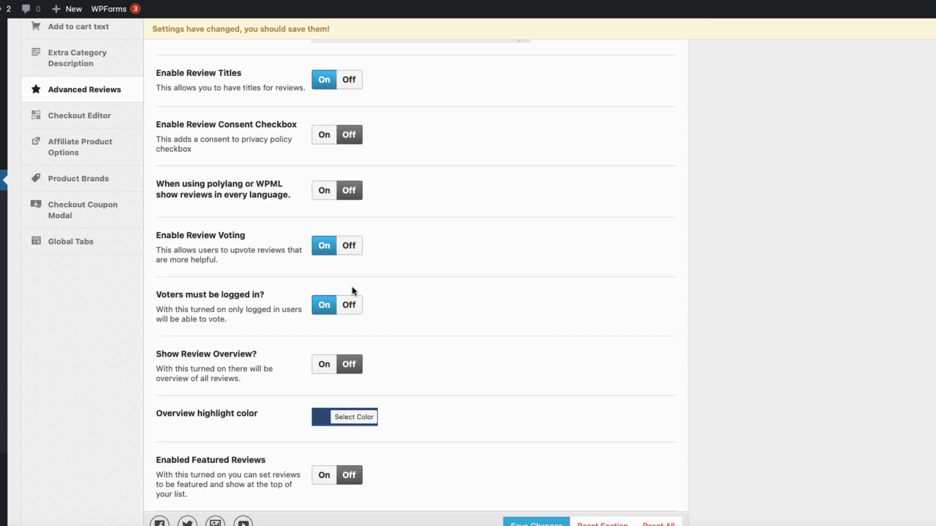
scroll(370, 286, up, 3)
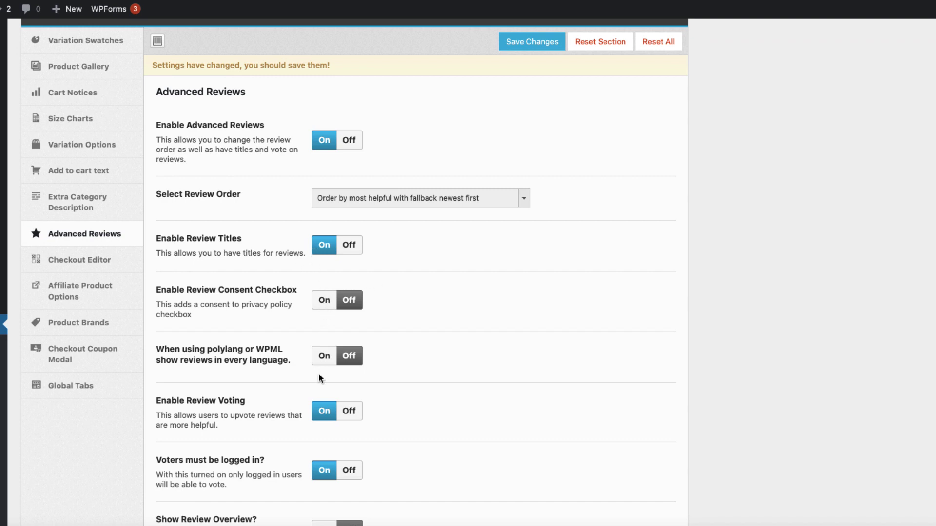
scroll(321, 371, down, 2)
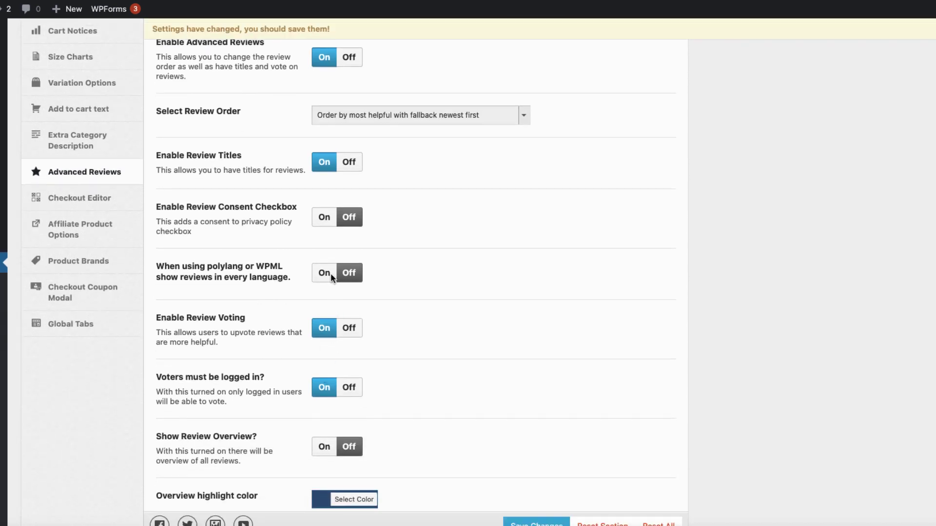
scroll(337, 292, down, 2)
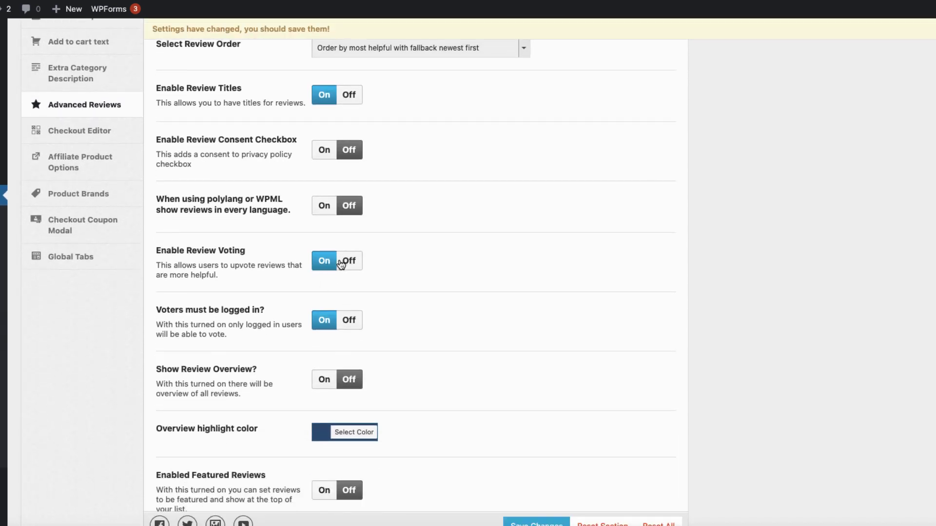
scroll(324, 268, down, 1)
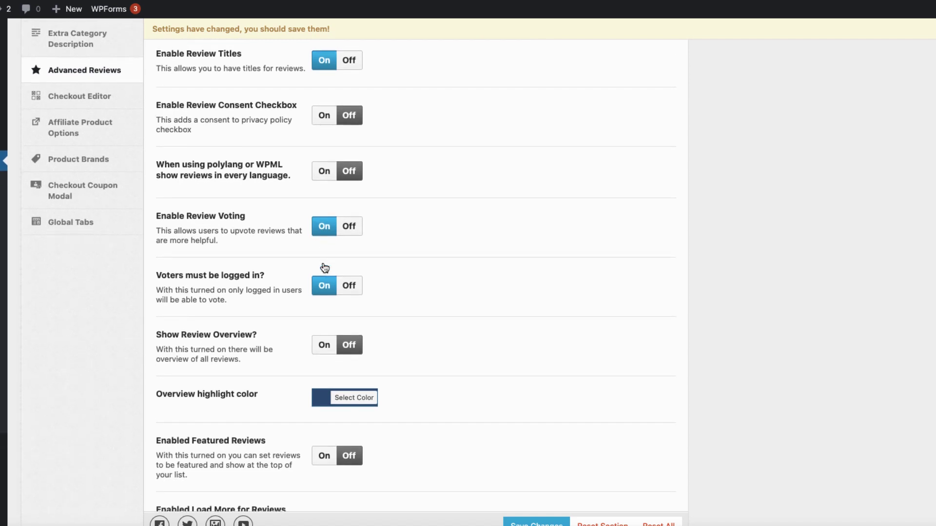
scroll(324, 268, down, 3)
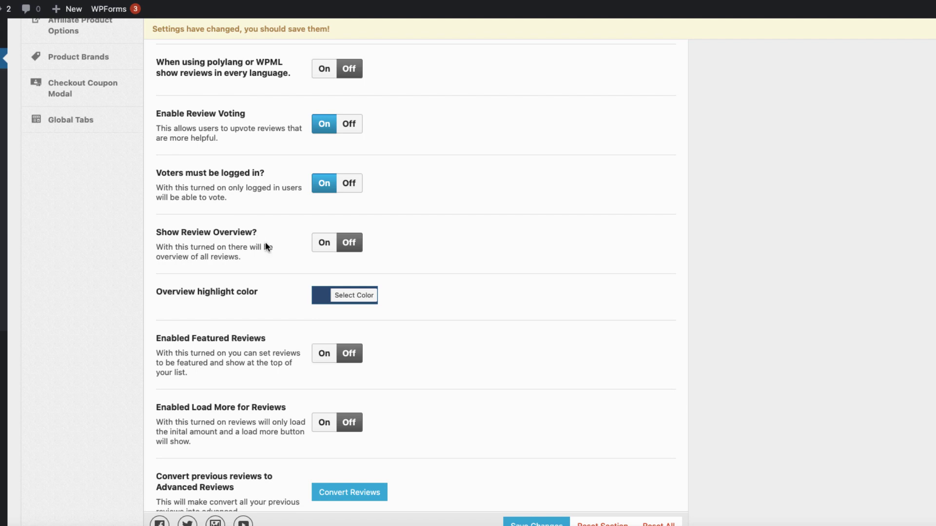
scroll(319, 258, down, 2)
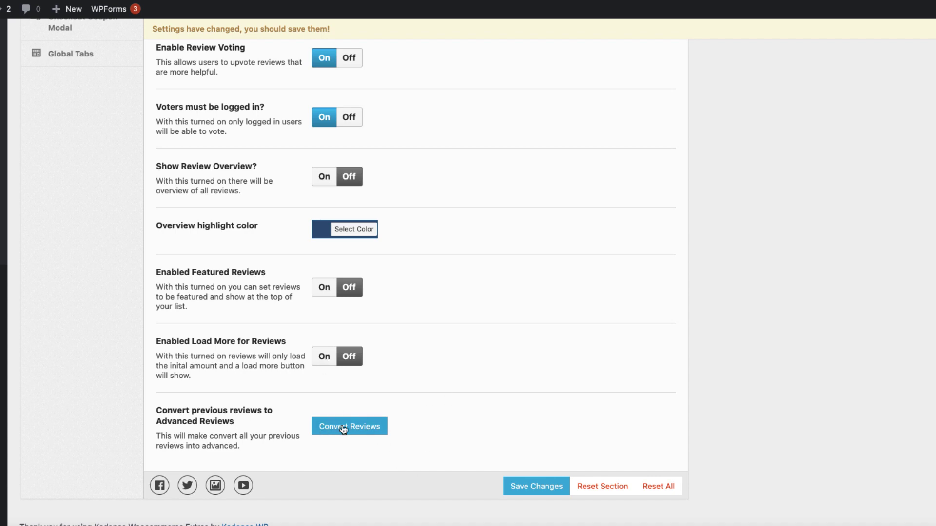
scroll(526, 325, up, 10)
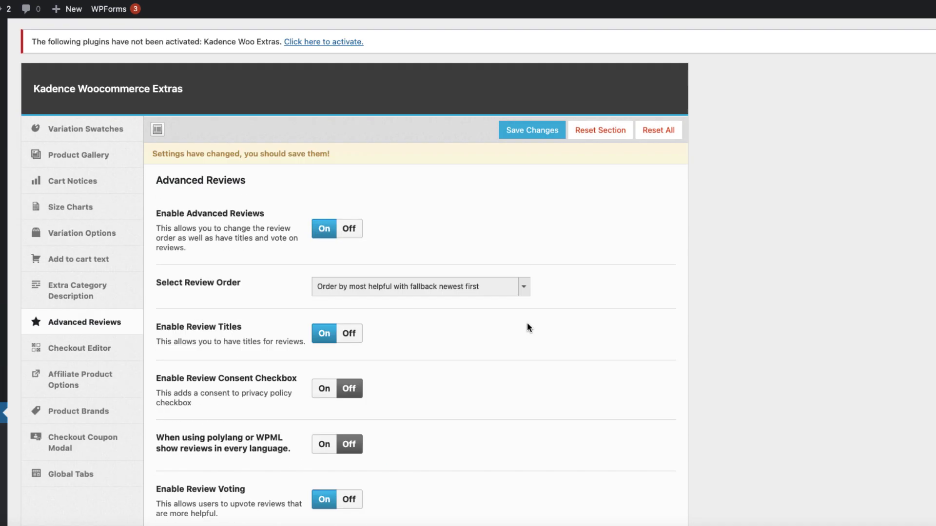
click(344, 230)
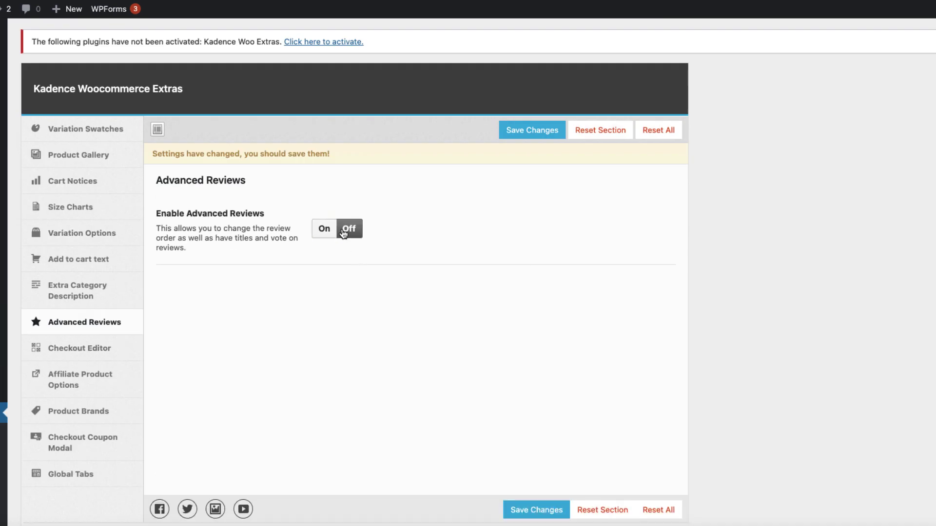
Check the Checkout Editor setting, open WooCommerce's Checkout Manager without saving, and try moving the First name billing field in the order
click(87, 350)
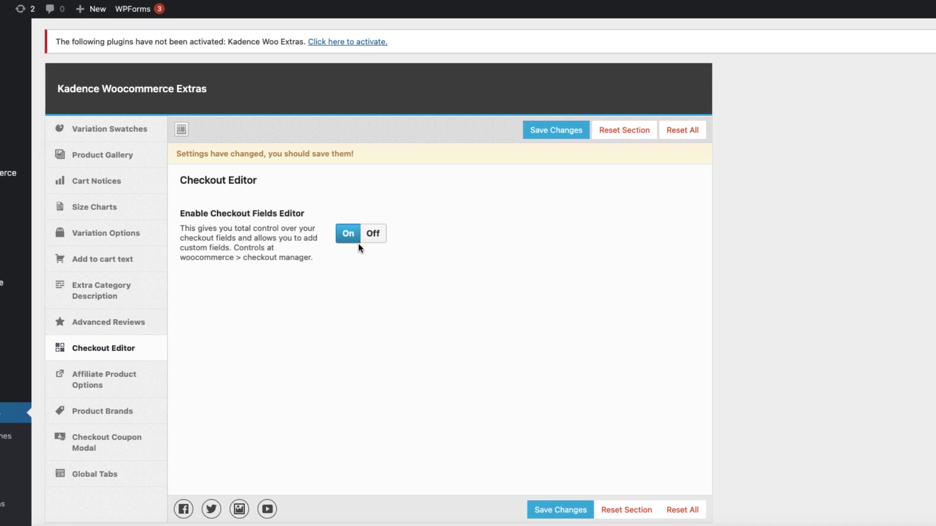
mouse_move(52, 178)
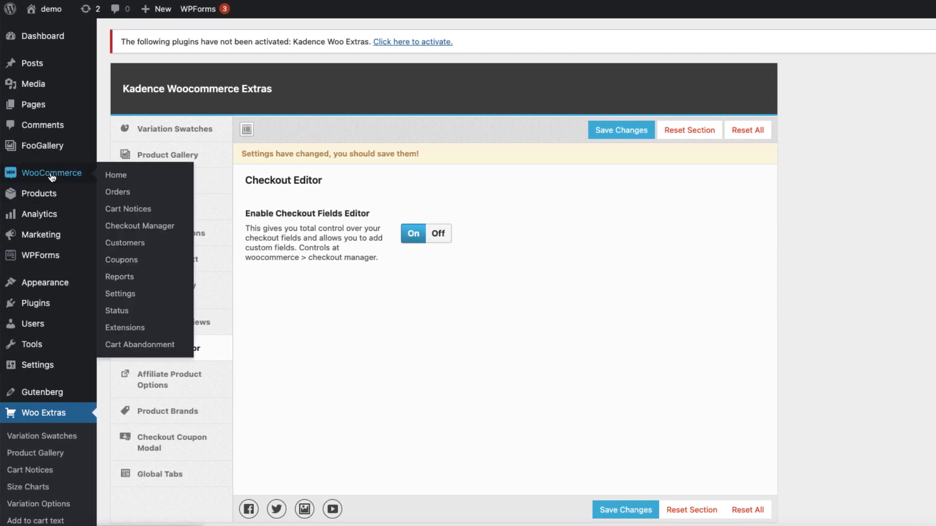
click(150, 226)
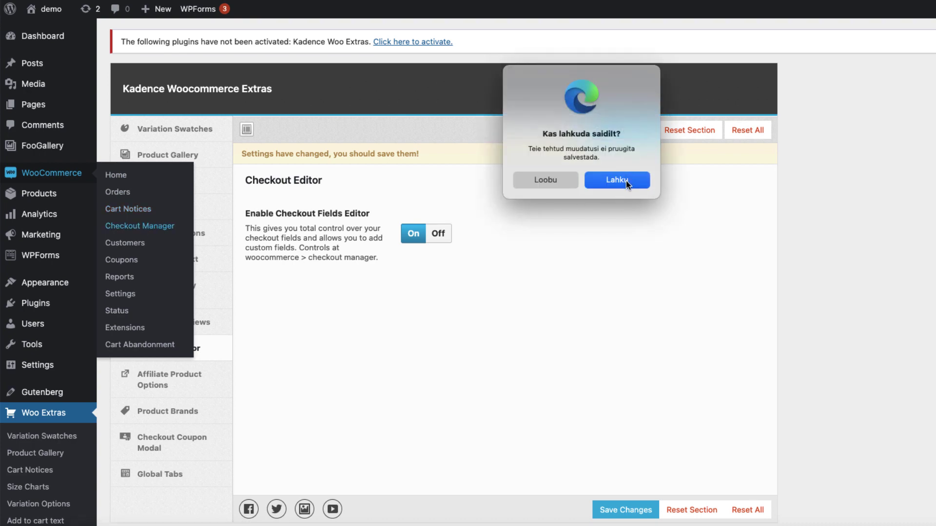
click(626, 180)
drag(125, 211, 128, 177)
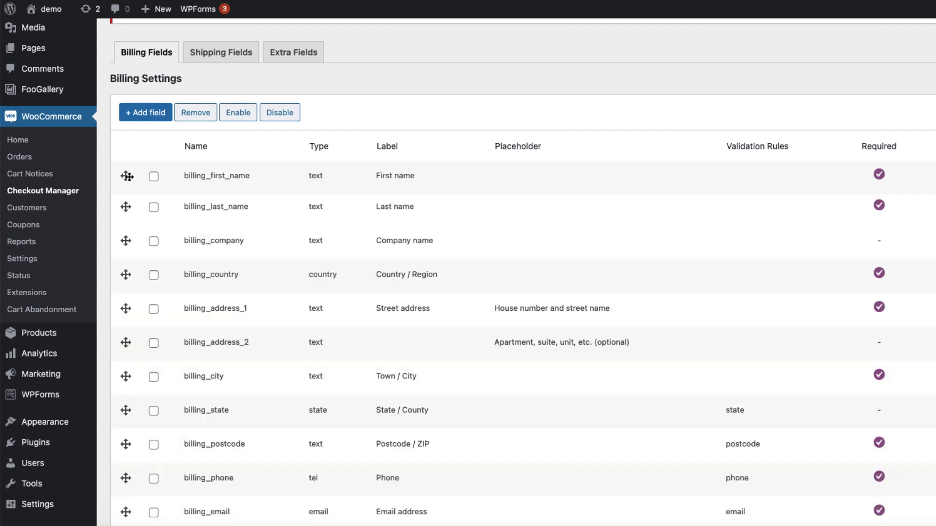
Disable the billing_country and billing_address_2 fields in the billing settings and save the changes
scroll(198, 238, down, 3)
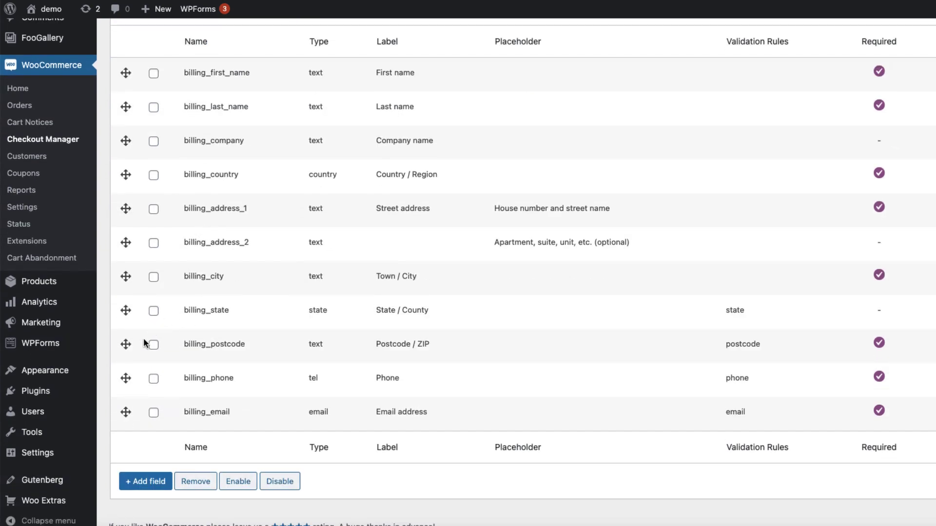
click(154, 243)
click(154, 175)
click(281, 484)
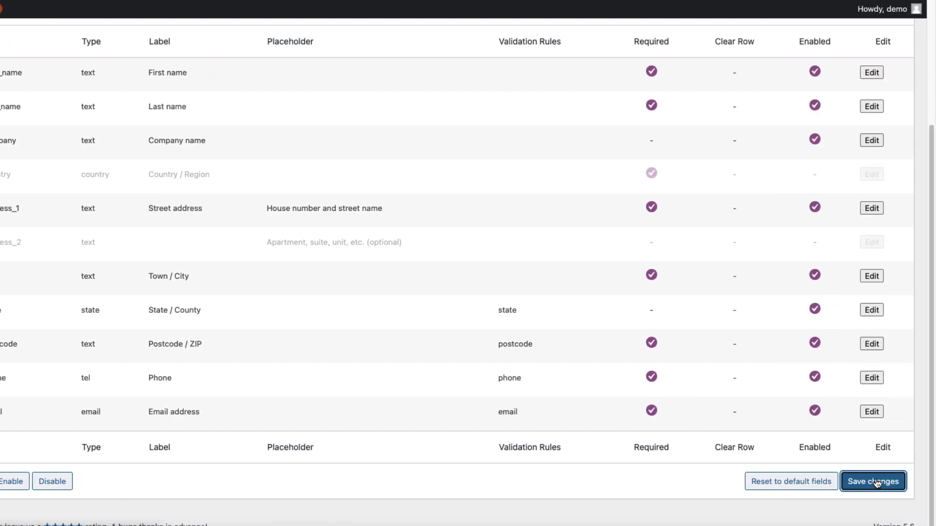
click(876, 482)
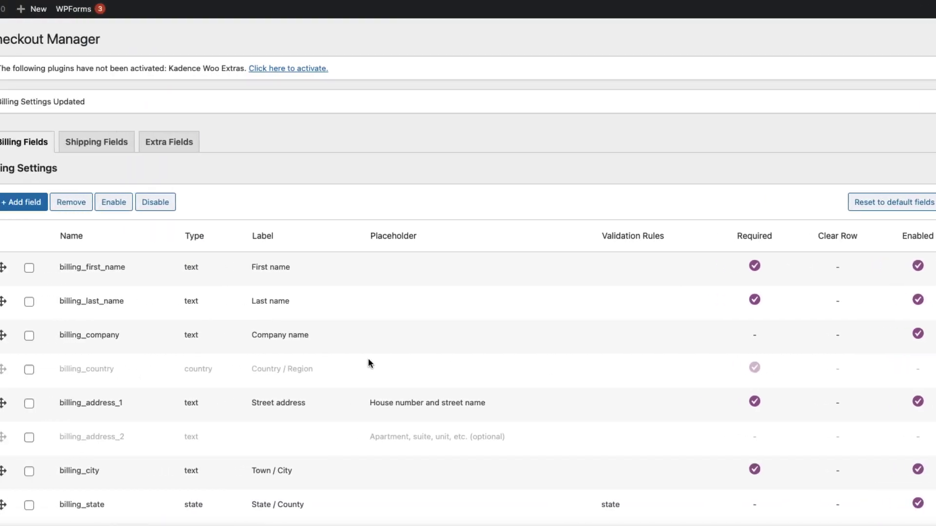
Look through the shipping fields and extra fields in the Checkout Manager, and return to the billing fields
click(103, 146)
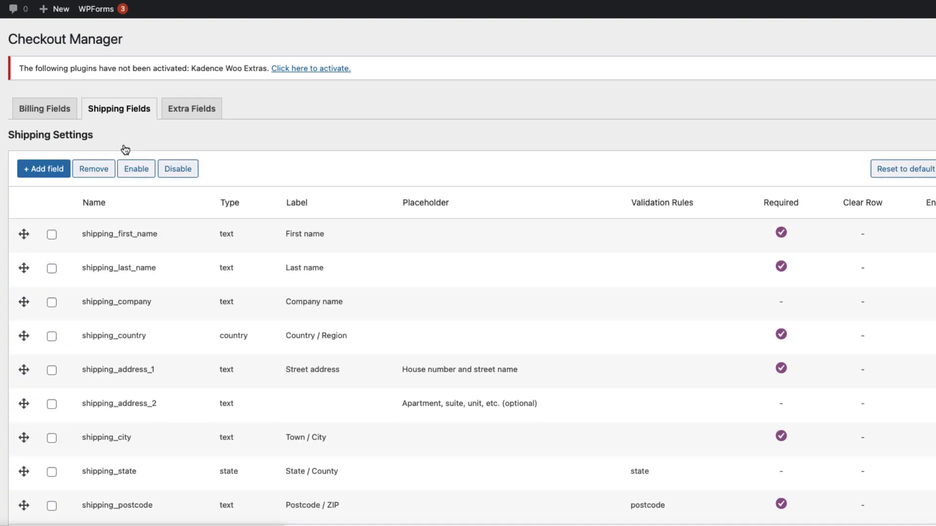
click(200, 109)
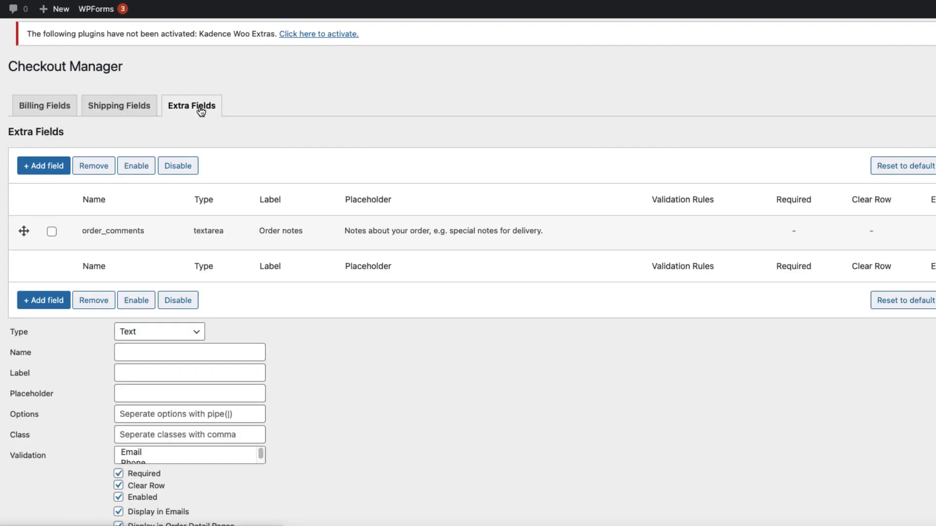
click(44, 111)
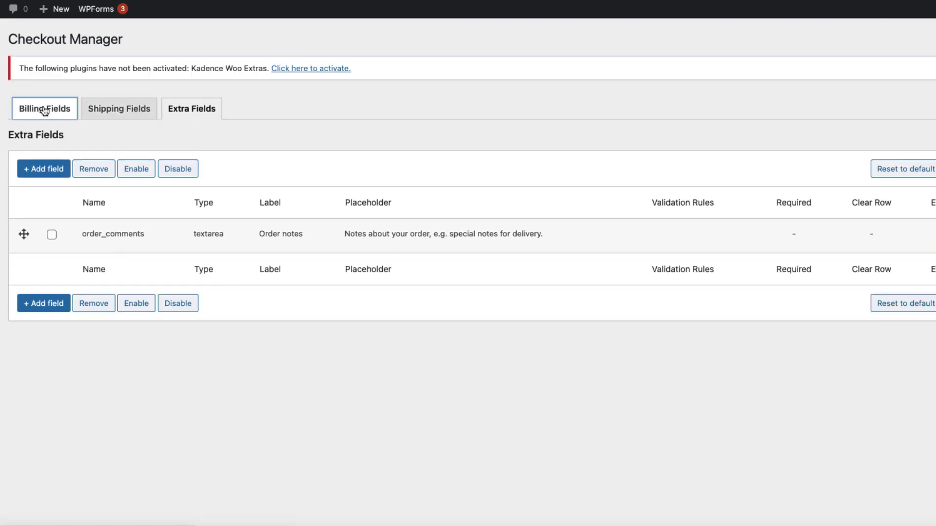
Start a new billing checkout field of type Textarea, named "billing_myfield" and labelled "My field"
scroll(351, 334, down, 5)
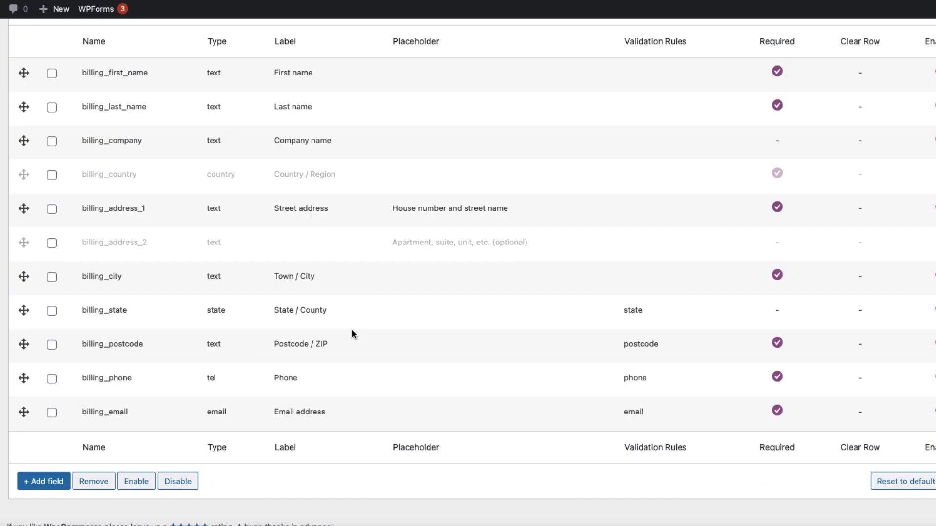
click(39, 482)
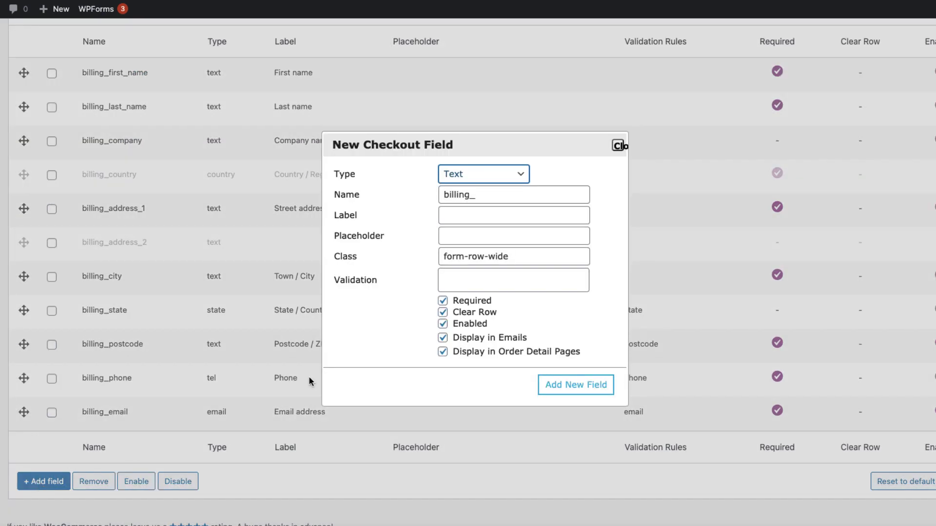
click(484, 176)
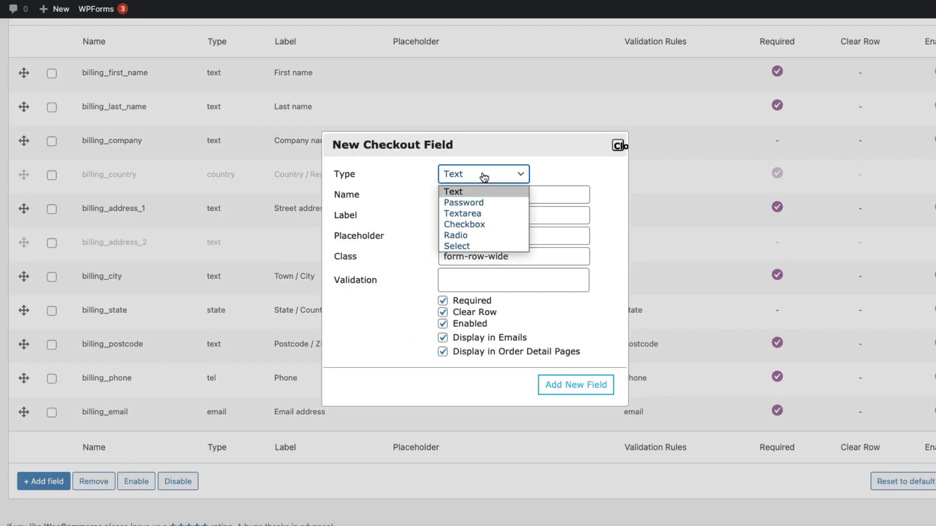
click(466, 213)
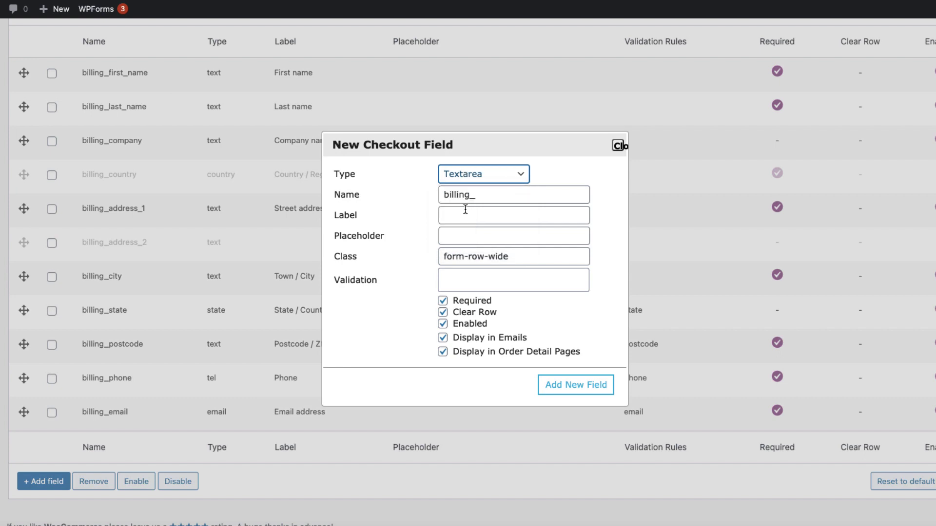
click(485, 197)
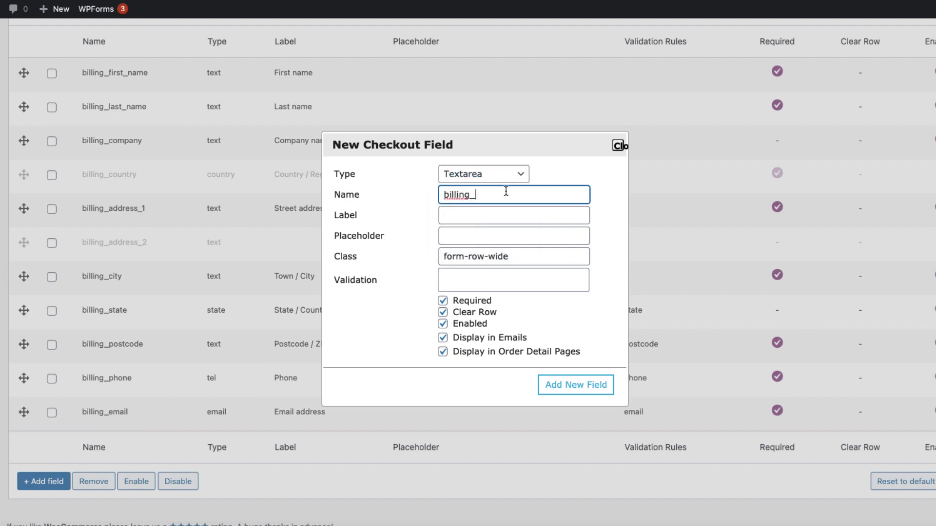
text(myfield)
click(456, 215)
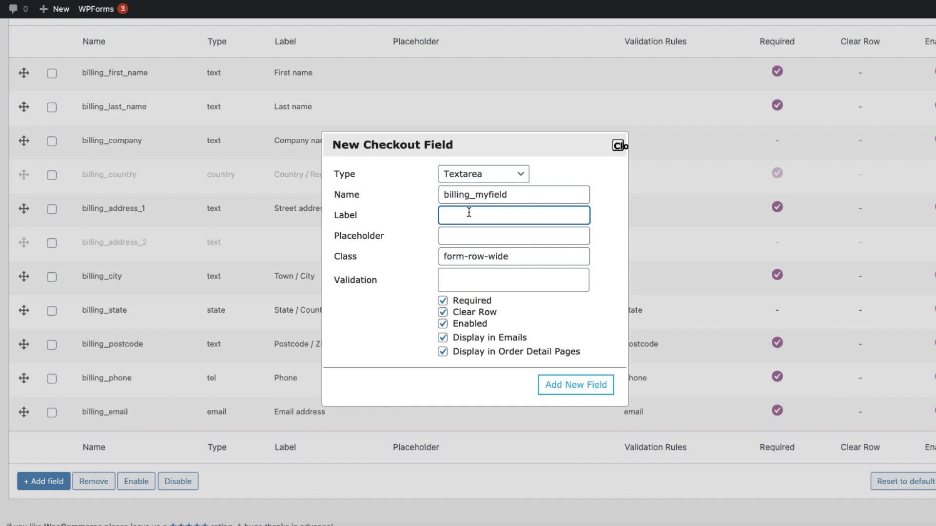
text(My field)
Set the new field's placeholder to "Please enter your fatheres name", keep its form-row-wide class, and add the field
click(466, 239)
text(pel)
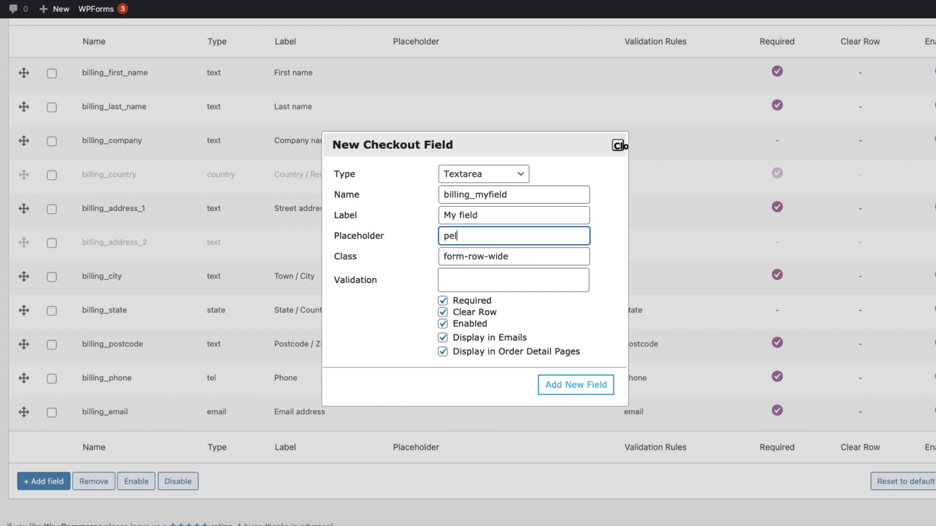
text(aase enter your fatheres name)
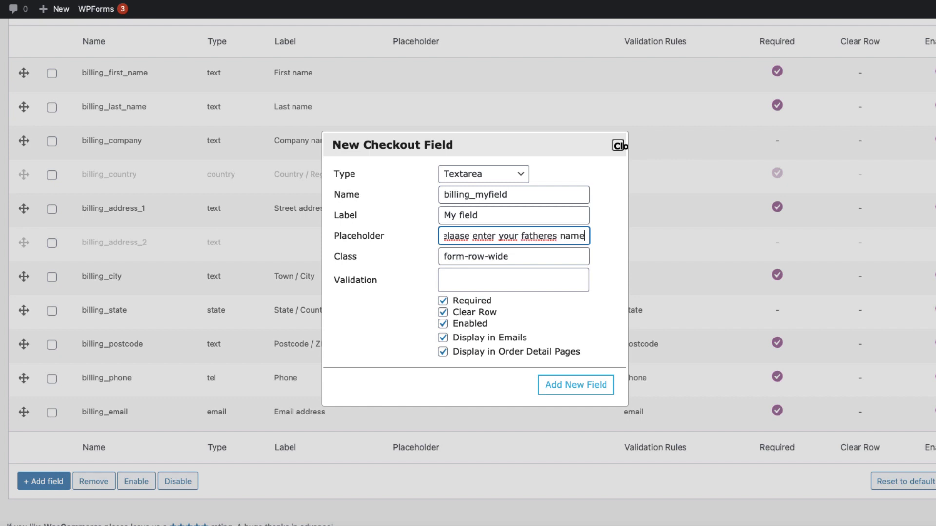
double_click(472, 236)
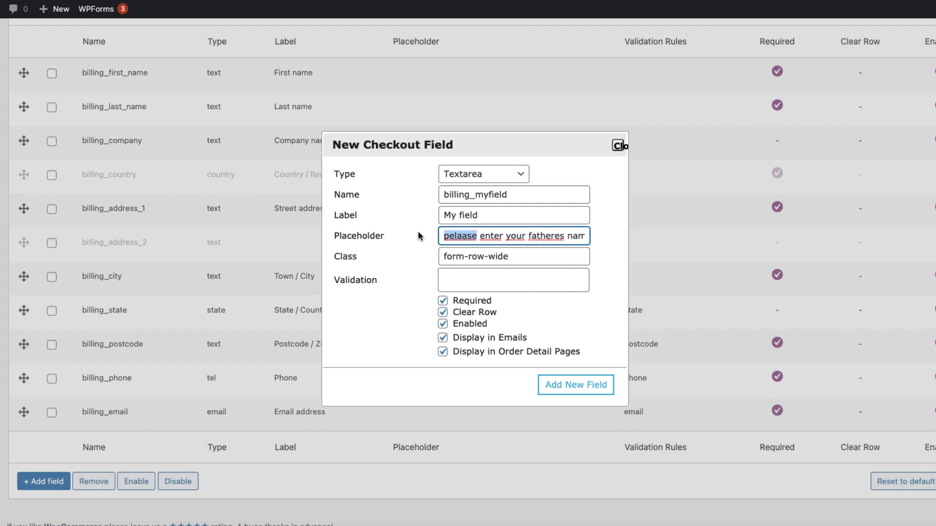
text(Please)
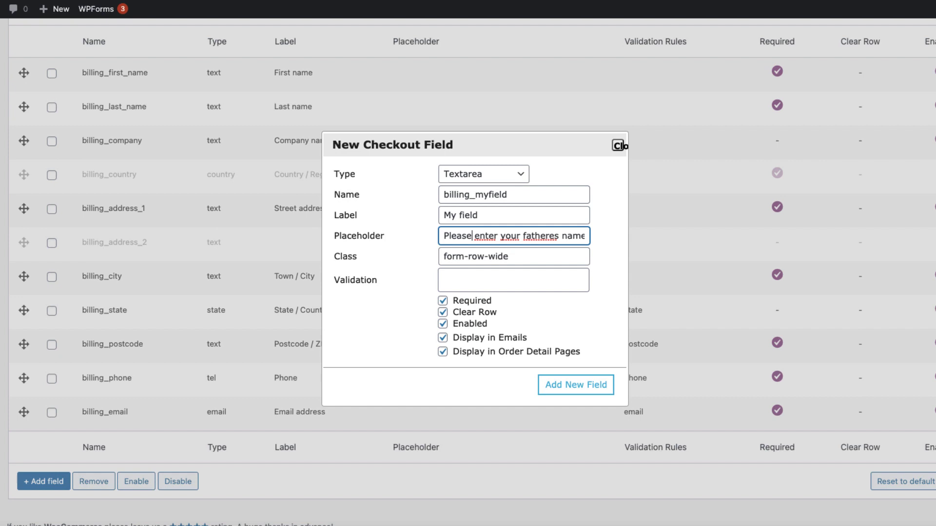
click(449, 256)
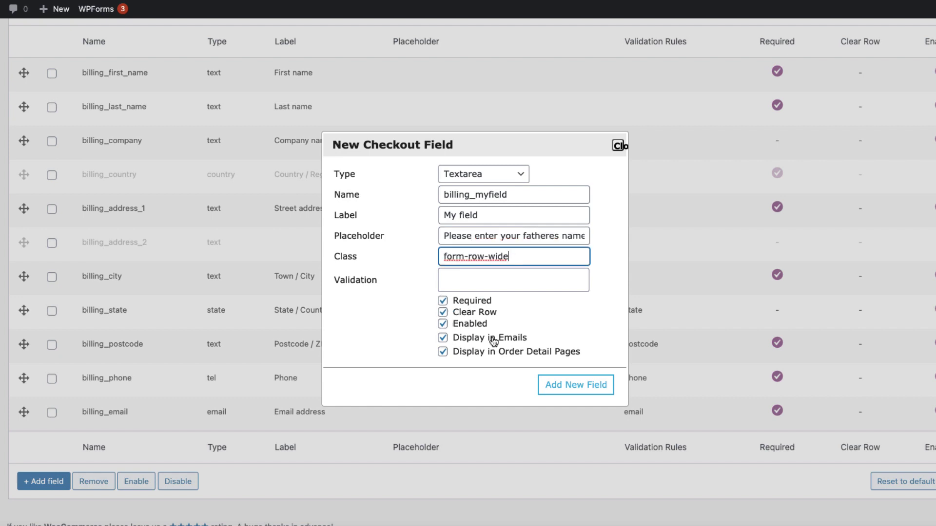
click(578, 385)
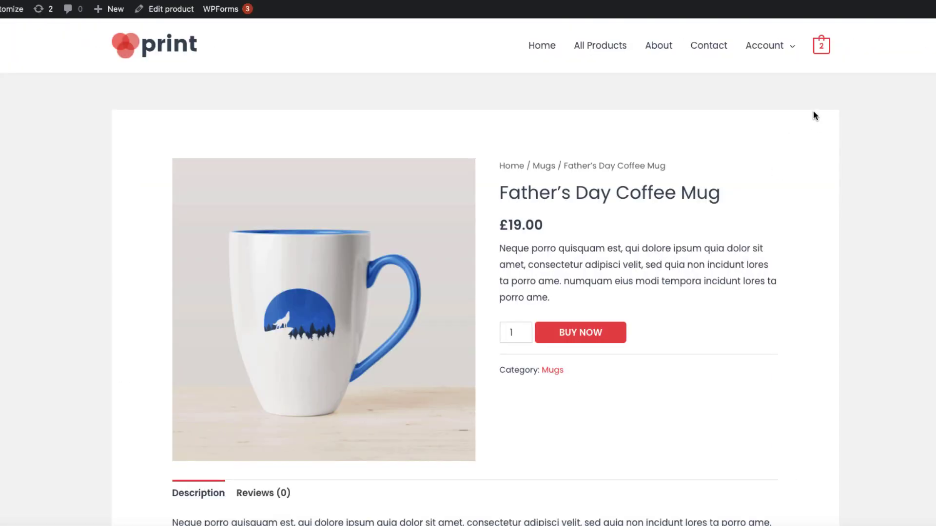
Open the cart, proceed to checkout, and check the custom My field at the end of the billing form
mouse_move(821, 46)
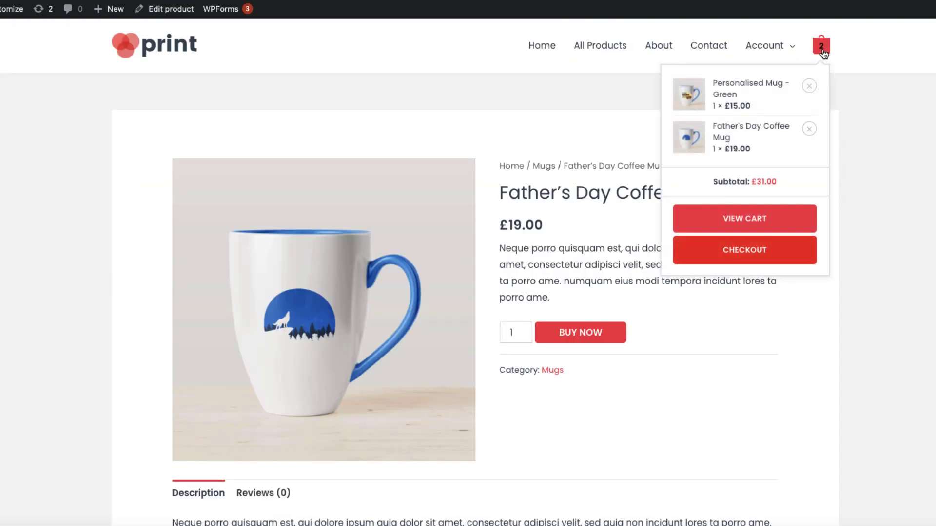
click(759, 218)
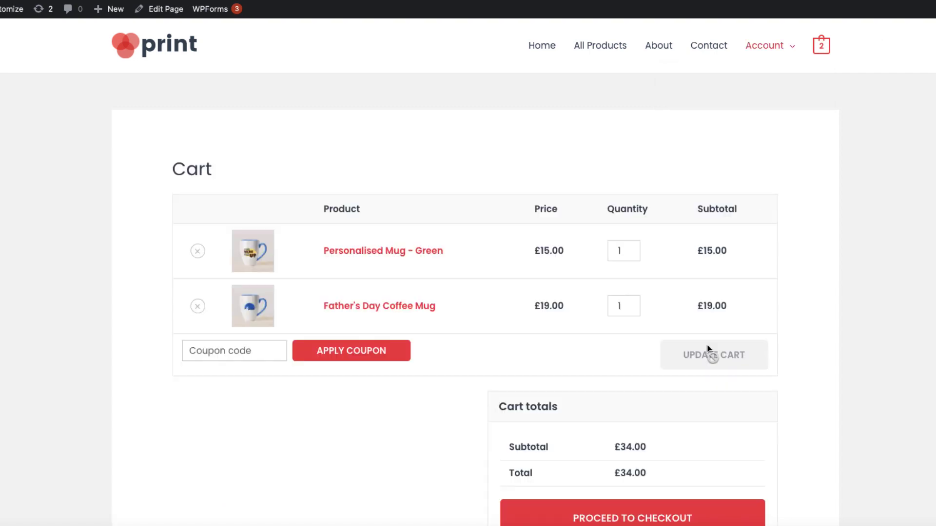
click(668, 512)
scroll(661, 504, down, 10)
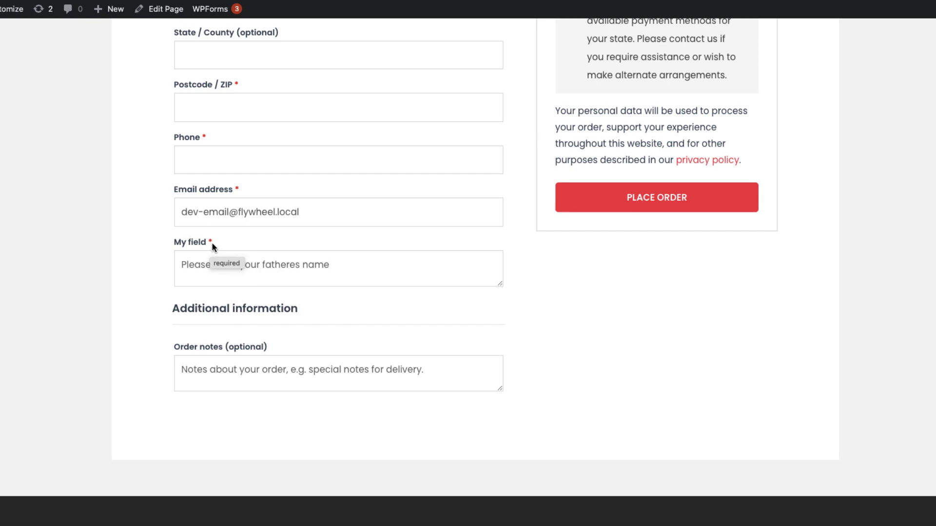
drag(212, 242, 176, 237)
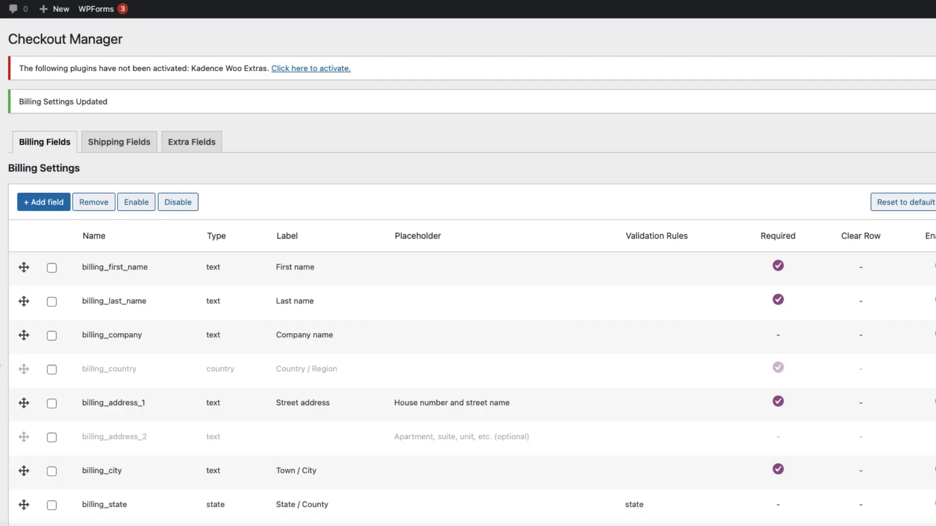
Enable the affiliate options in the Woo Extras Affiliate Product Options, review the archive and single product settings, and save the changes
scroll(378, 215, down, 5)
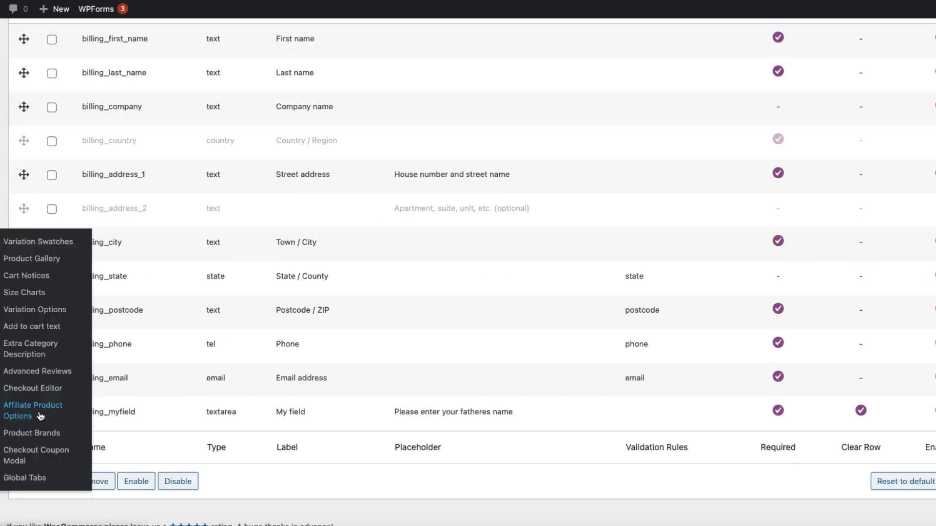
click(41, 413)
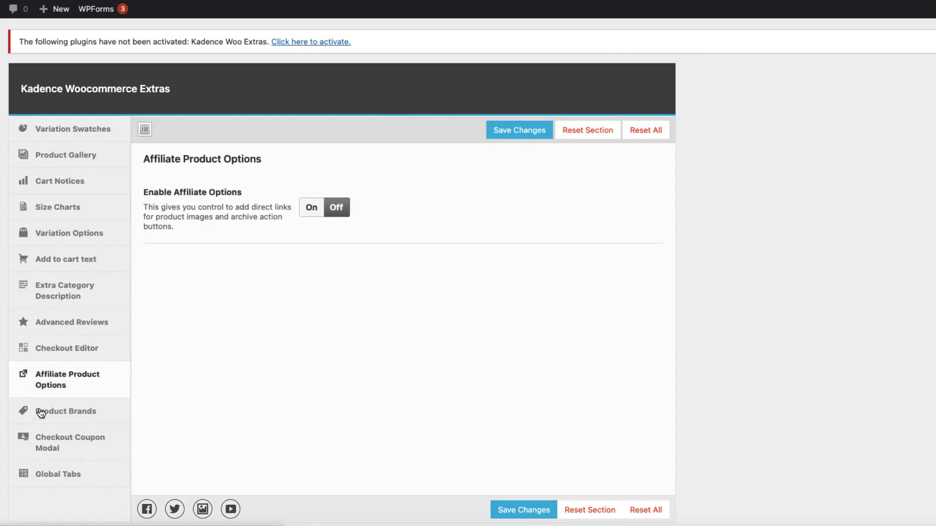
click(310, 209)
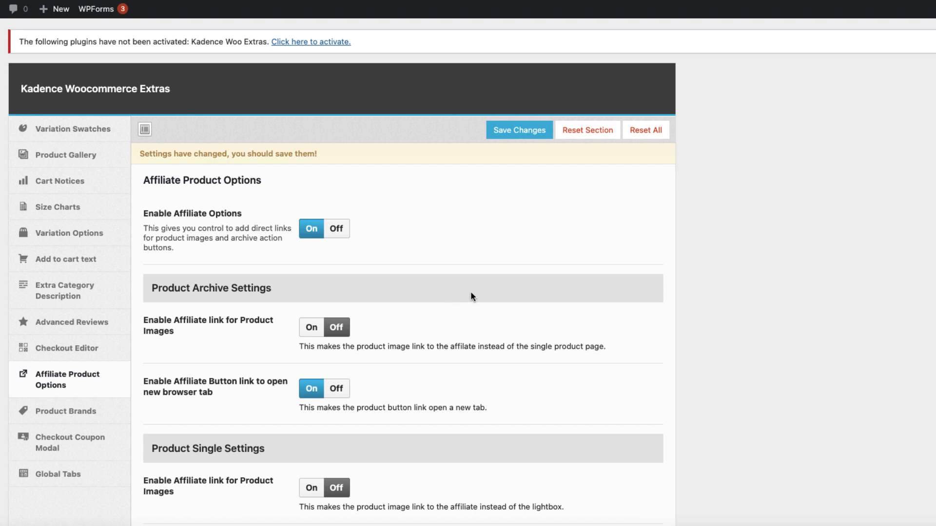
scroll(470, 294, down, 3)
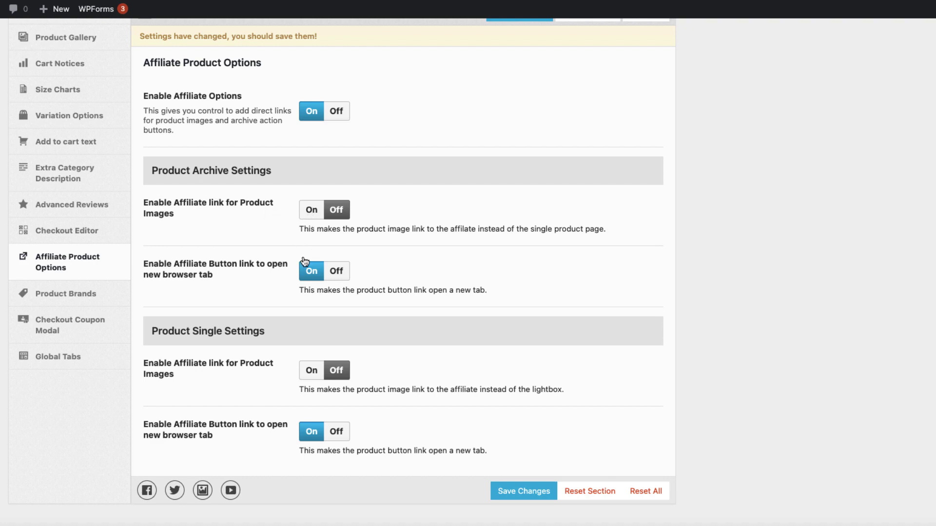
scroll(317, 278, up, 1)
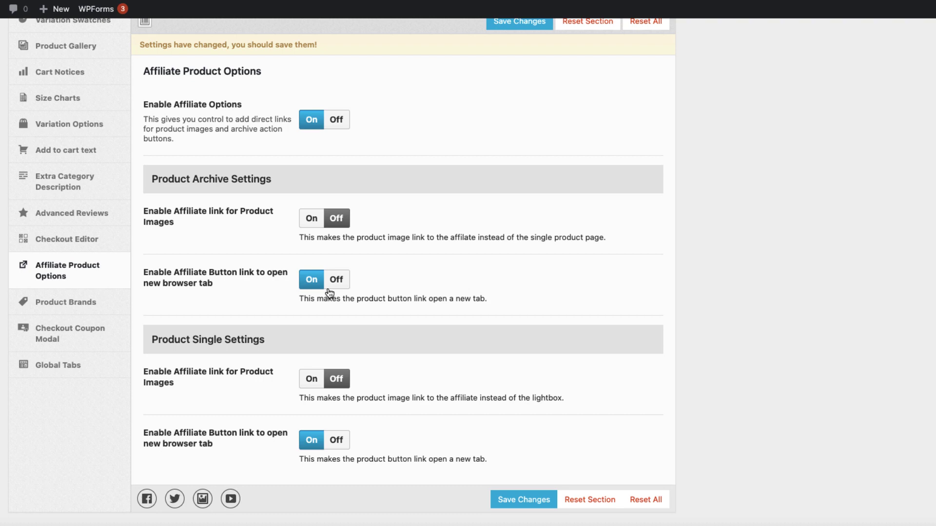
scroll(300, 350, down, 3)
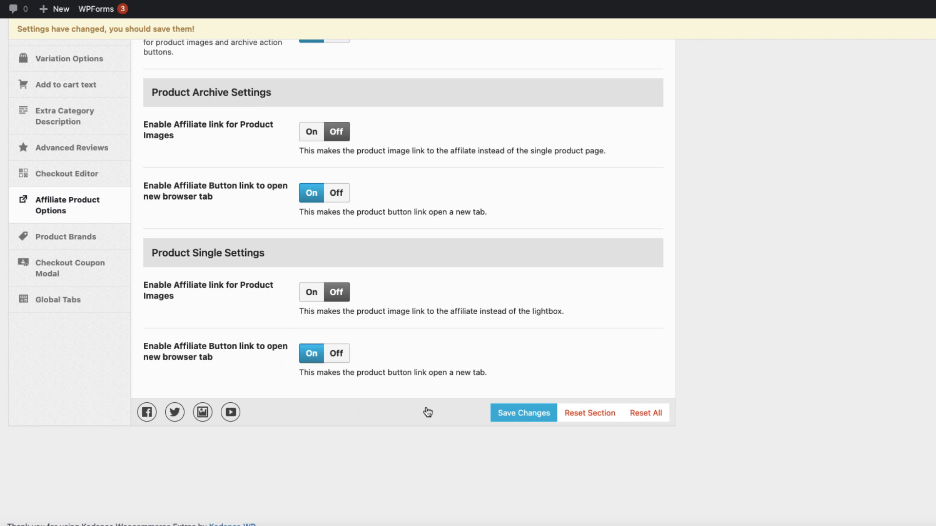
click(528, 412)
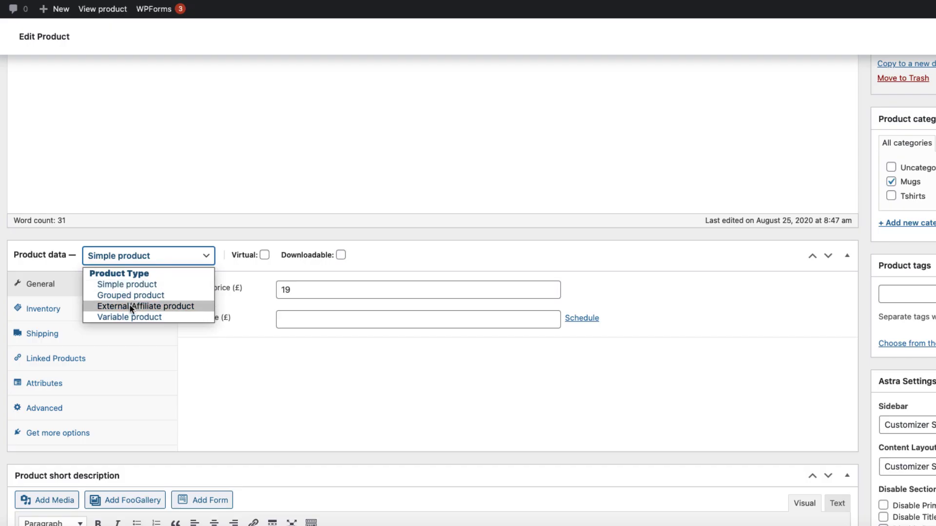
Choose External/Affiliate product as the mug's product type and review the affiliate settings again
click(130, 306)
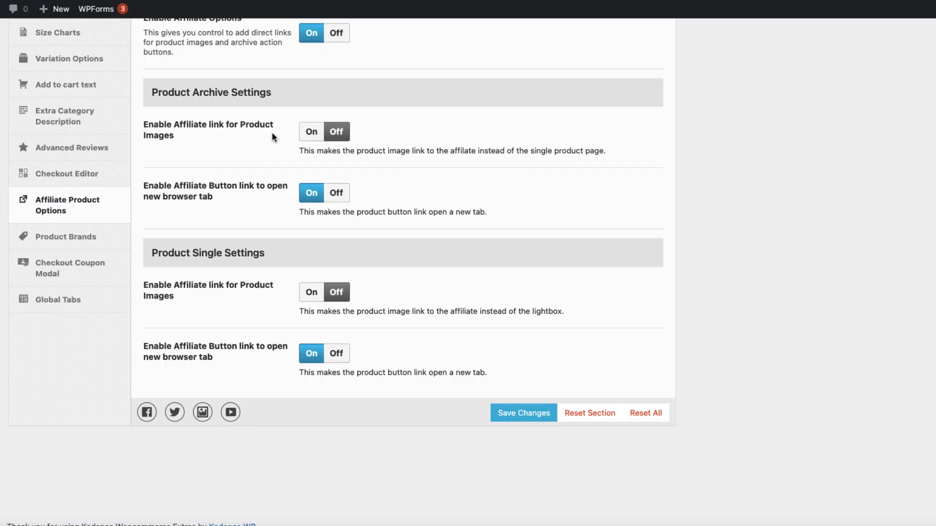
scroll(511, 143, up, 4)
scroll(510, 152, down, 4)
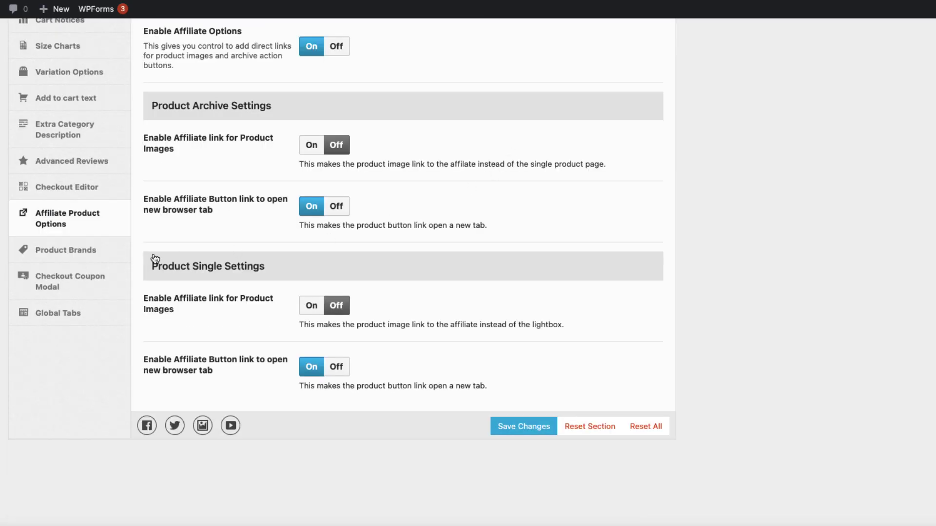
Enable the product brands options with the singular custom name "Brand" and the plural custom name "Brands"
click(75, 250)
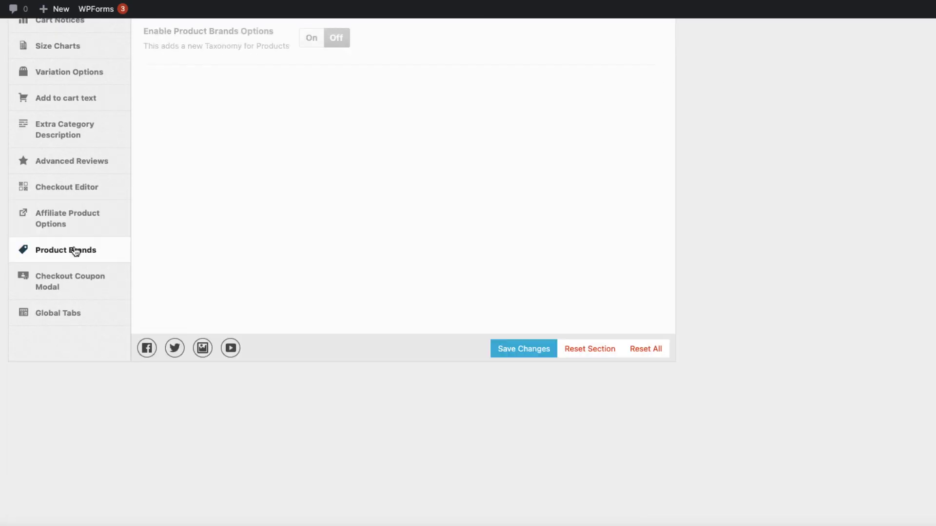
click(311, 39)
scroll(397, 159, up, 4)
click(329, 253)
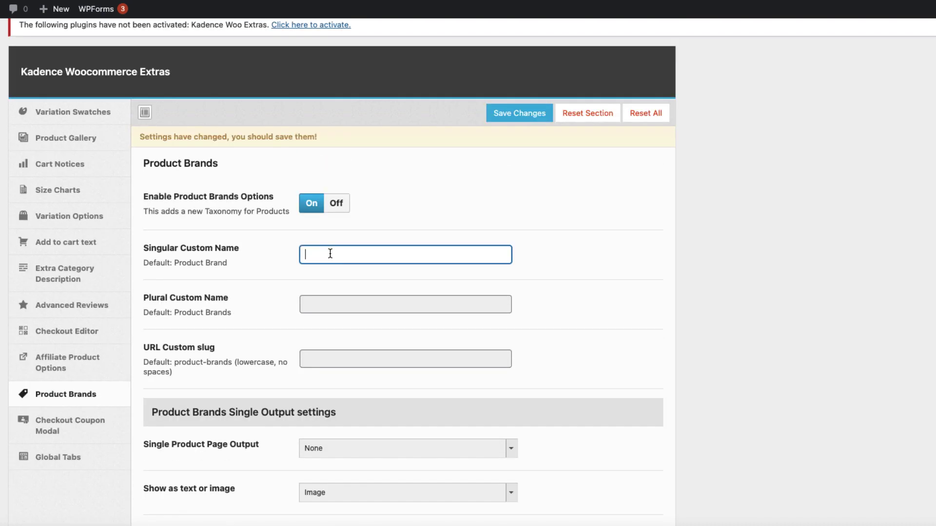
text(Brand)
click(352, 307)
text(Brands)
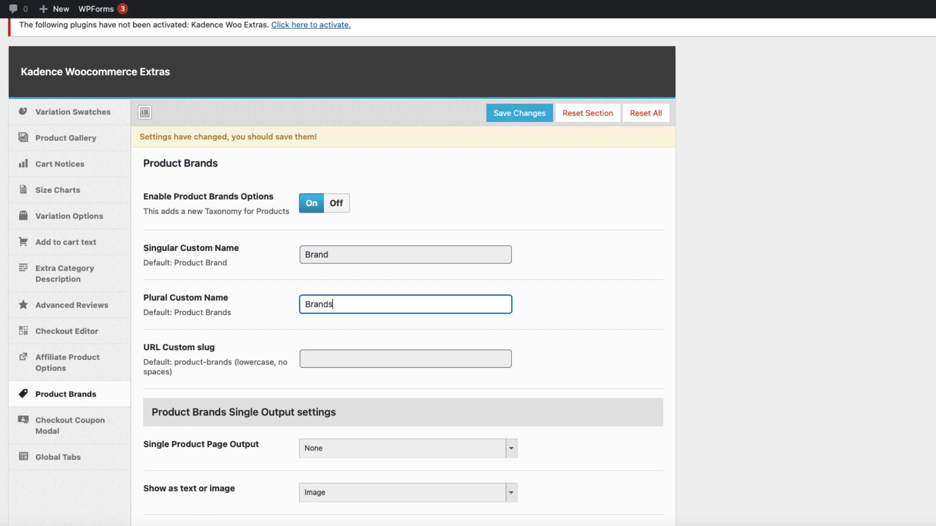
Set the brands' single product page output to Below meta content and show it as Text
scroll(261, 223, down, 5)
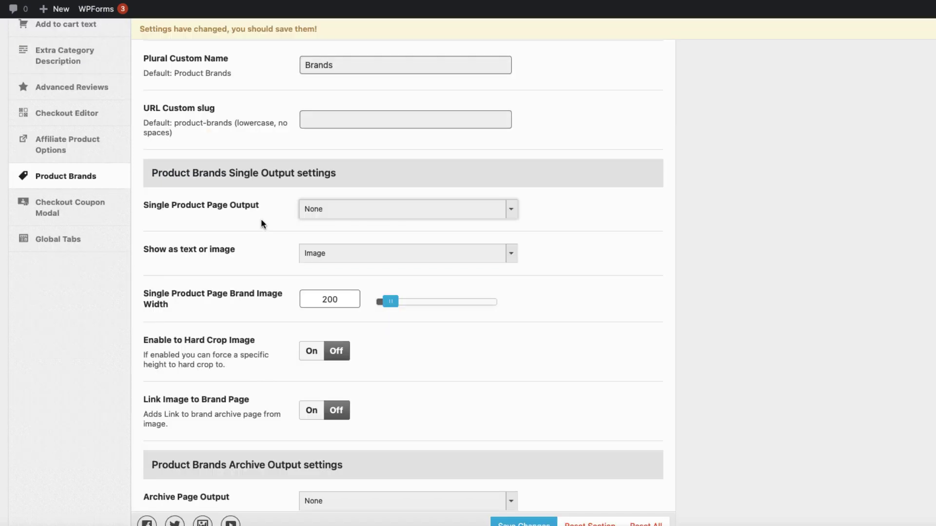
click(342, 209)
scroll(367, 306, down, 1)
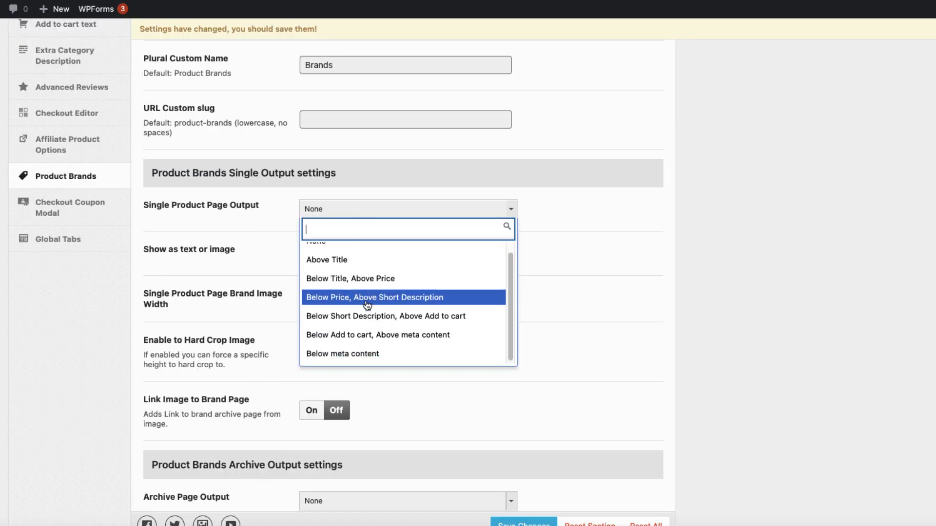
click(347, 352)
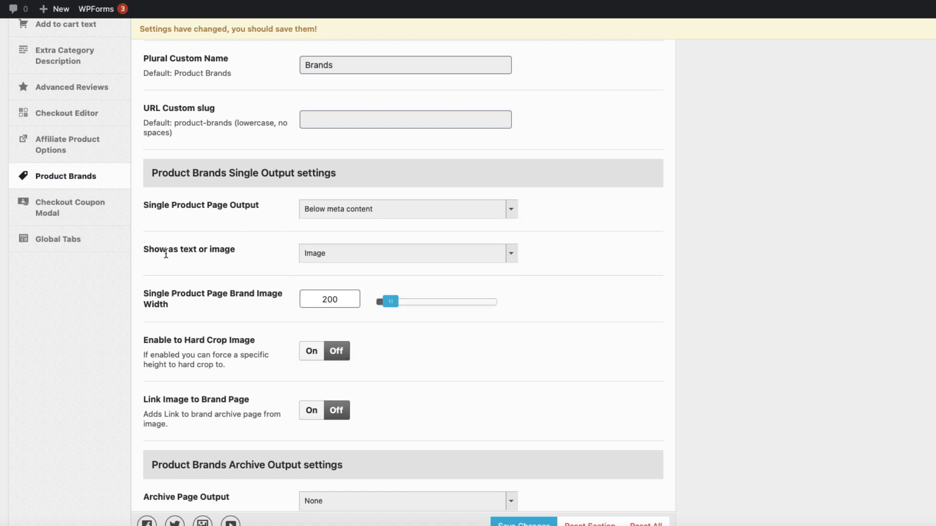
click(332, 255)
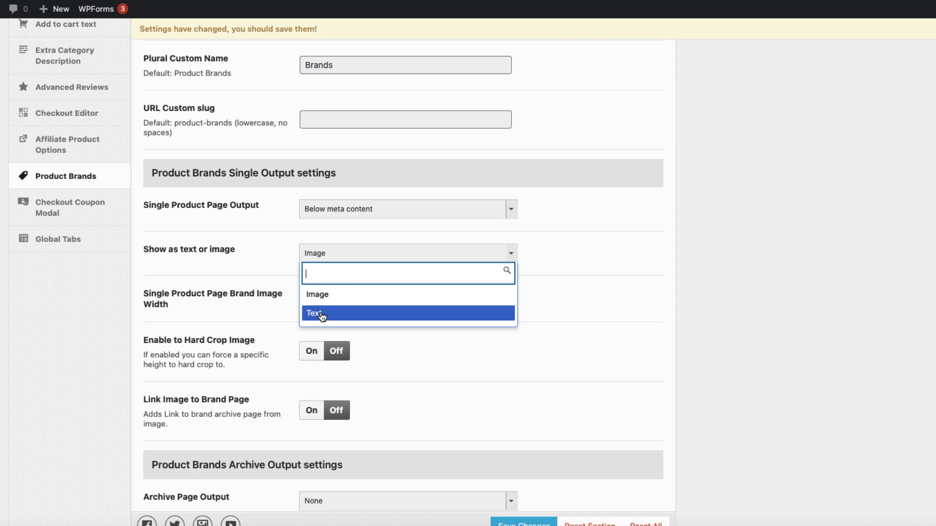
click(319, 315)
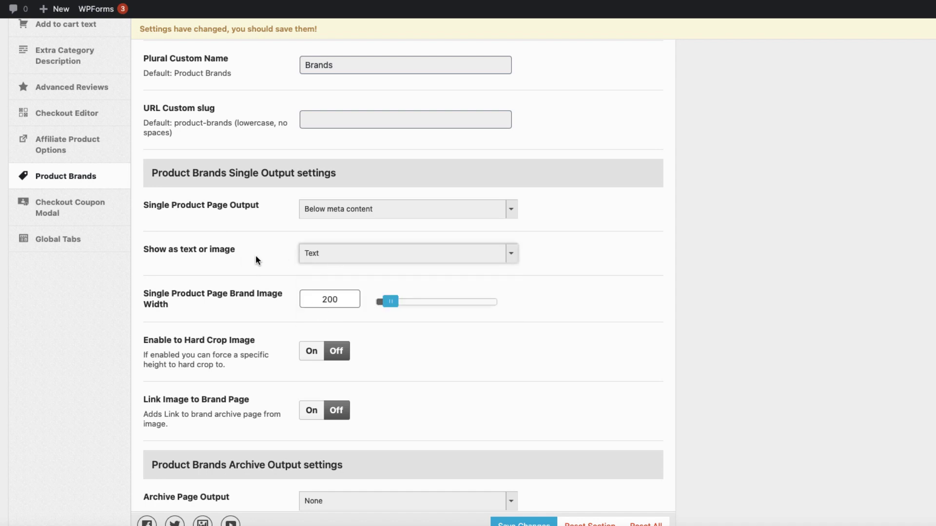
Enable hard cropping of the brand image and its link to the brand page in the single output settings
scroll(256, 259, down, 3)
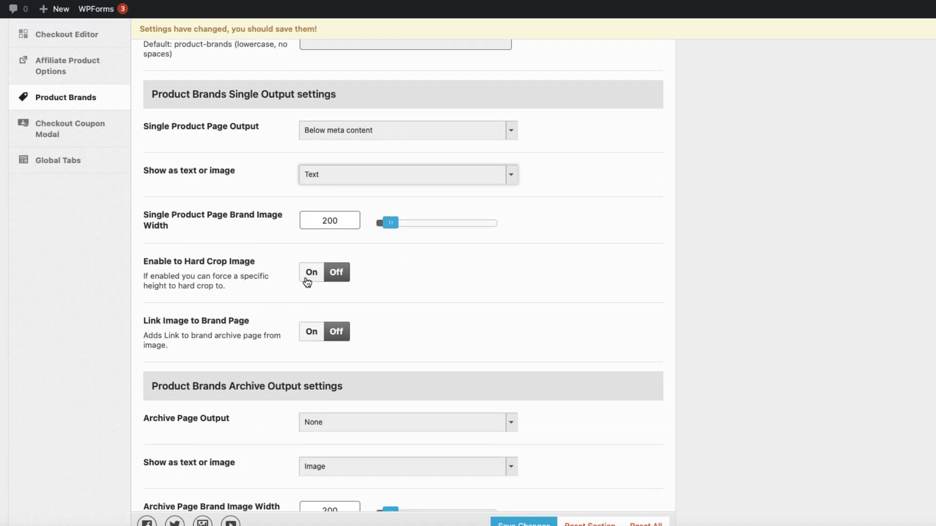
scroll(300, 282, down, 3)
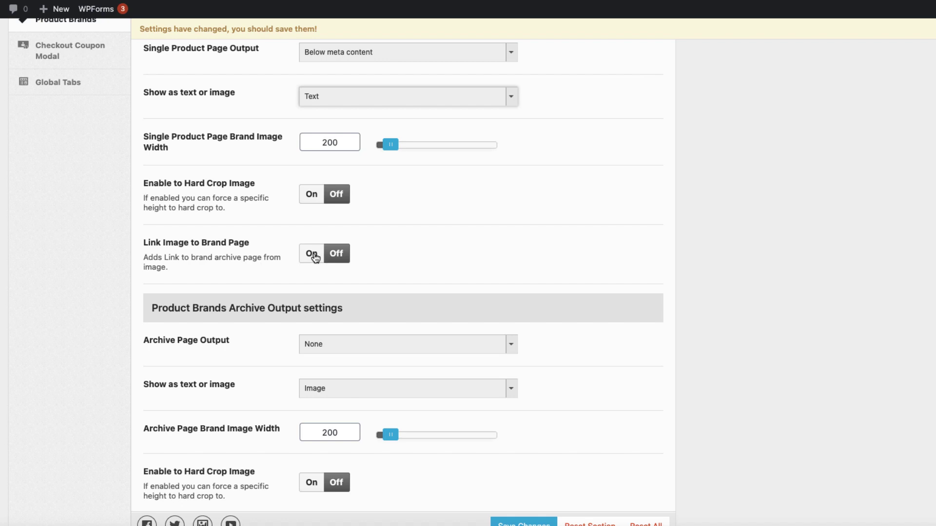
click(311, 194)
click(310, 298)
scroll(552, 276, down, 4)
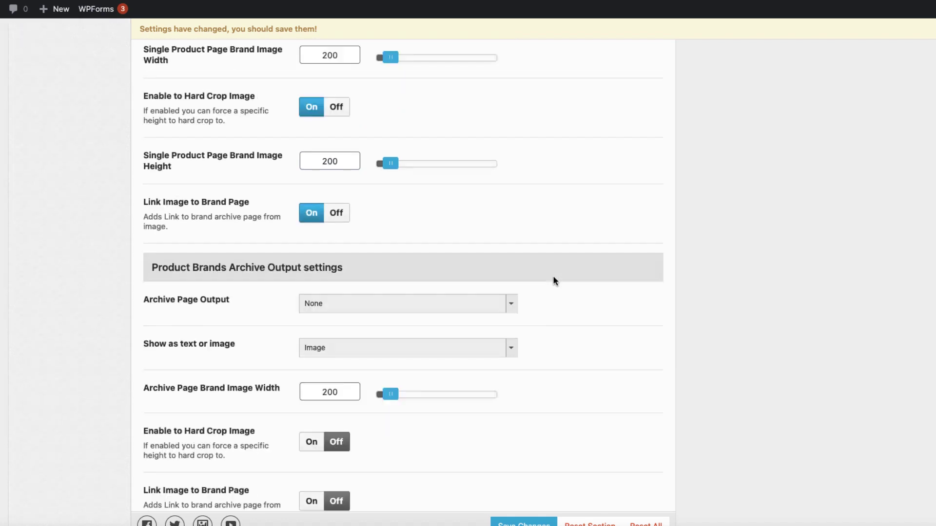
Check the archive page output positions for brands, leave the output at None, and save the changes
scroll(553, 278, down, 2)
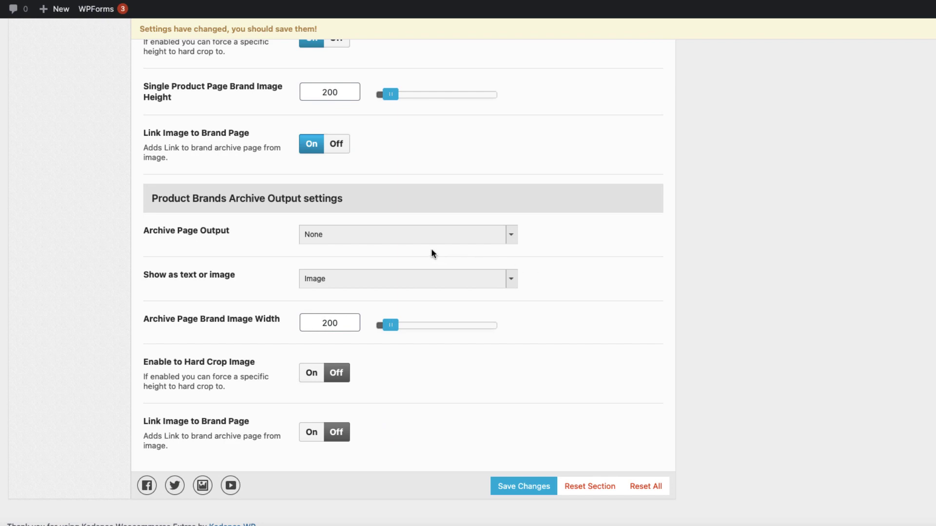
click(345, 236)
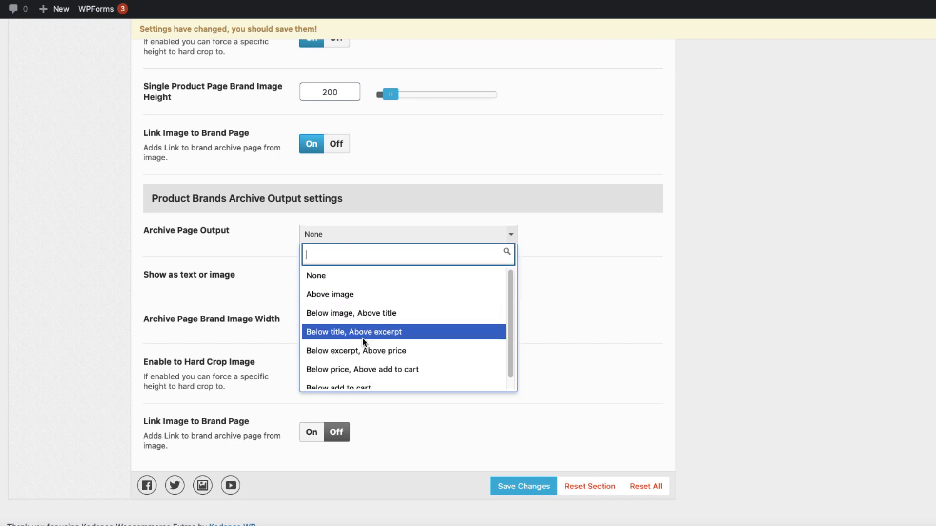
click(724, 213)
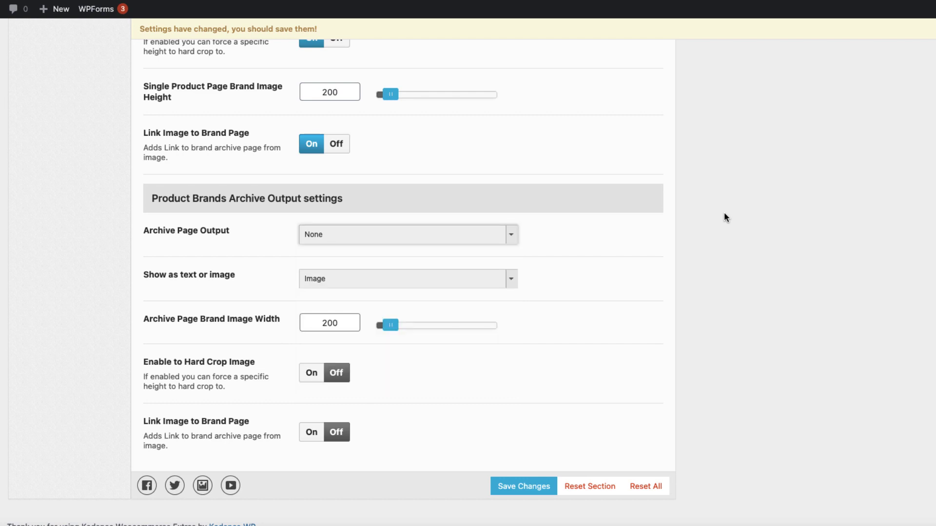
click(516, 489)
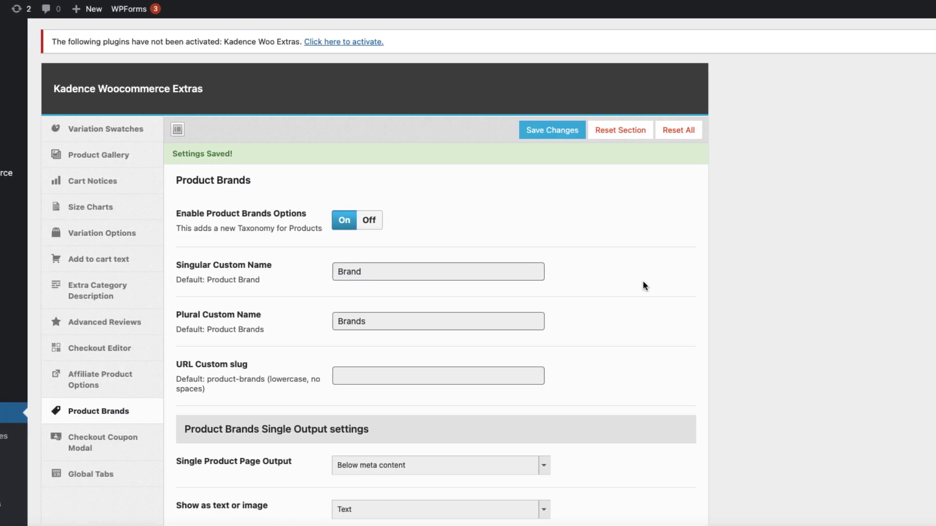
Add a new product brand named "Adidas"
mouse_move(58, 201)
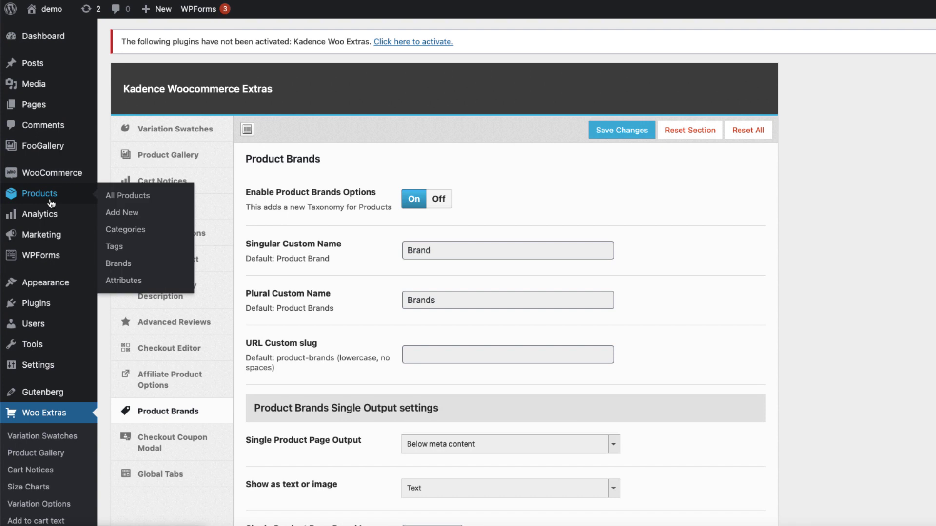
click(117, 266)
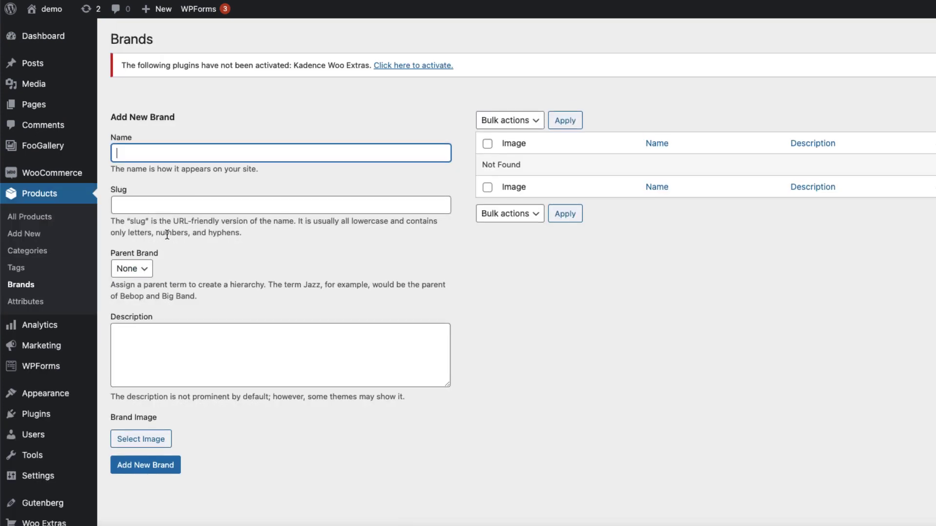
text(Adidas)
key(Return)
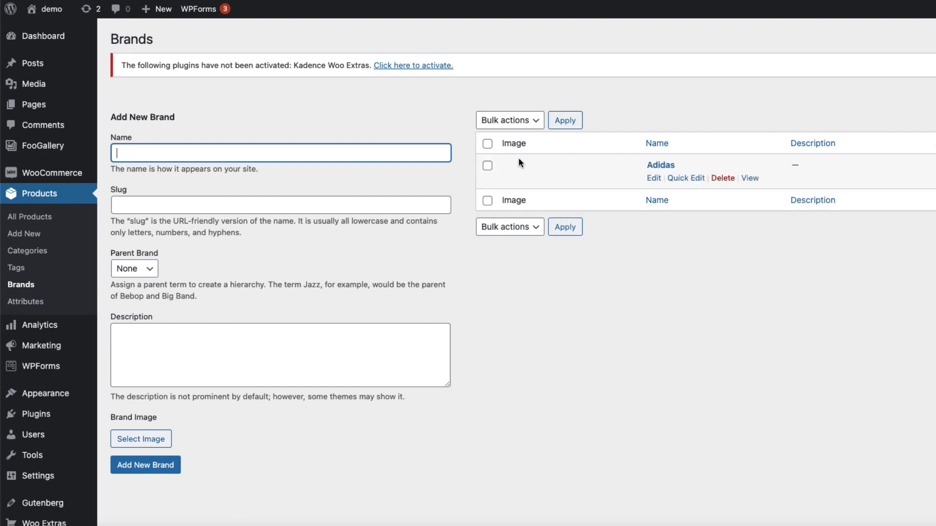
Set the percent price-tag picture as the Adidas brand image, update the brand, and open the list of all products
click(661, 165)
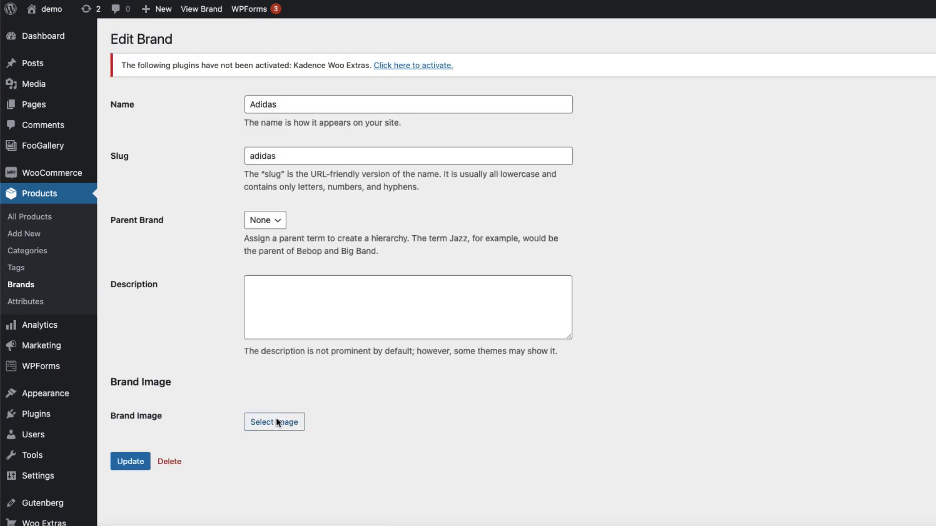
click(276, 420)
click(447, 358)
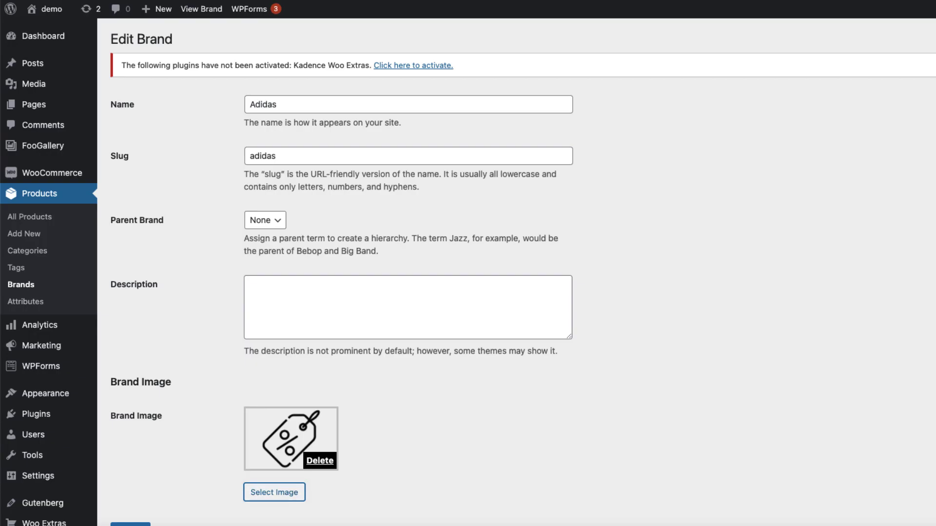
click(139, 524)
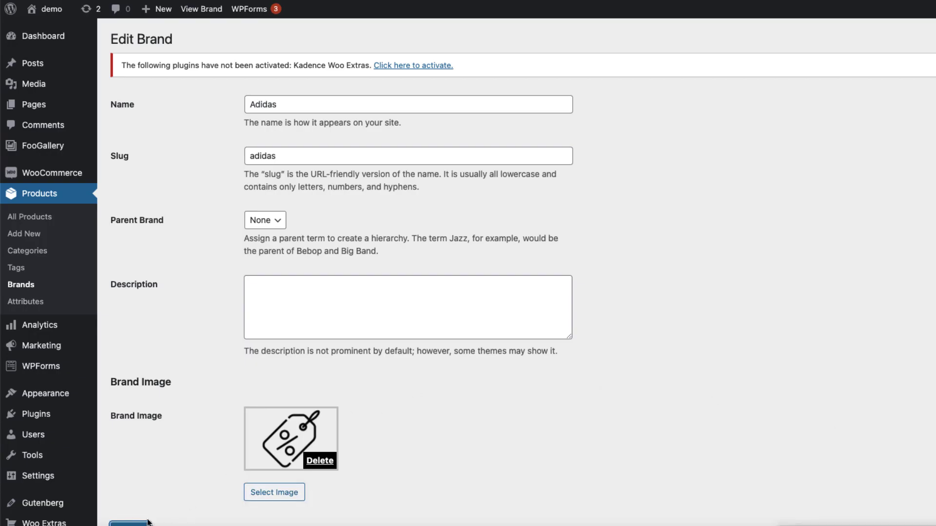
click(43, 223)
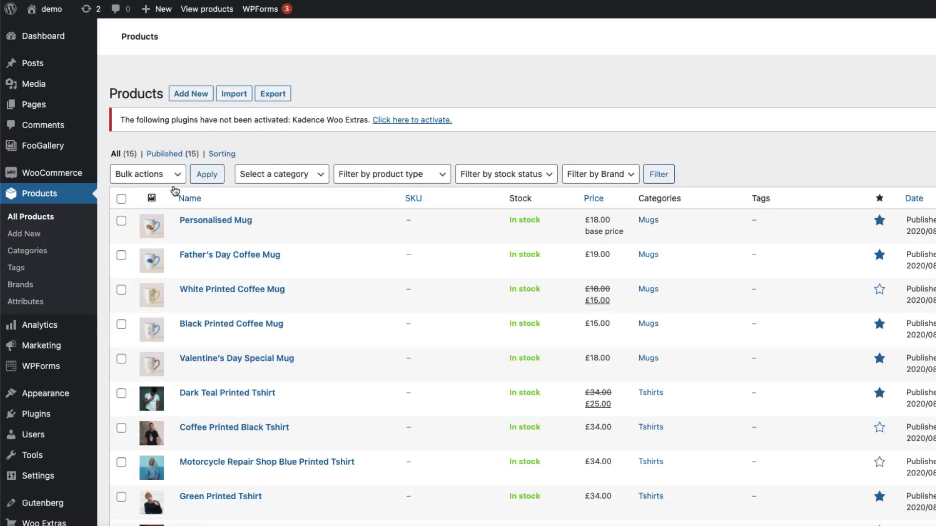
Assign the Adidas brand to the Personalised Mug, update the product, and open its store page in a separate tab
click(204, 222)
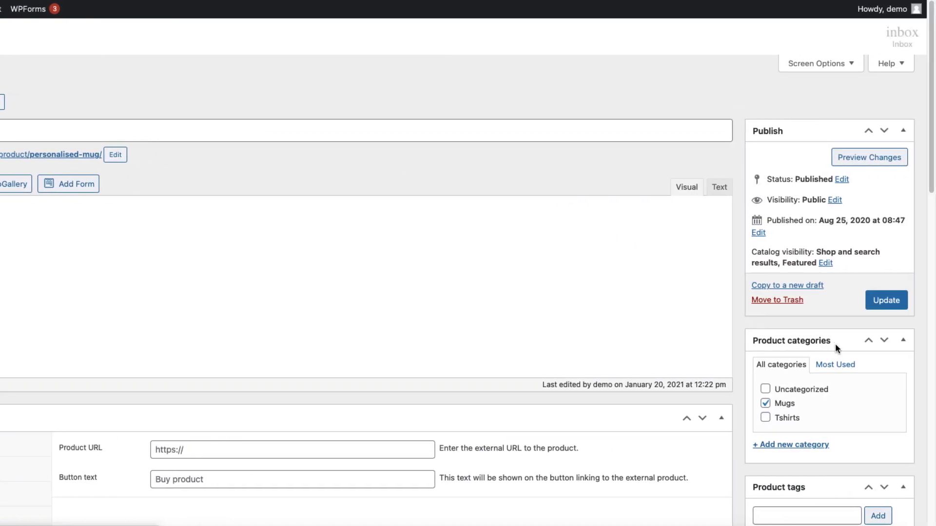
scroll(835, 345, down, 5)
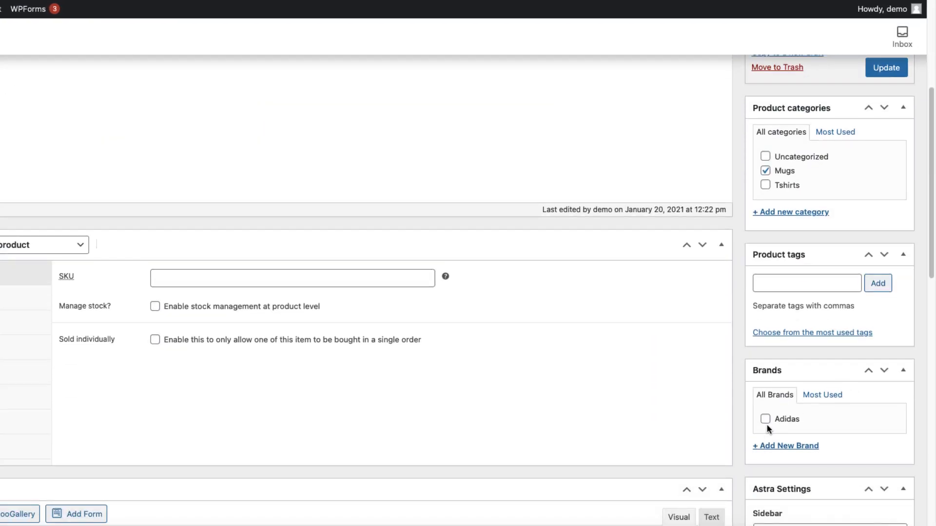
click(765, 419)
click(883, 68)
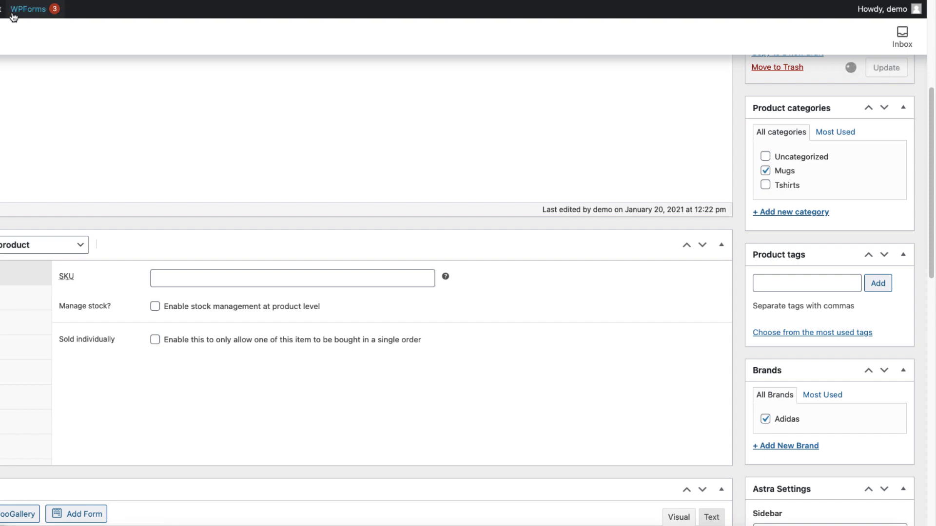
right_click(3, 135)
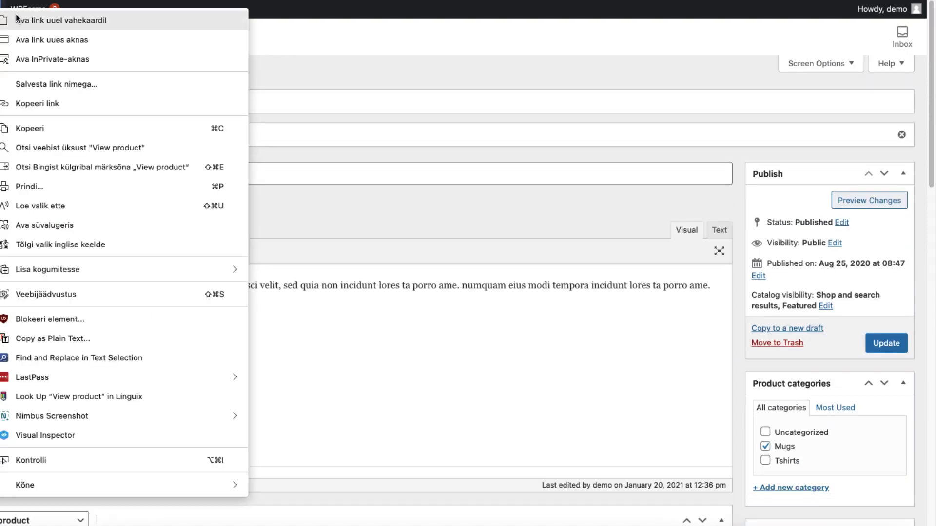
click(17, 21)
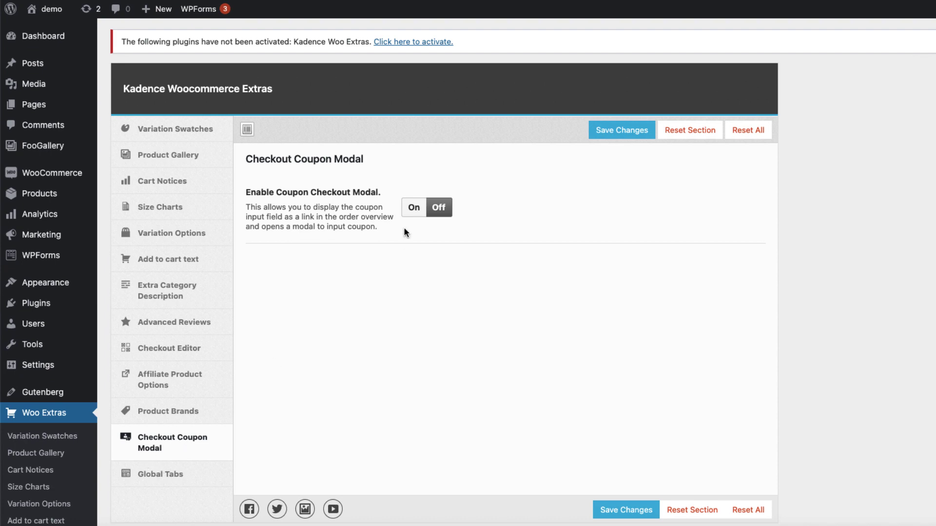
Enable the coupon checkout modal, set its link placement to Before Order Review, and save the changes
click(413, 209)
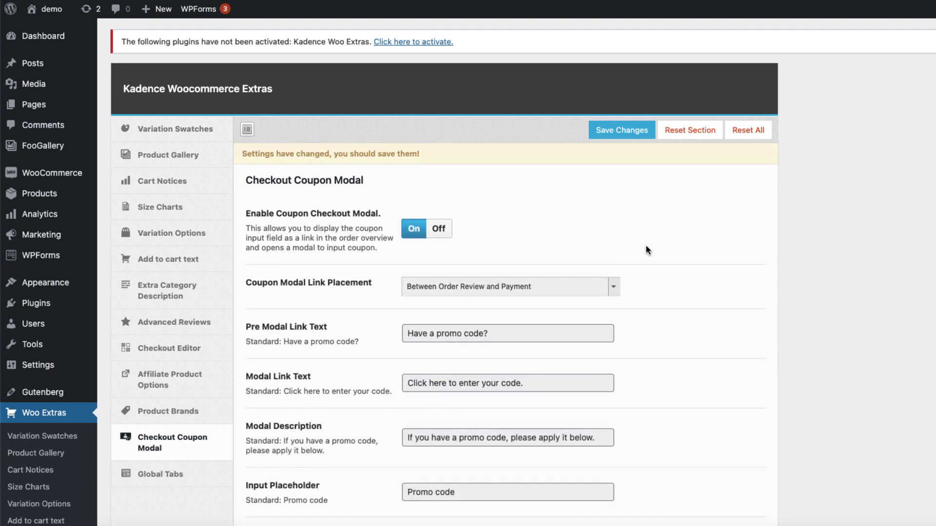
scroll(723, 263, down, 3)
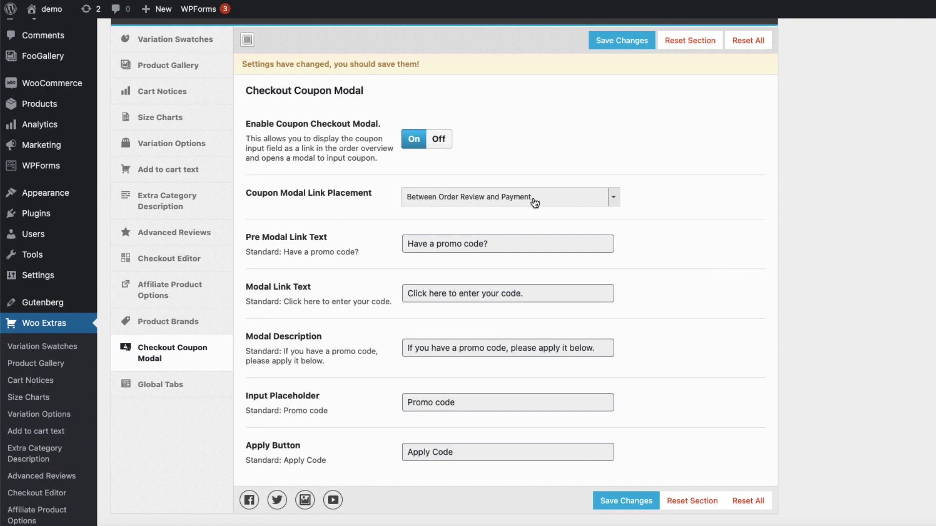
click(502, 200)
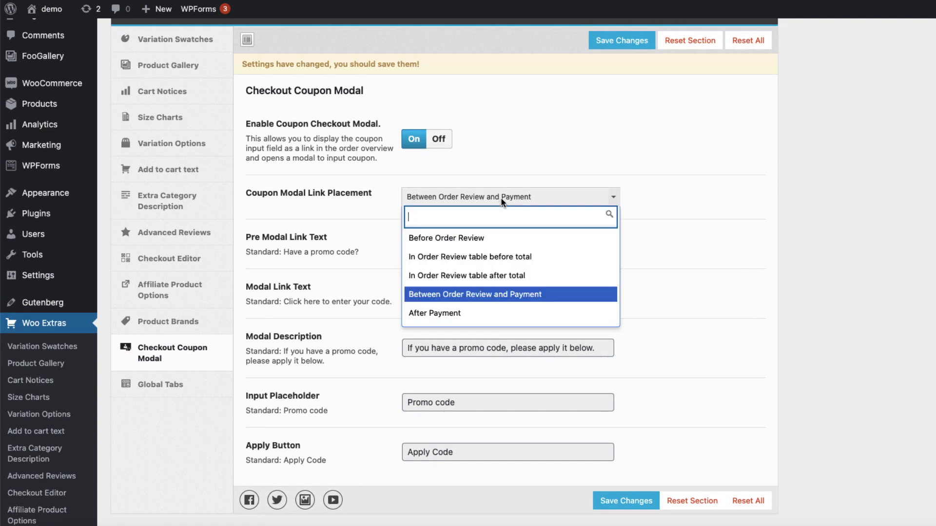
click(439, 238)
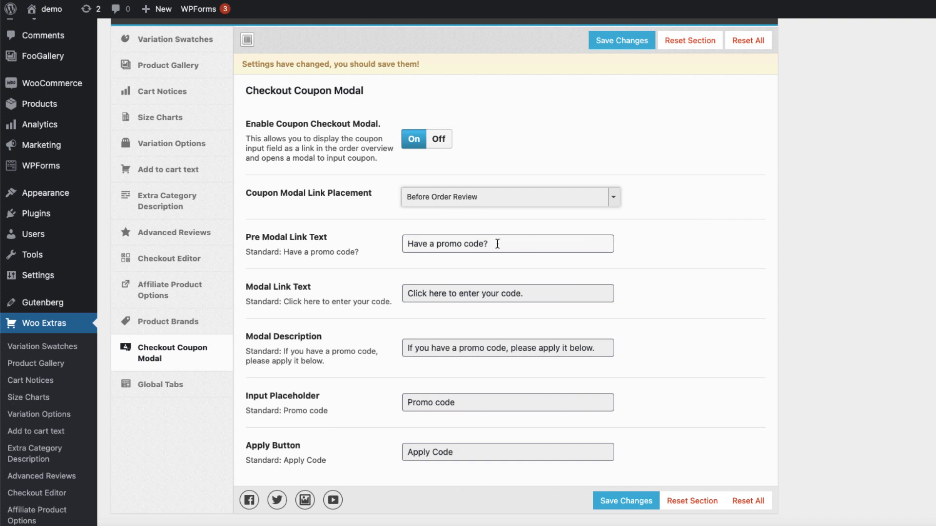
drag(496, 244, 409, 244)
drag(525, 296, 410, 293)
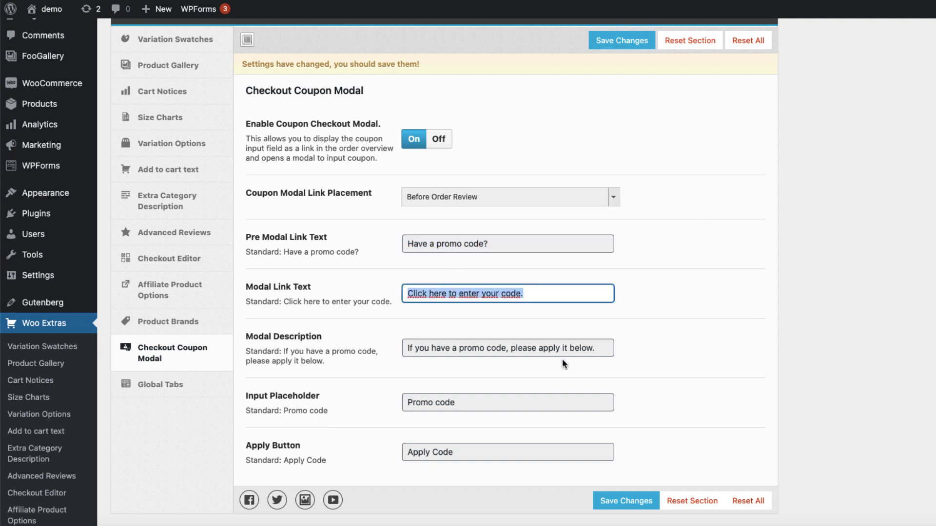
scroll(585, 390, down, 3)
click(618, 401)
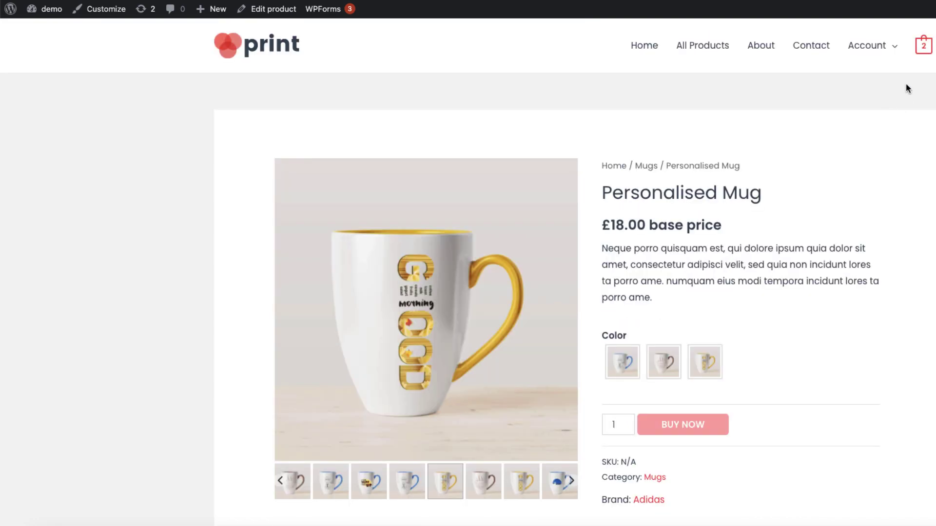
Go to the store checkout from the cart and inspect the promo code modal, closing it without applying a code
mouse_move(923, 53)
click(856, 252)
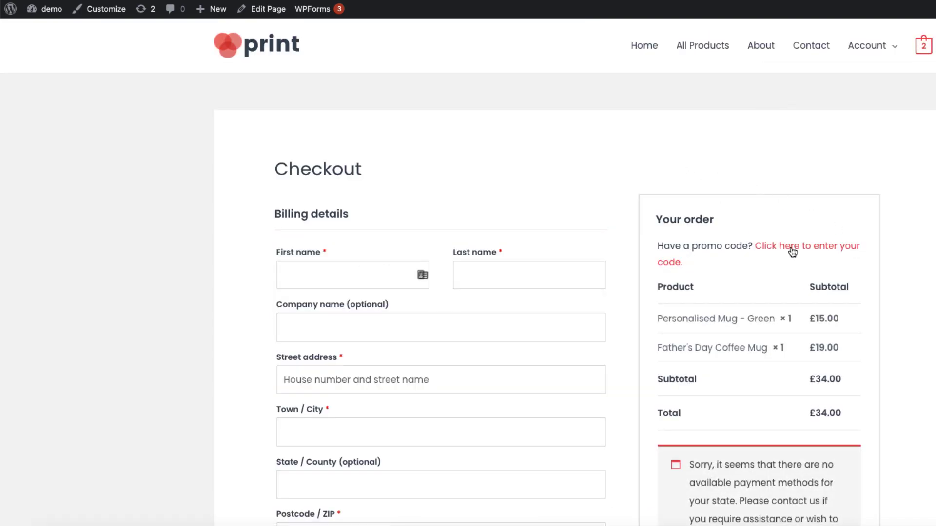
click(792, 247)
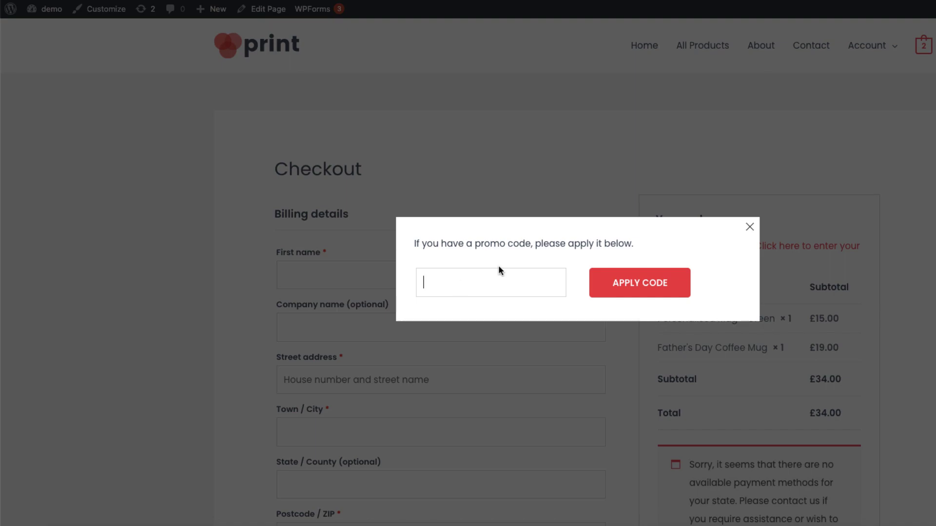
click(749, 227)
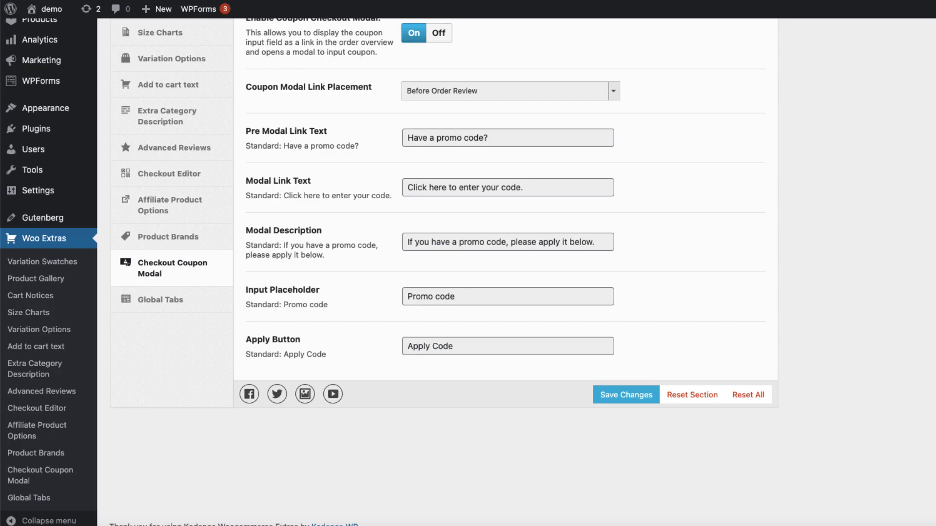
Enable Global Tabs in the Kadence settings and save the changes
click(163, 305)
scroll(531, 250, up, 10)
click(415, 203)
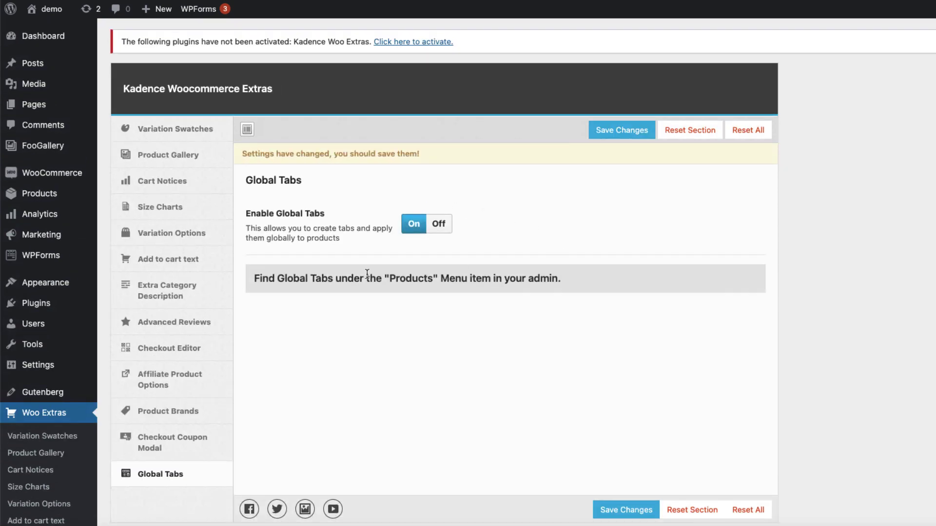
drag(252, 278, 605, 288)
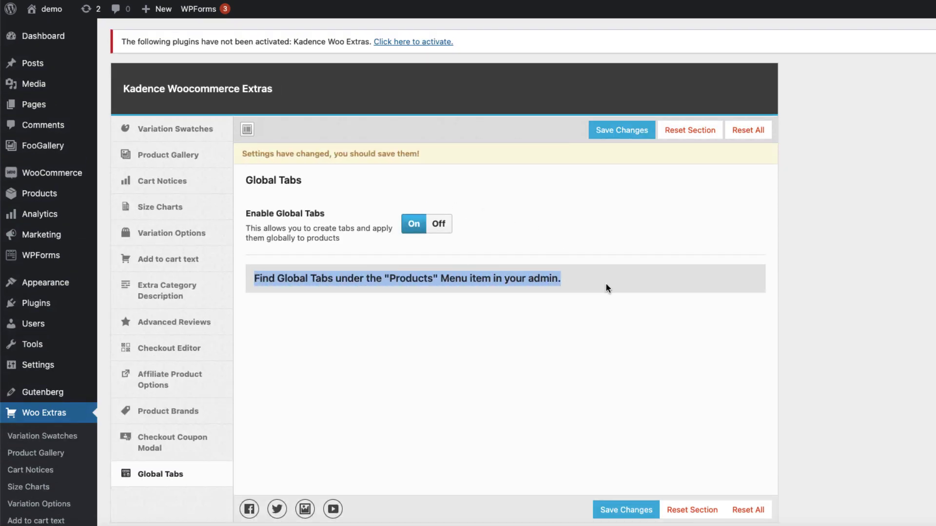
click(621, 515)
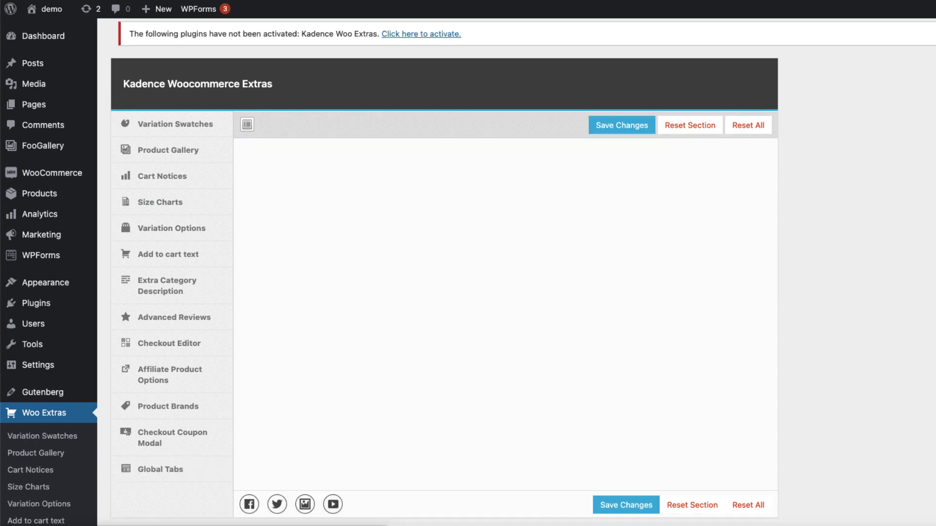
Create a product tab titled "Enquiry formn" containing a WPForms block with the email, subject and message contact form
mouse_move(49, 191)
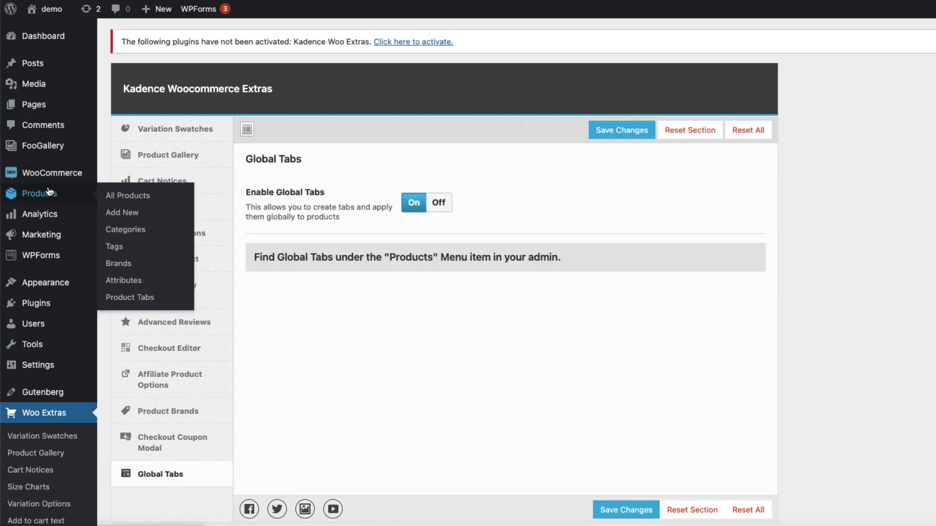
click(129, 298)
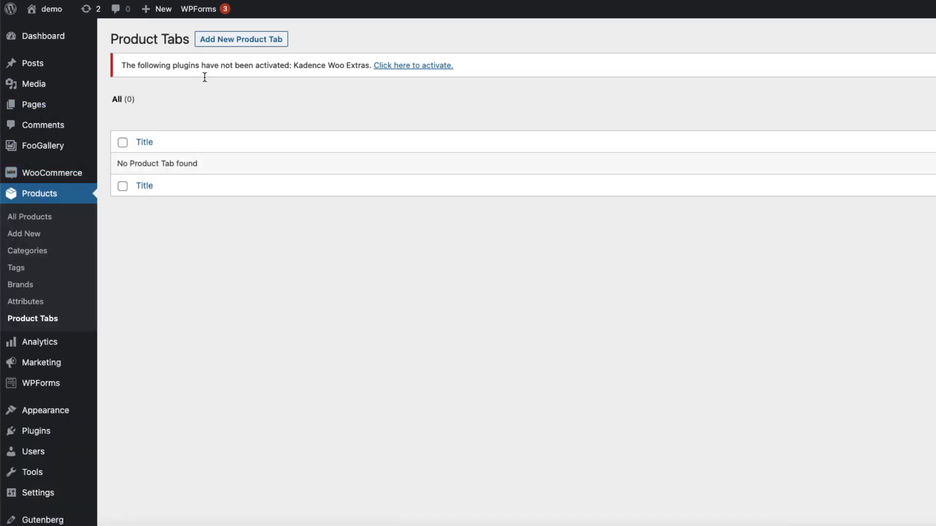
click(246, 40)
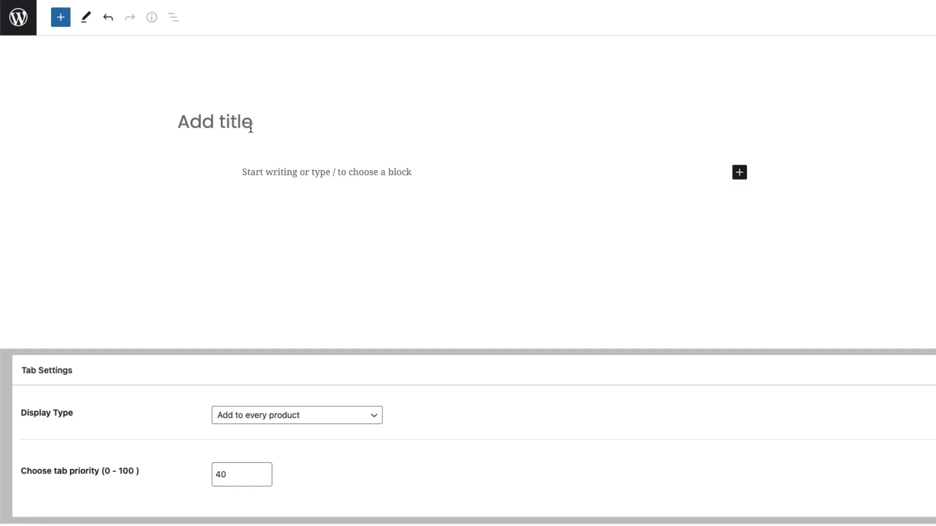
text(En)
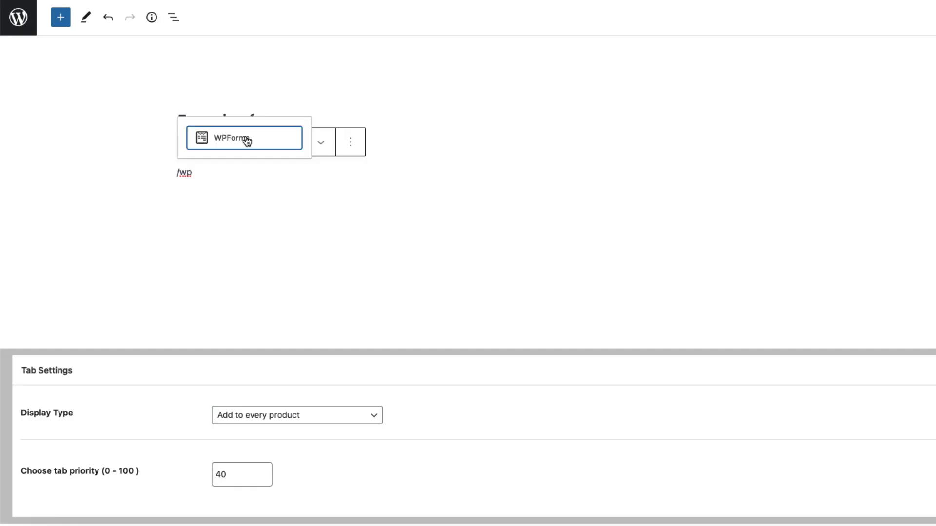
click(247, 140)
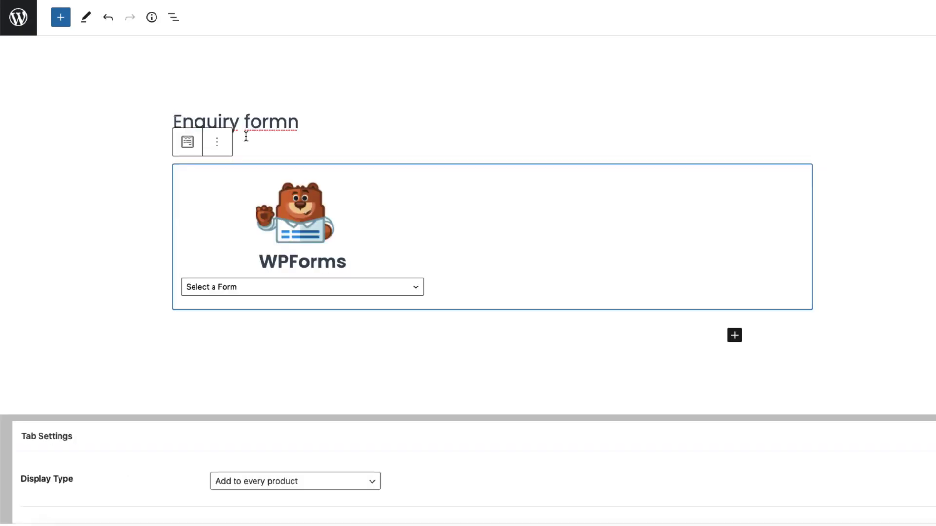
click(250, 290)
click(231, 312)
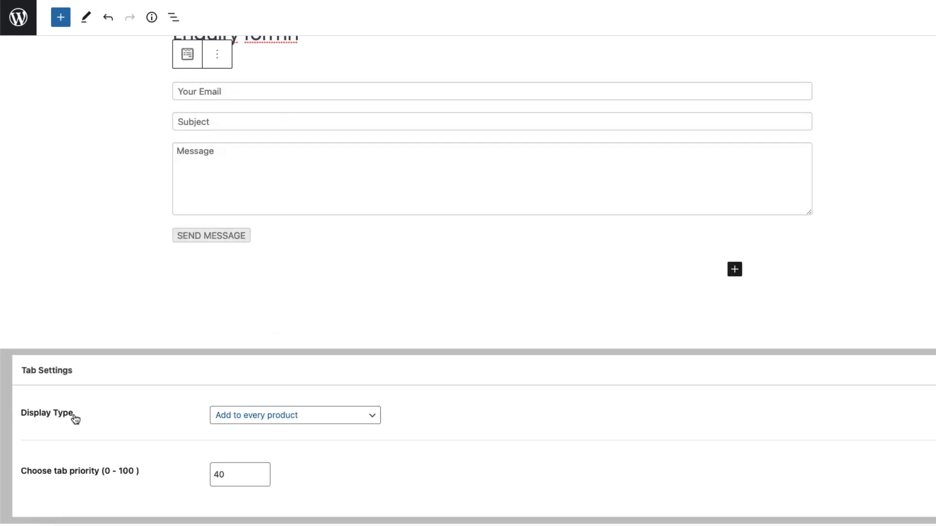
Limit the enquiry tab to products of a specific category, choose Mugs, and publish the tab
click(262, 419)
click(265, 444)
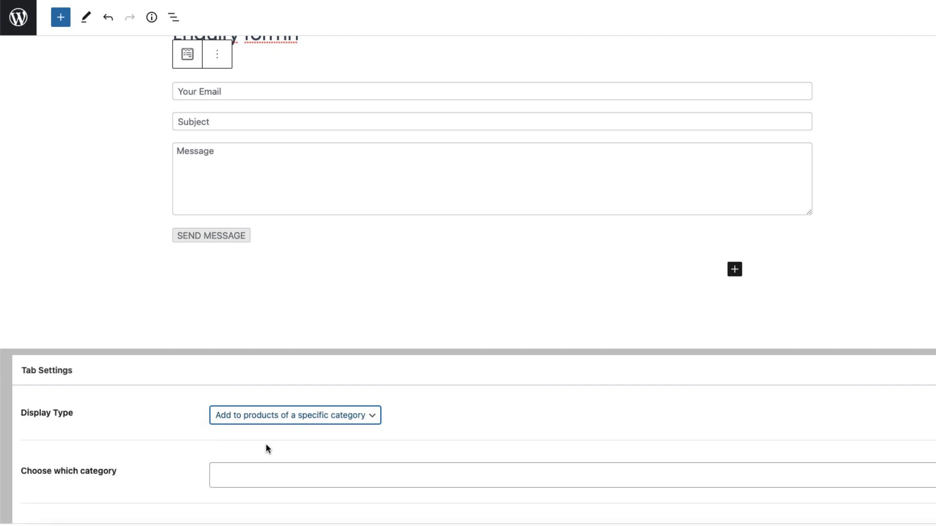
scroll(454, 404, down, 2)
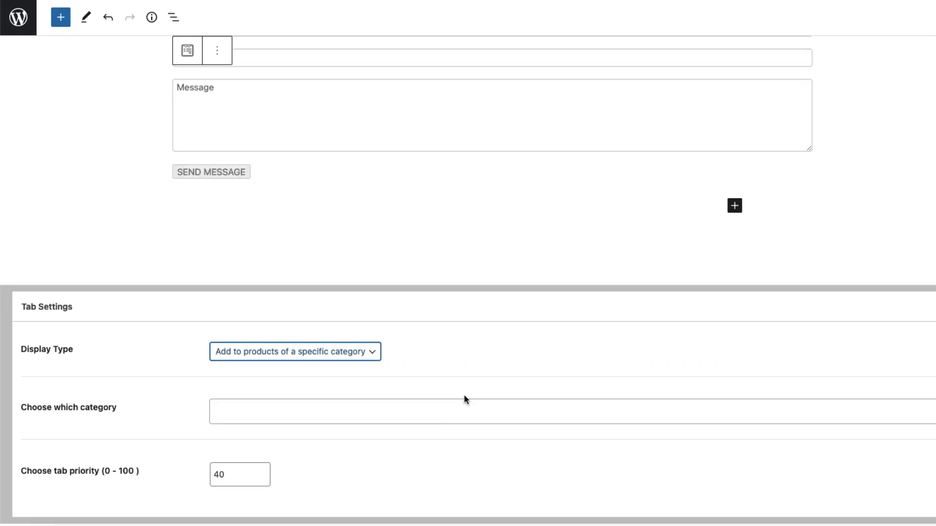
click(250, 410)
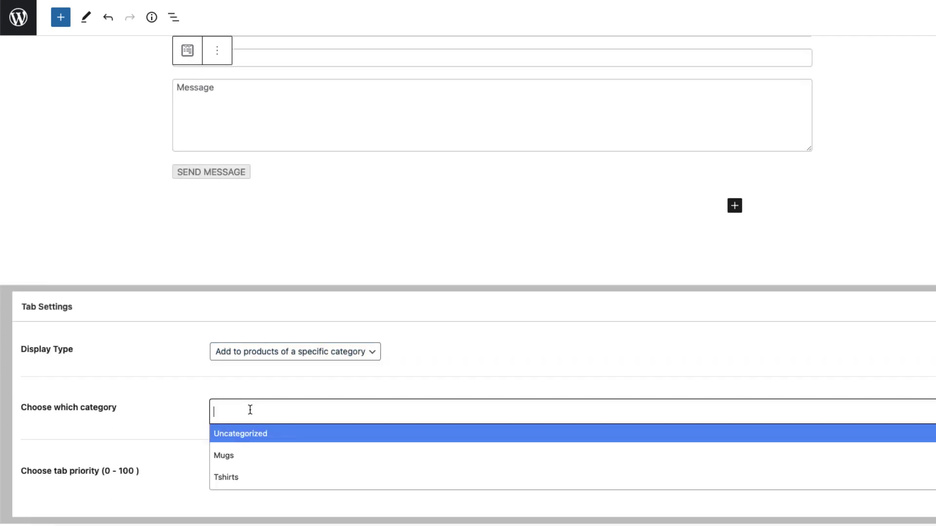
click(229, 454)
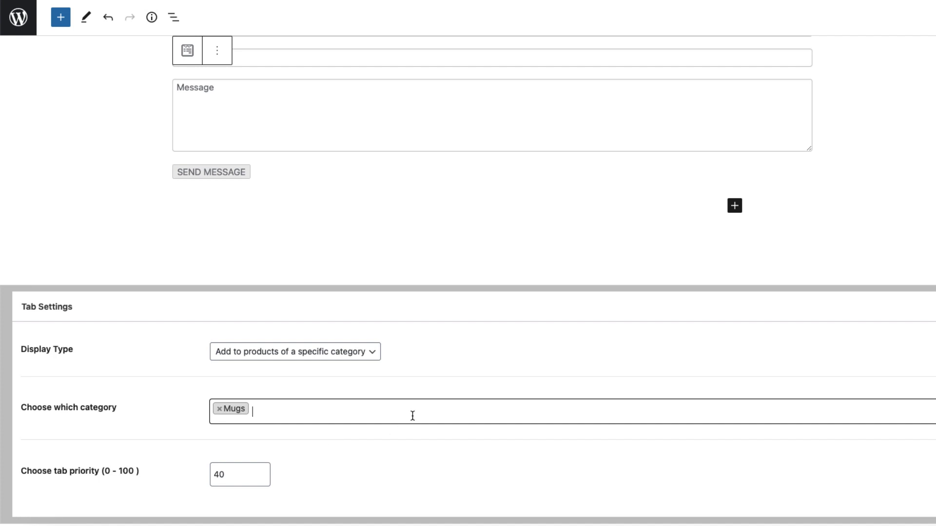
click(852, 17)
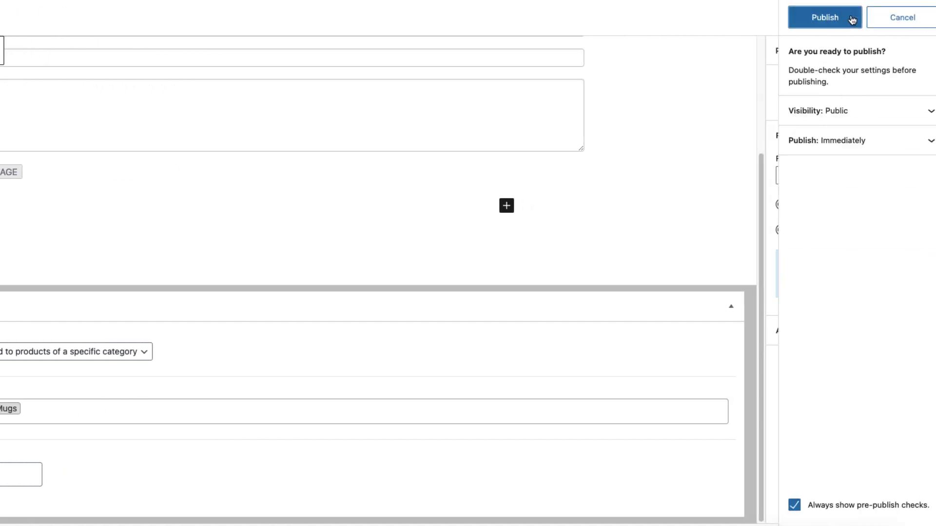
click(811, 17)
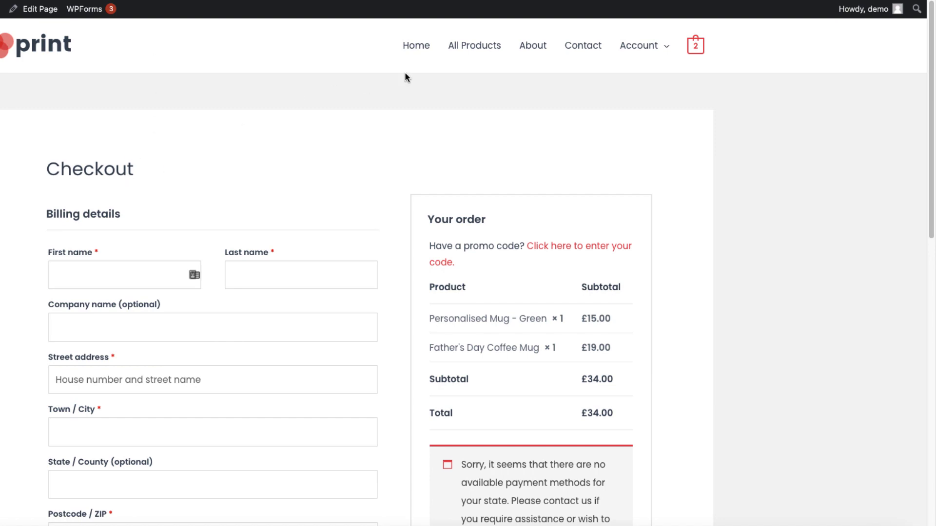
Compare the product tabs on the Personalised Mug and Coffee Printed Black Tshirt store pages, viewing the mug's enquiry form
click(472, 48)
scroll(379, 335, down, 15)
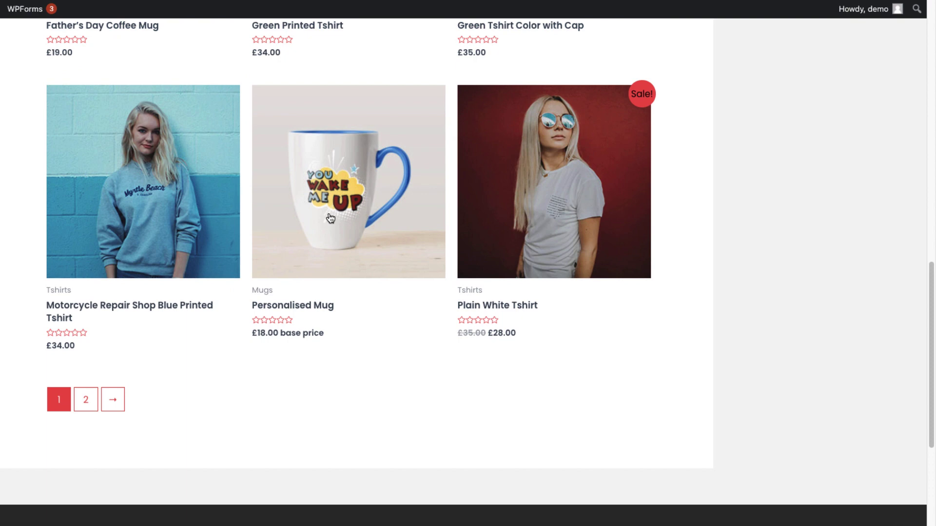
click(331, 217)
scroll(422, 282, down, 10)
scroll(422, 283, up, 4)
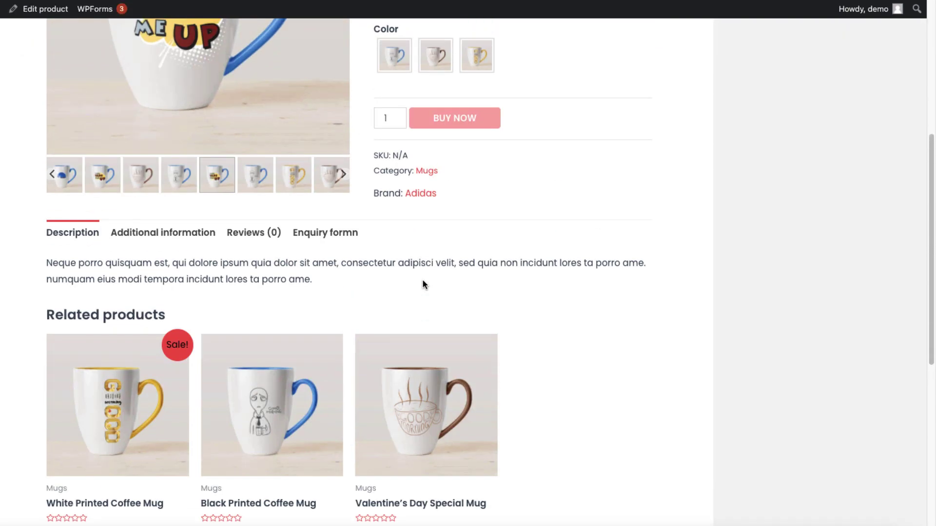
click(328, 234)
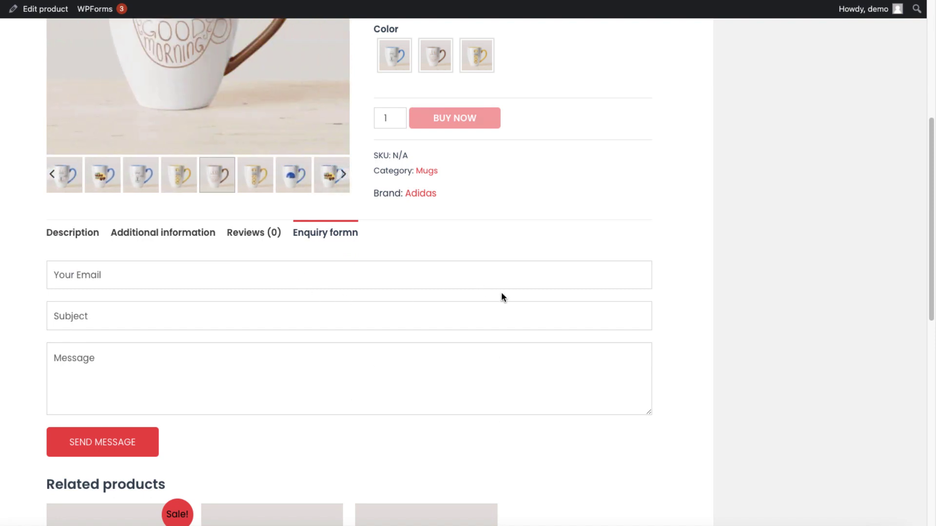
scroll(504, 297, down, 3)
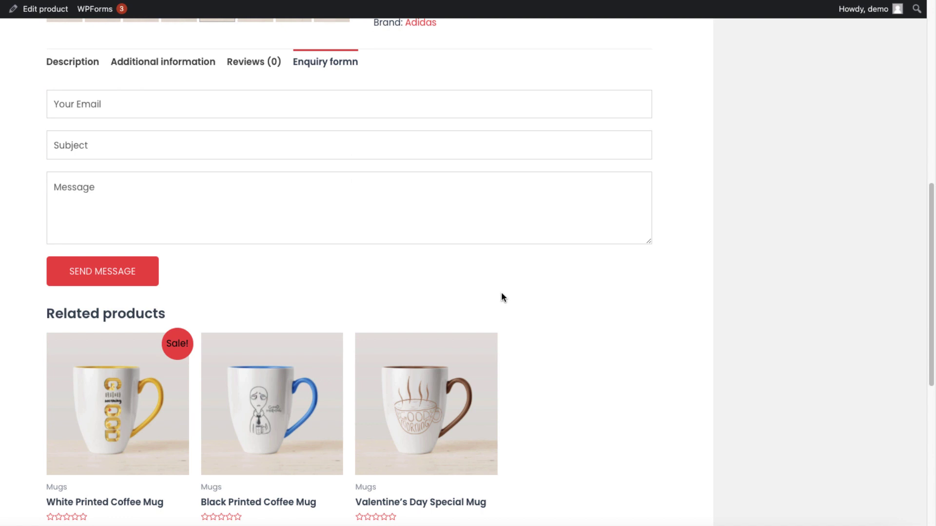
scroll(501, 296, up, 8)
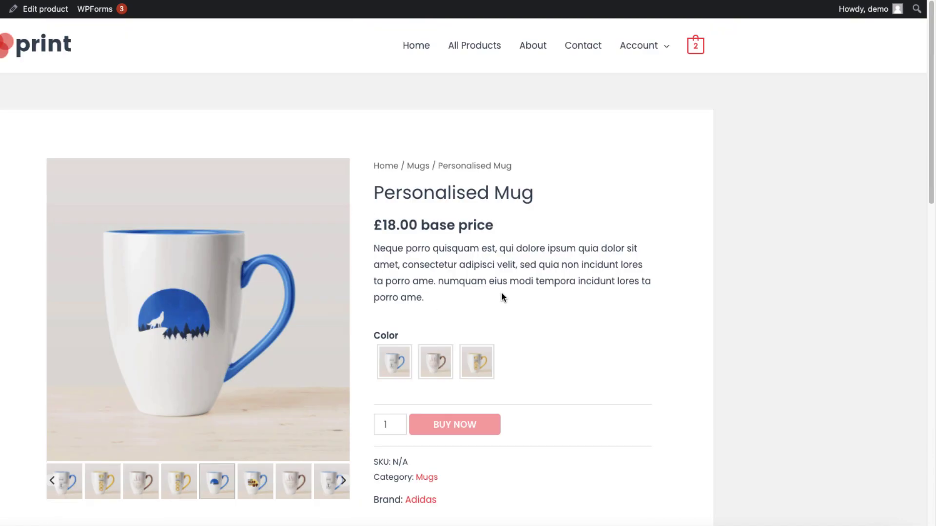
click(462, 45)
click(326, 353)
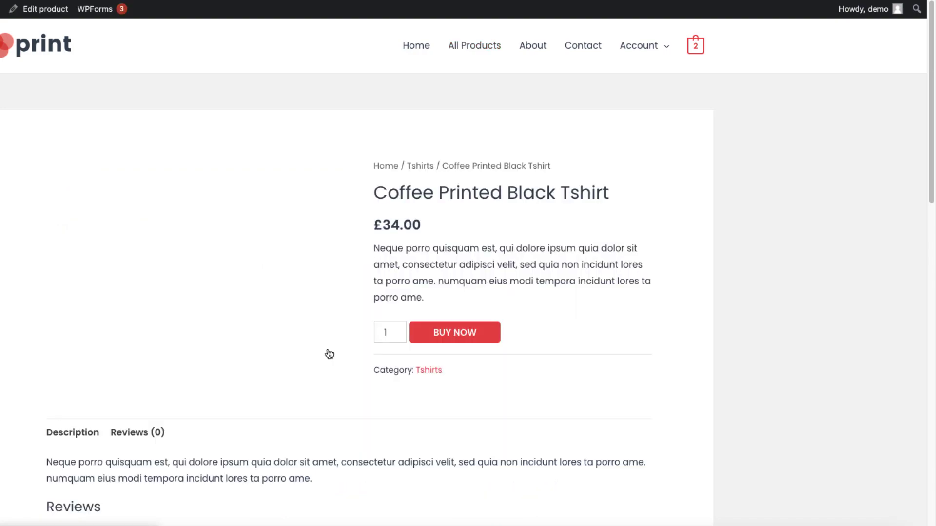
Restrict the enquiry tab to specific products only, choose Personalised Mug, and update the tab
scroll(390, 347, down, 5)
scroll(443, 350, down, 2)
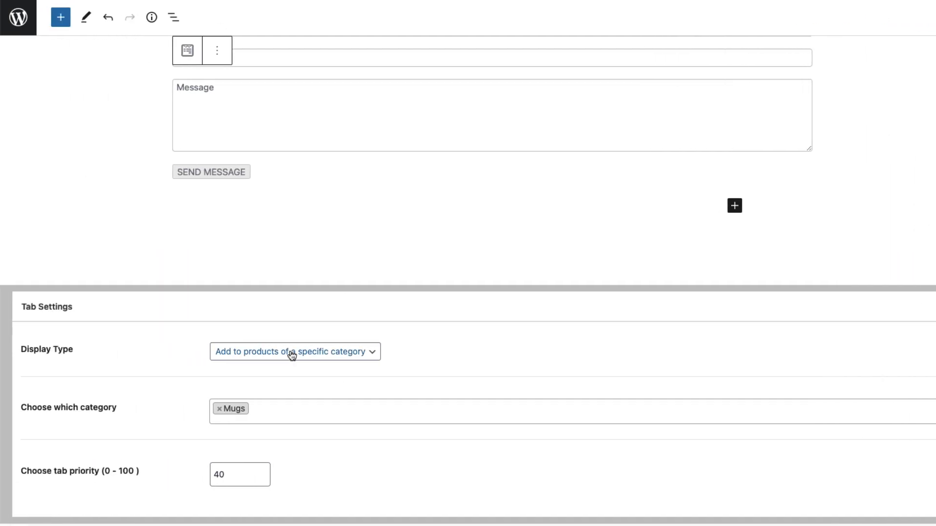
click(291, 355)
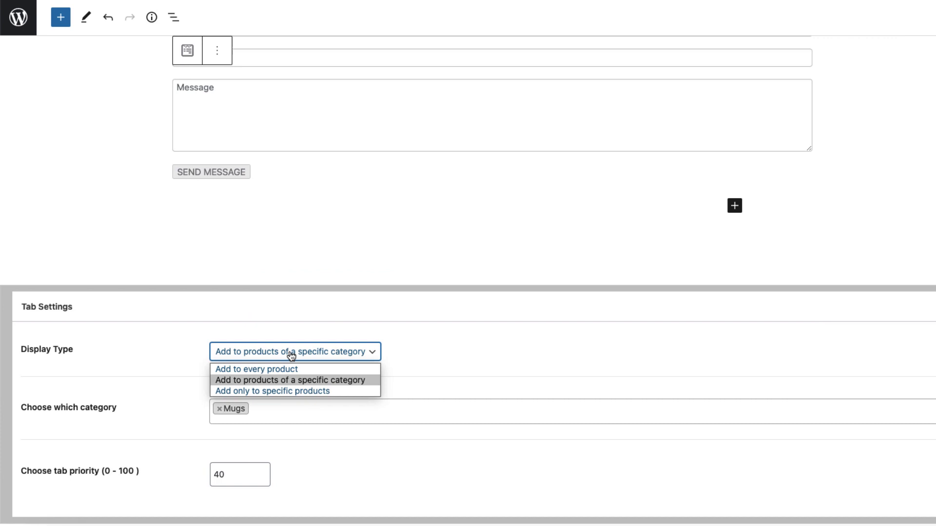
click(270, 368)
click(302, 416)
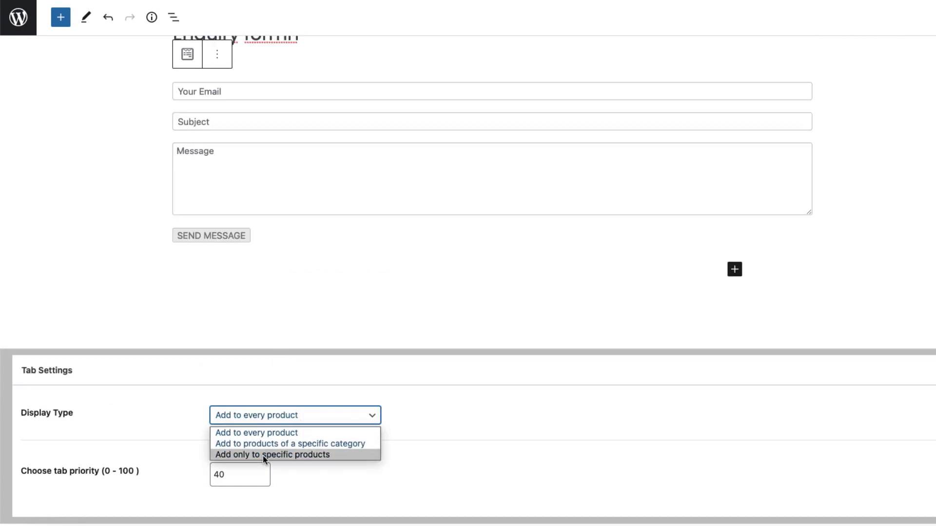
click(263, 455)
click(226, 412)
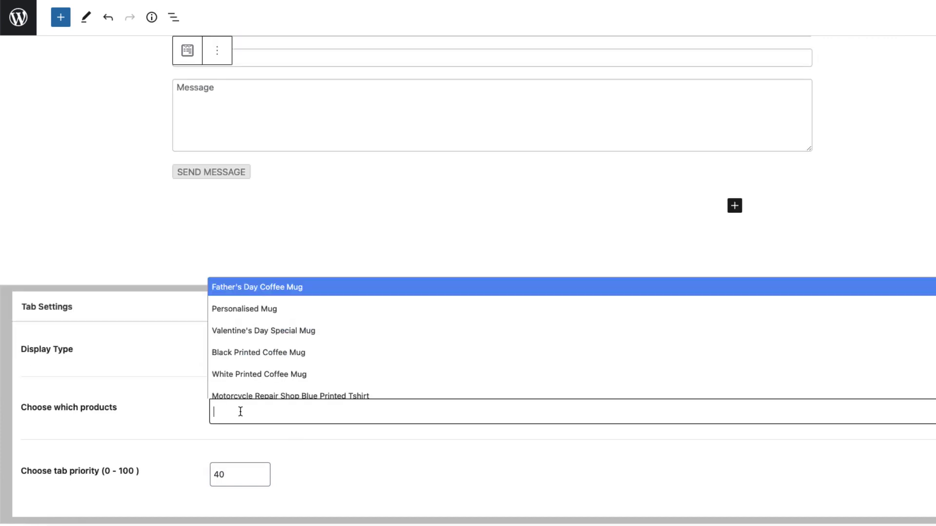
click(261, 315)
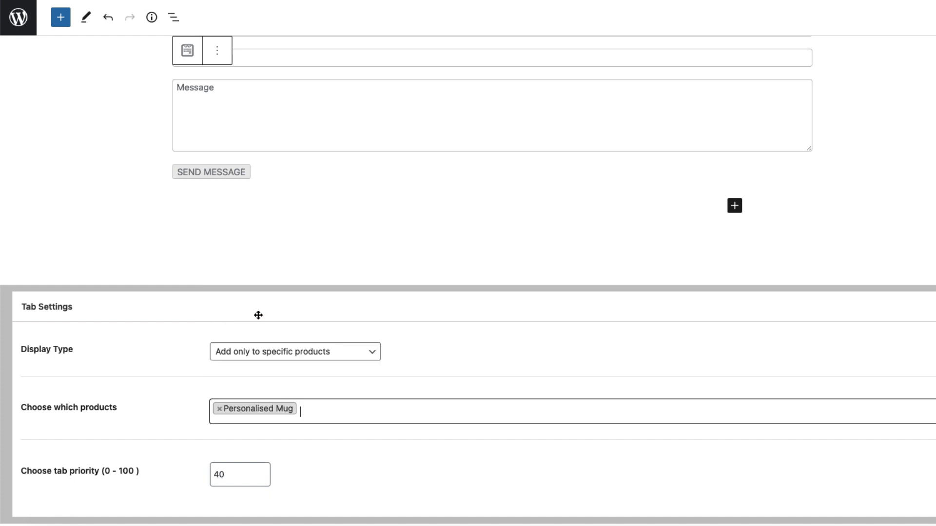
click(829, 17)
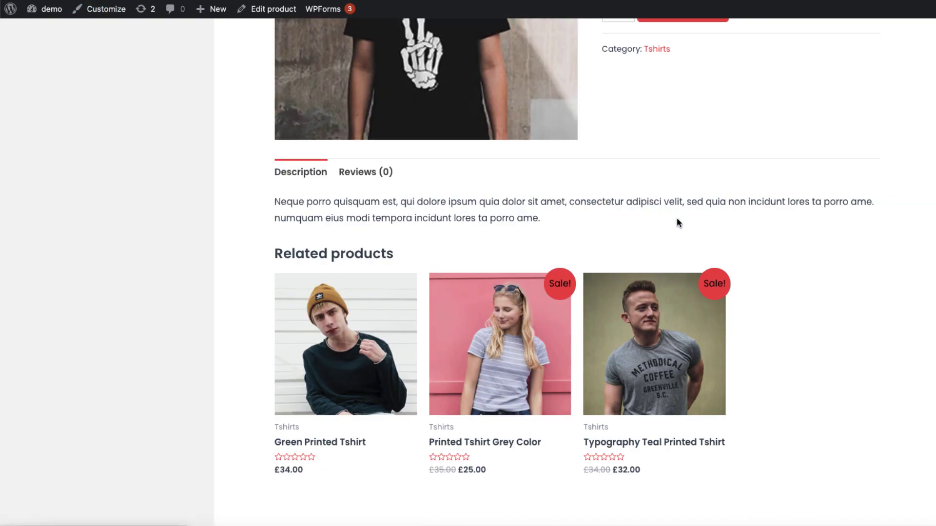
Check the Coffee Printed Black Tshirt page's tabs, then open the Personalised Mug from the store's products and view its "Enquiry formn" tab
scroll(775, 243, up, 7)
scroll(769, 205, down, 1)
scroll(764, 162, up, 1)
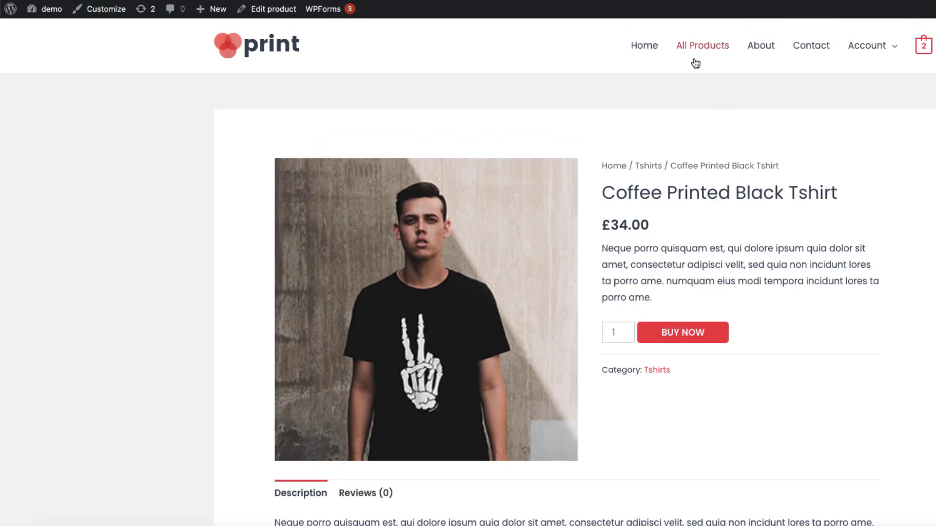
click(694, 54)
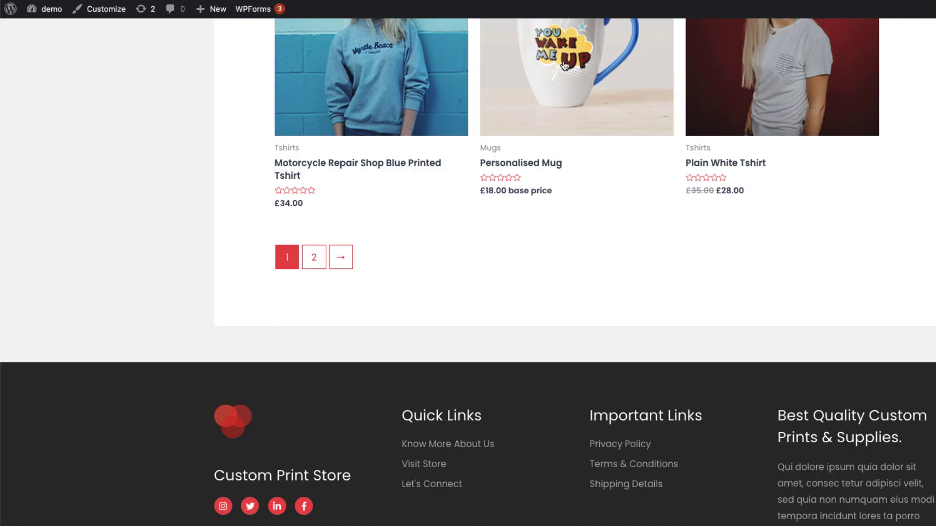
click(564, 65)
scroll(709, 291, down, 10)
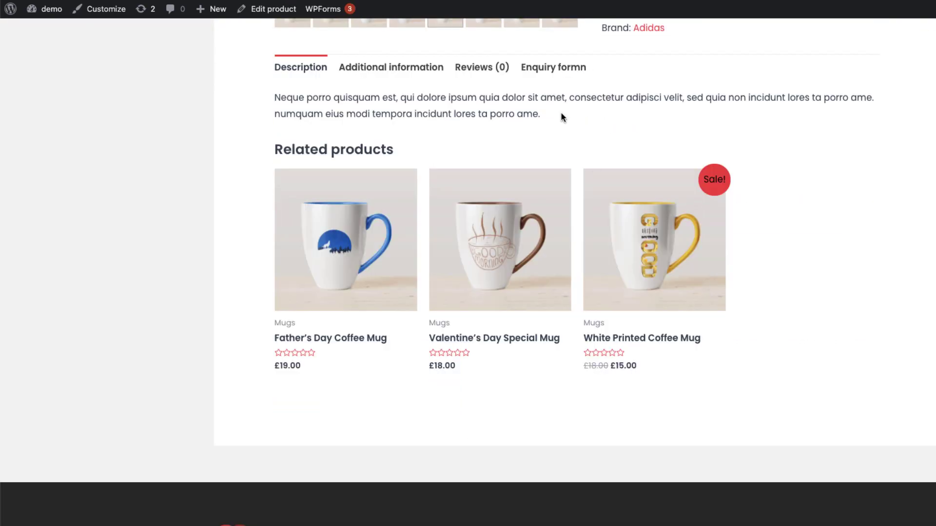
click(558, 73)
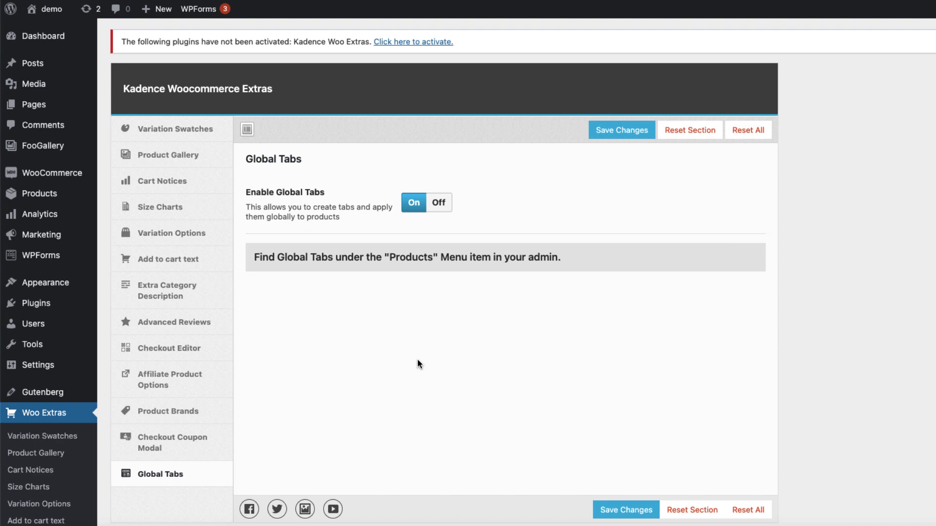
Turn off Affiliate Options, Size Charts and Cart Notices in the Kadence Woocommerce Extras settings and save the changes
click(188, 374)
click(439, 208)
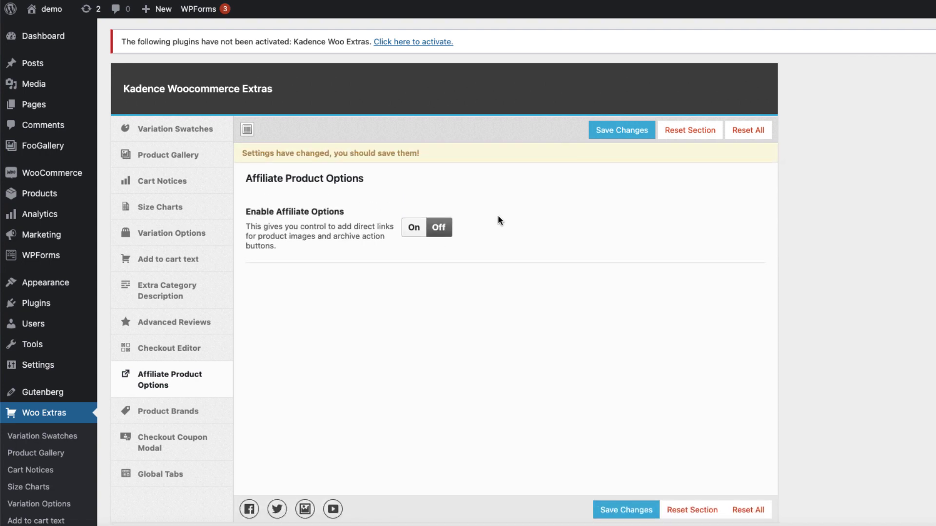
click(174, 214)
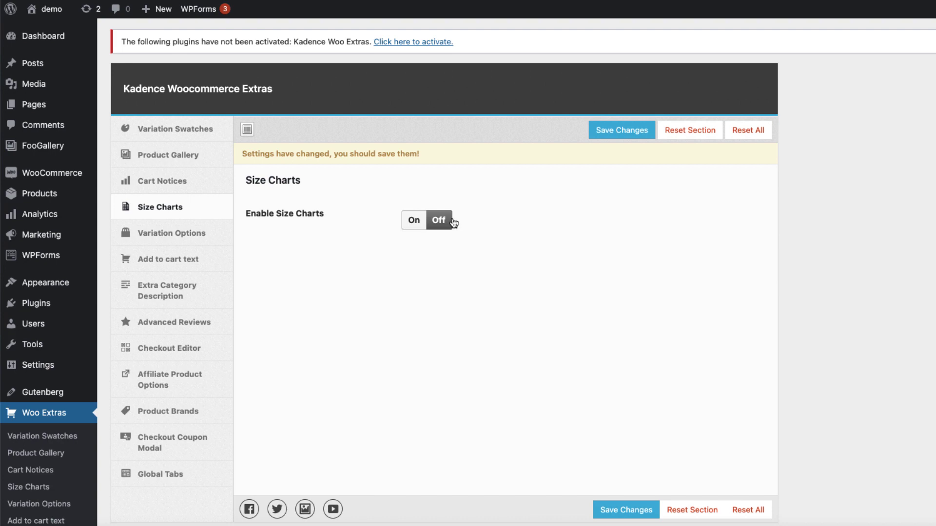
click(188, 182)
click(438, 221)
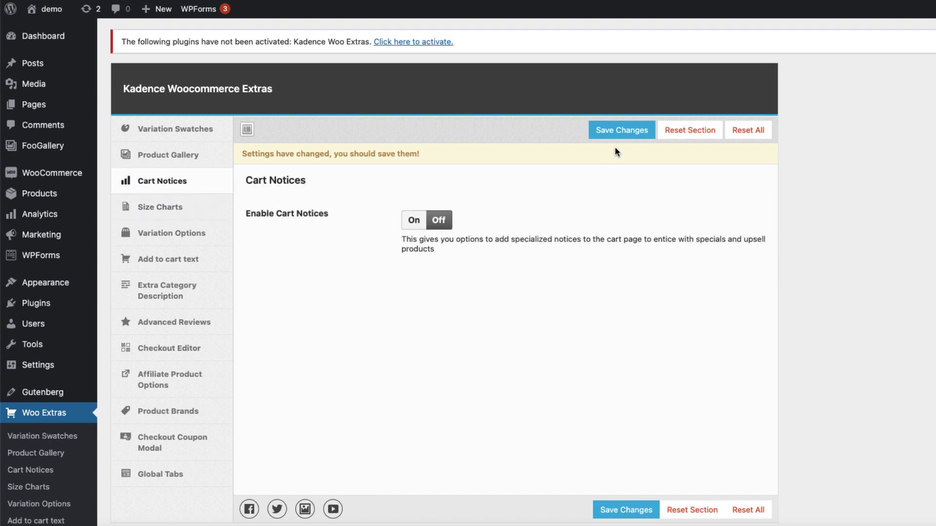
click(613, 138)
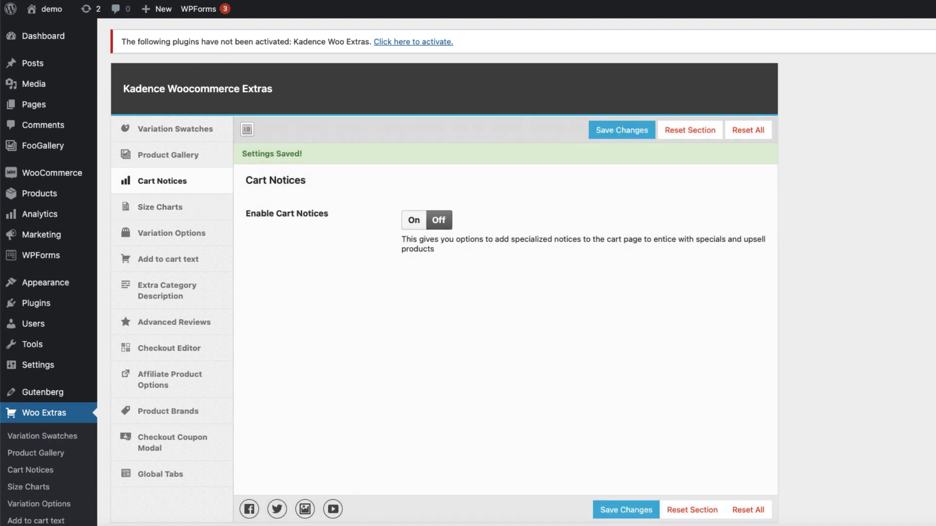
mouse_move(78, 173)
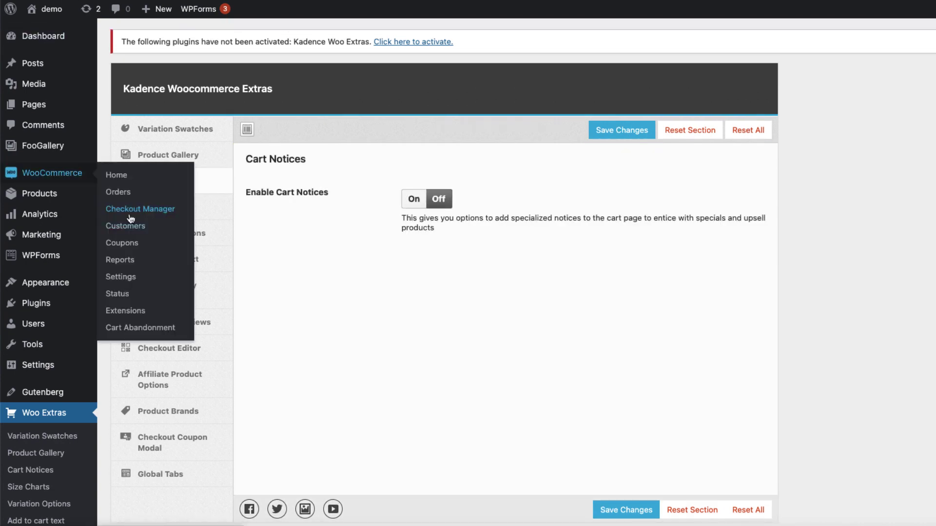